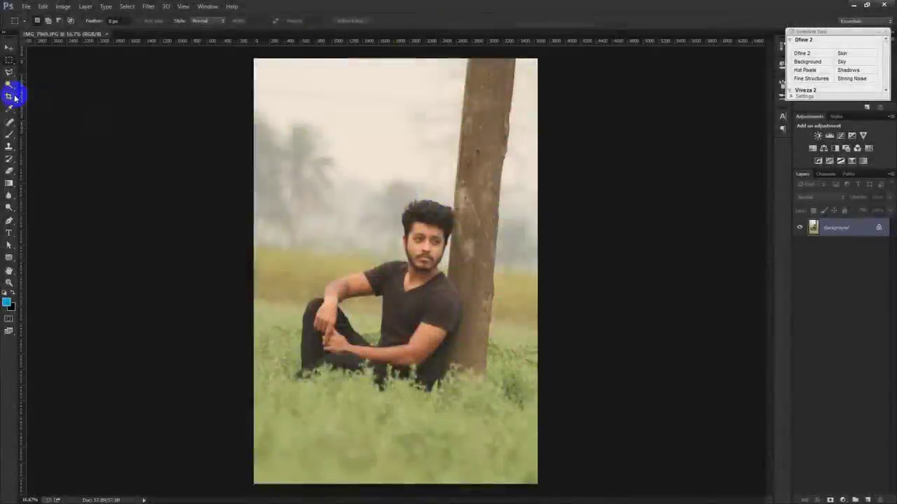
- Rotate the crop to about -4.8°, widen it from the top-right corner, and apply it
left_click(9, 96)
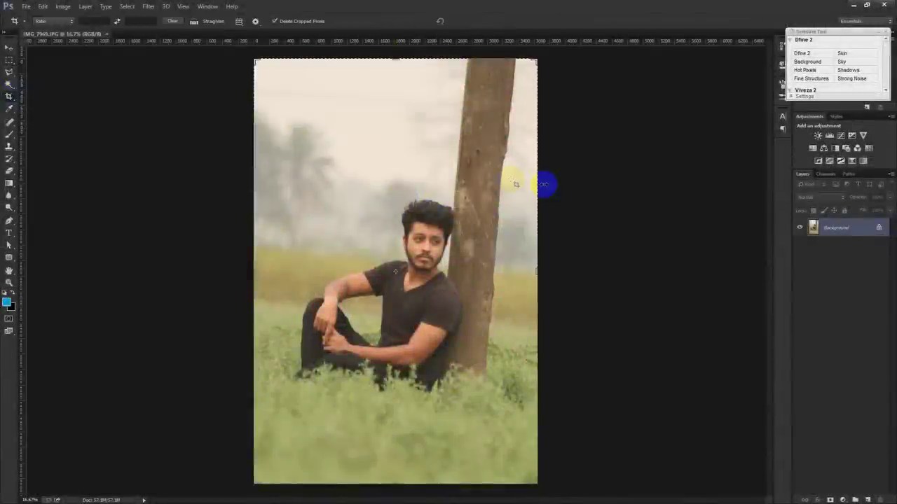
left_click_drag(589, 188, 589, 170)
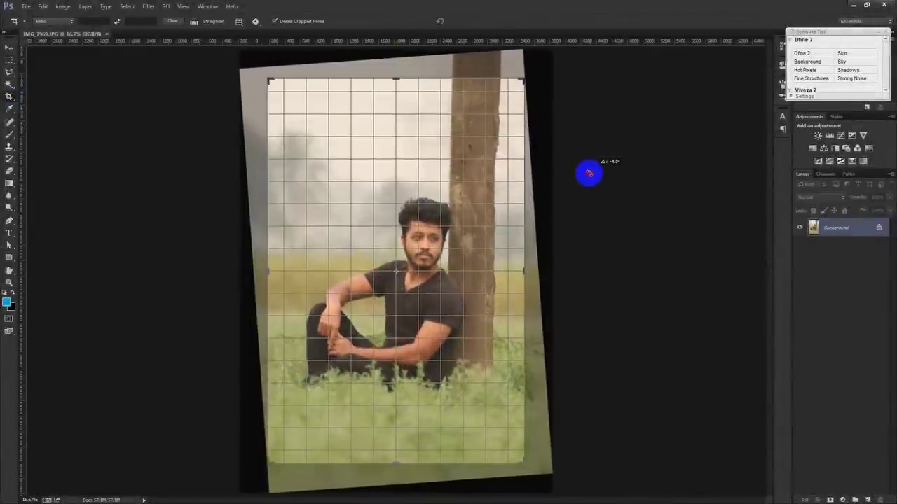
left_click_drag(589, 170, 588, 169)
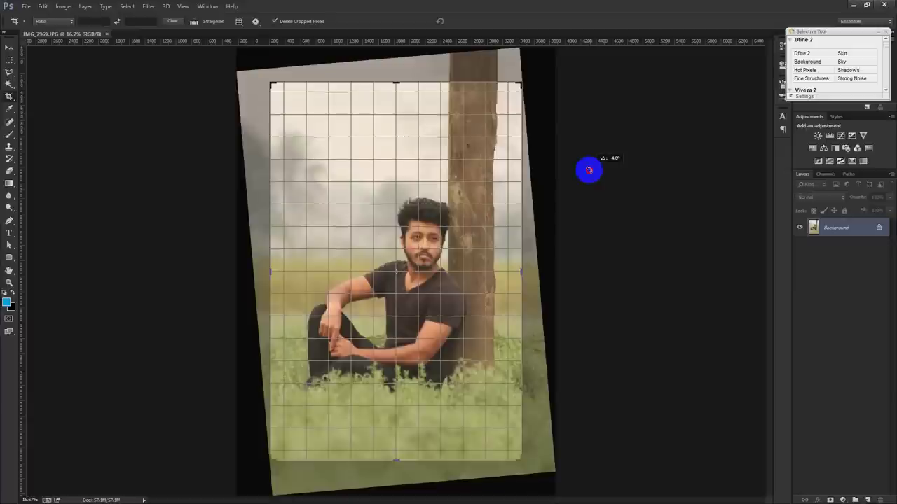
left_click_drag(589, 170, 589, 170)
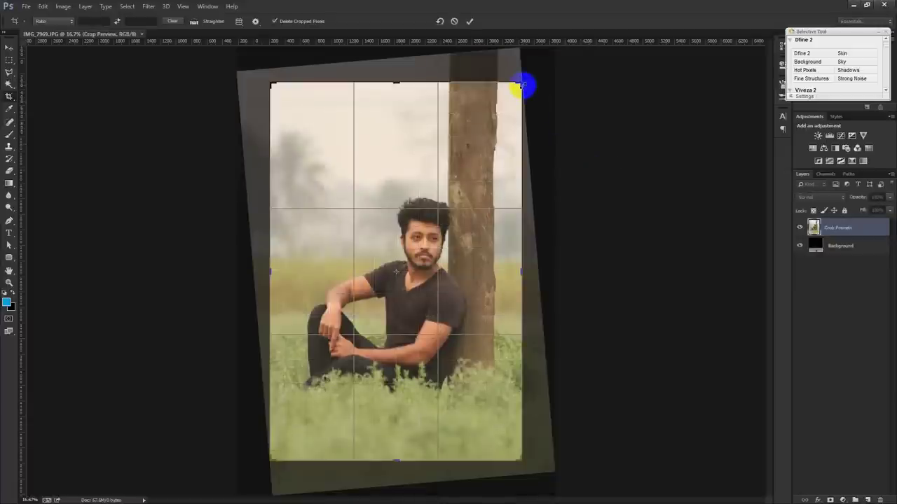
left_click_drag(522, 86, 553, 75)
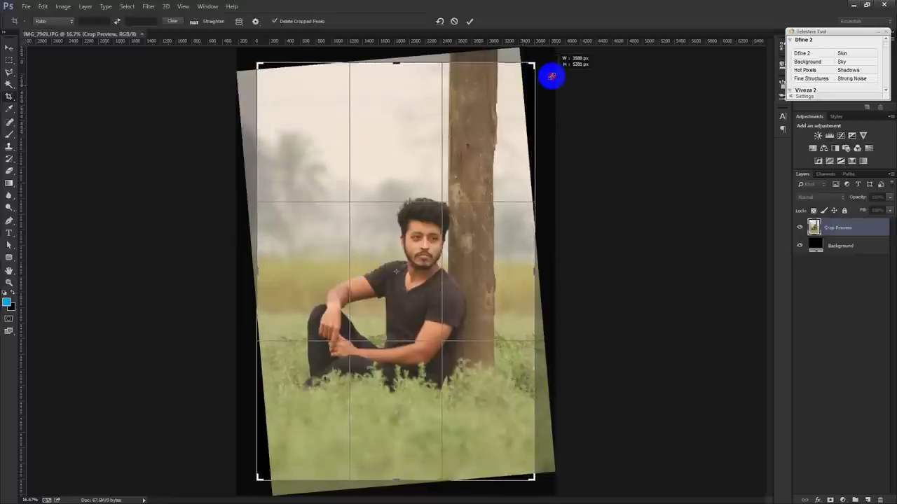
left_click_drag(554, 75, 556, 72)
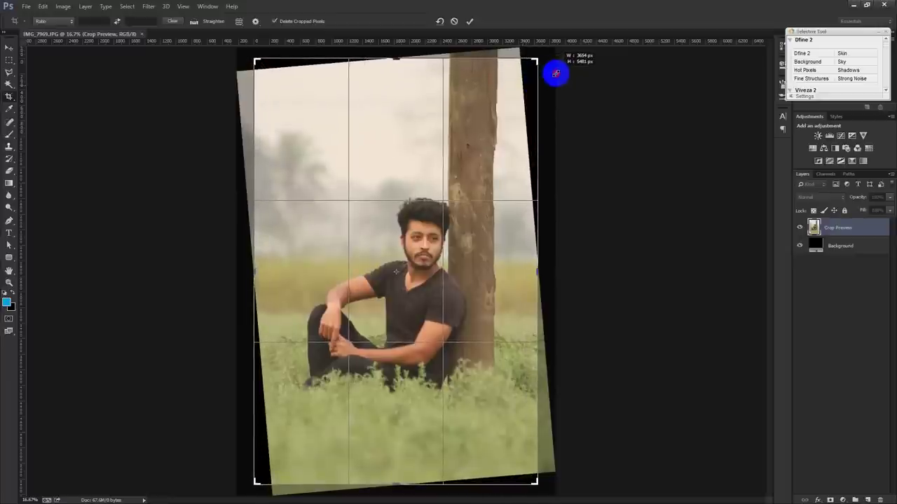
left_click_drag(555, 73, 563, 70)
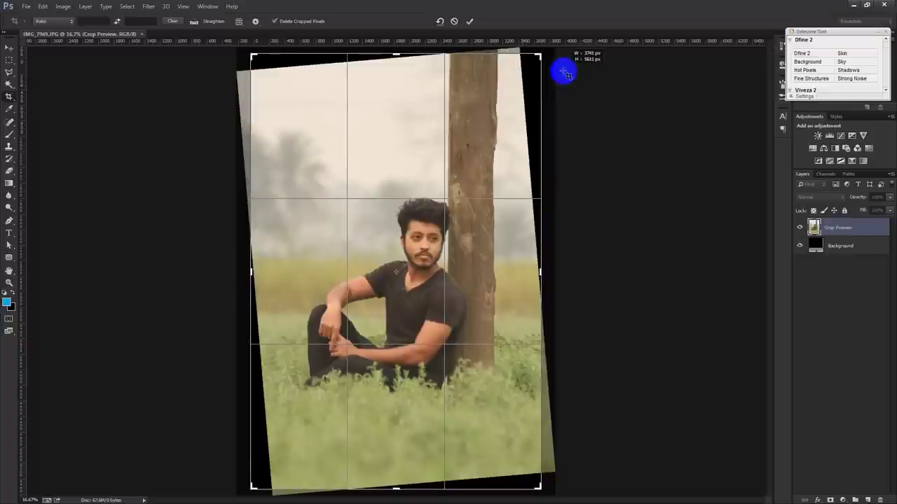
left_click(470, 21)
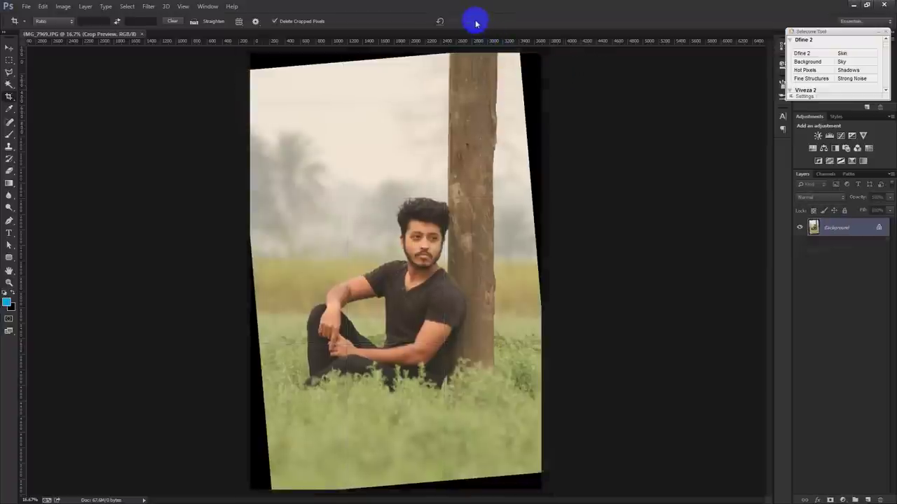
- Set a Clone Stamp brush size and clone sky over the black wedge along the top edge
left_click(9, 147)
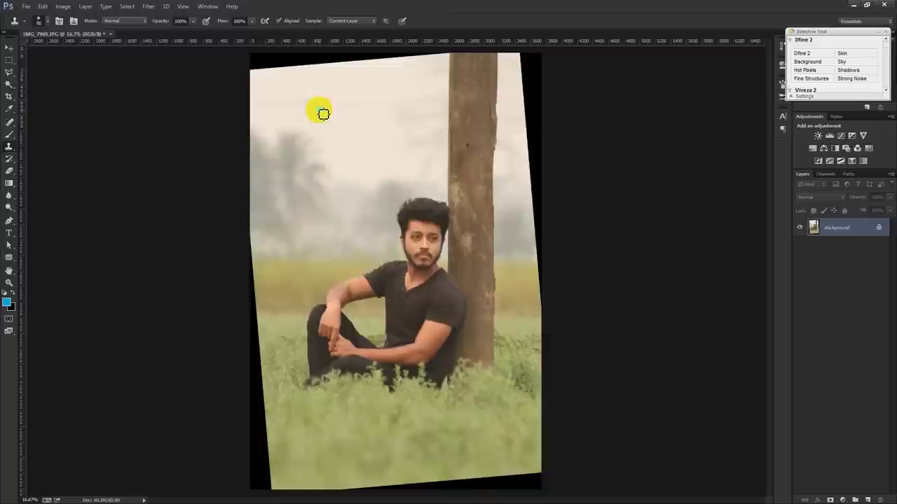
right_click(323, 114)
left_click_drag(366, 130, 414, 137)
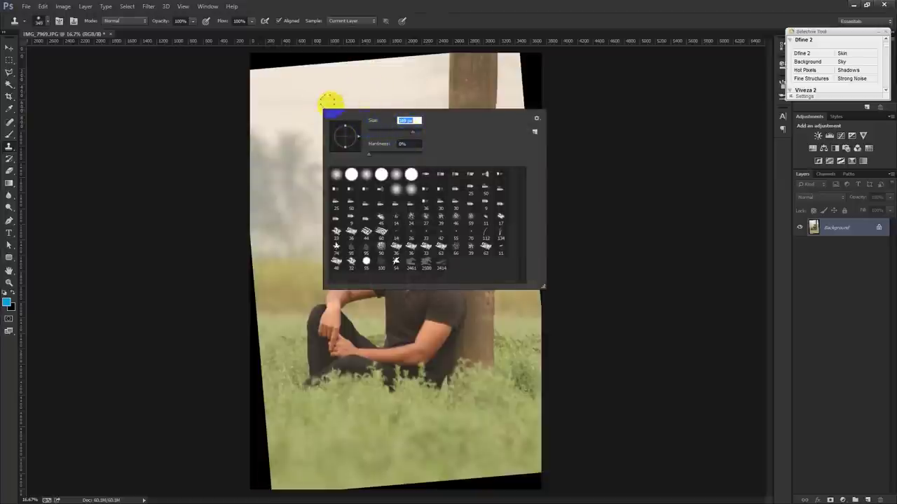
mouse_move(251, 84)
left_mouse_down()
mouse_move(277, 72)
mouse_move(341, 75)
mouse_move(234, 66)
mouse_move(439, 65)
mouse_move(428, 51)
left_mouse_up()
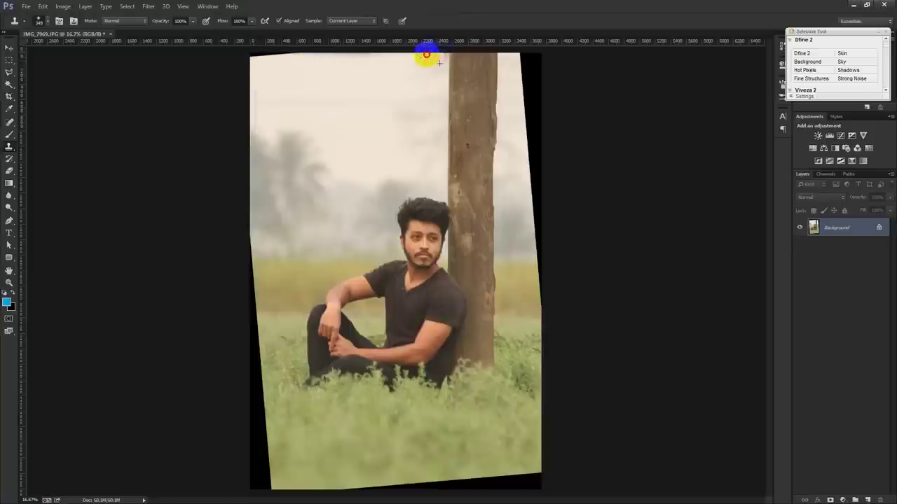
key("ctrl+z")
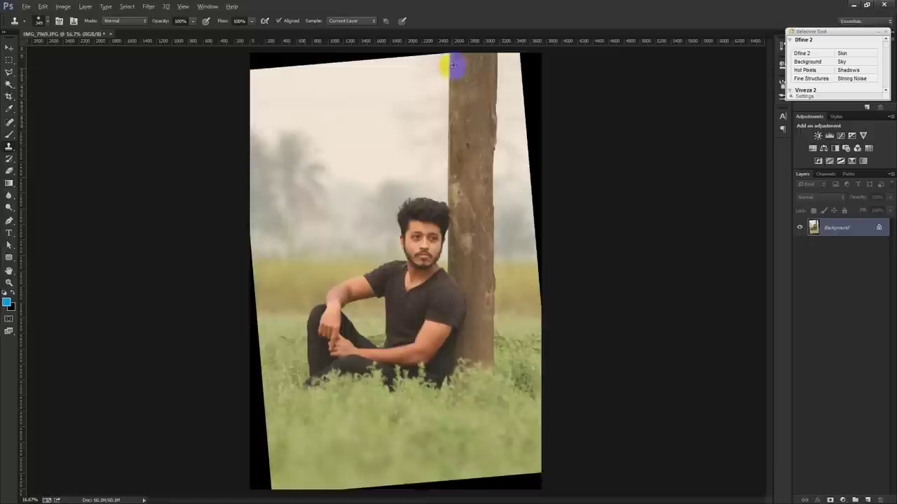
left_click_drag(449, 60, 448, 85)
mouse_move(448, 60)
left_mouse_down()
mouse_move(342, 55)
mouse_move(255, 69)
left_mouse_up()
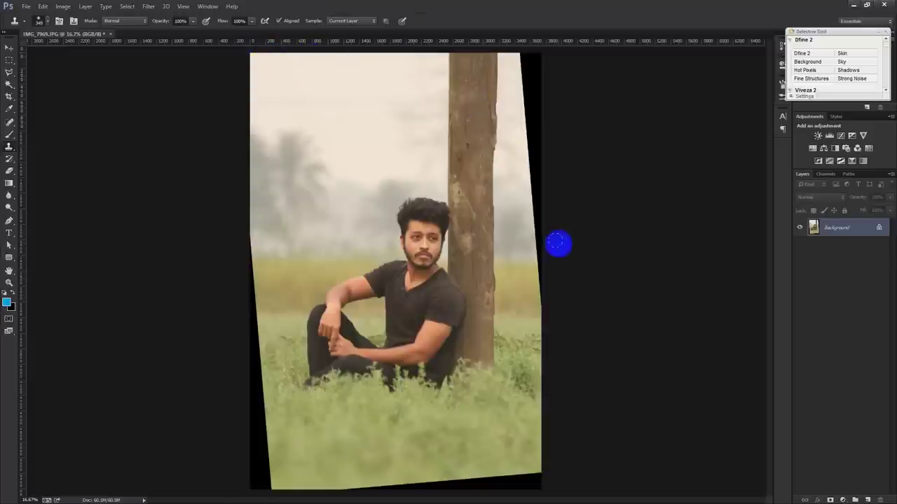
- Clone scenery over the black strips on the left, bottom and right edges
left_click(256, 251)
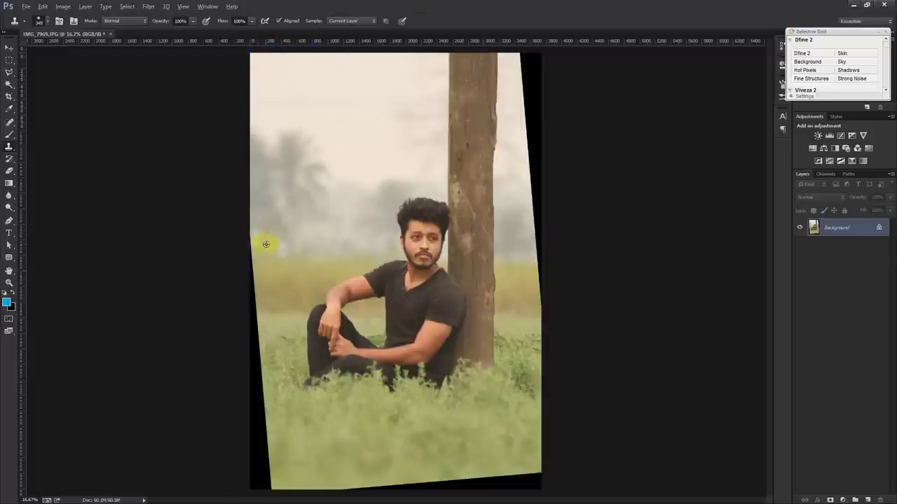
left_click(254, 239)
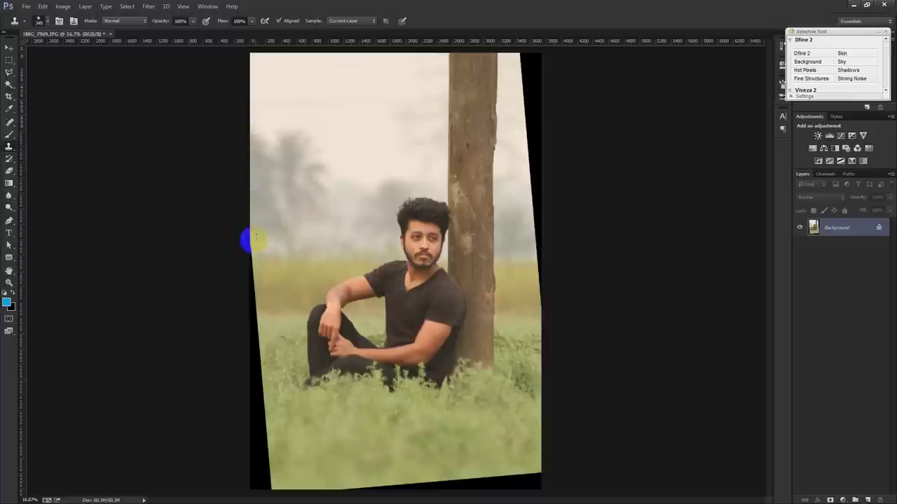
mouse_move(252, 246)
left_mouse_down()
mouse_move(256, 417)
mouse_move(272, 486)
mouse_move(241, 410)
mouse_move(261, 495)
mouse_move(244, 484)
left_mouse_up()
mouse_move(335, 491)
left_mouse_down()
mouse_move(555, 482)
mouse_move(515, 477)
mouse_move(454, 492)
mouse_move(544, 489)
mouse_move(552, 481)
left_mouse_up()
left_click(529, 280)
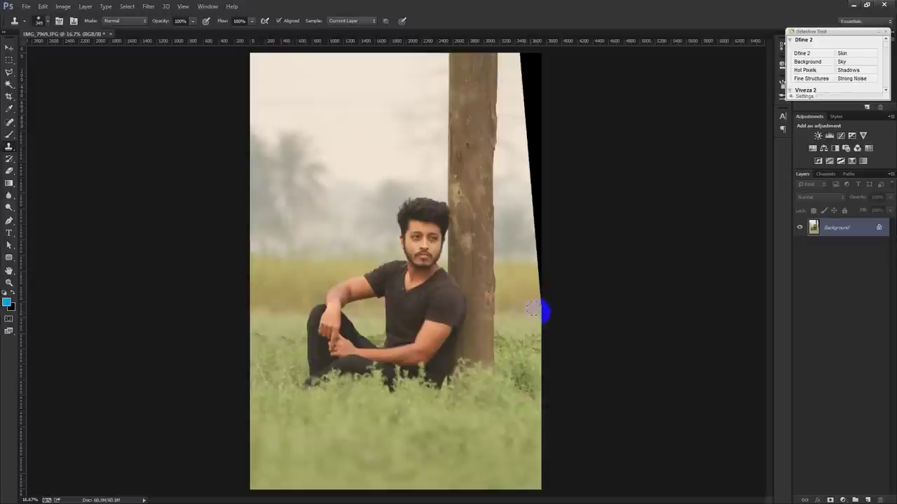
mouse_move(537, 290)
left_mouse_down()
mouse_move(535, 144)
mouse_move(532, 153)
left_mouse_up()
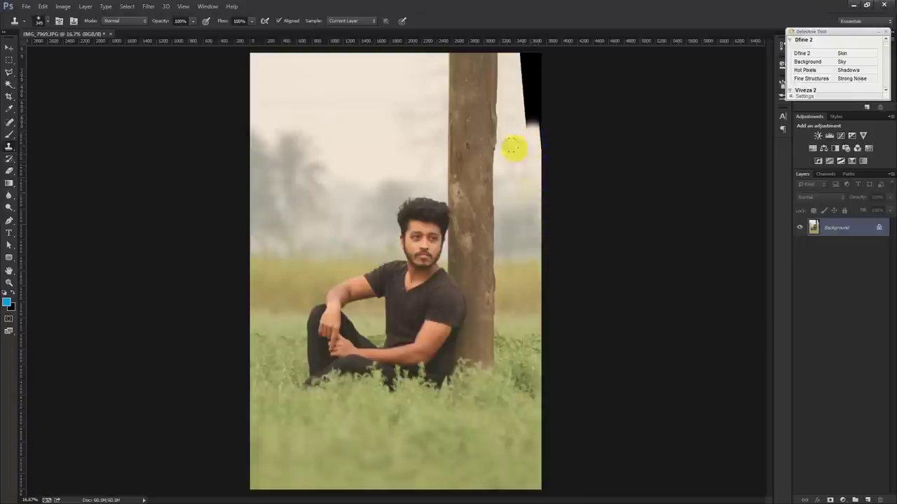
- Zoom into the right edge and clone sky over the black notch there
scroll(524, 112, "up", 1)
scroll(524, 113, "up", 1)
scroll(539, 210, "up", 2)
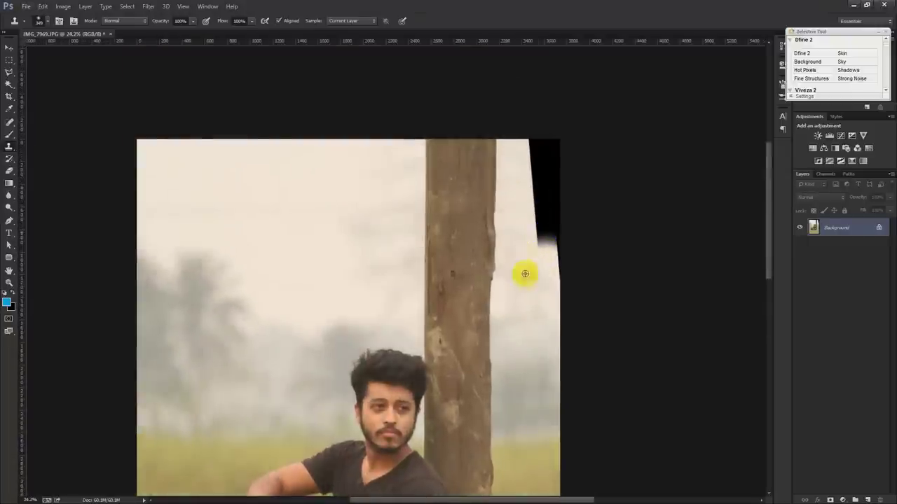
left_click(524, 282, "alt")
mouse_move(530, 254)
left_mouse_down()
mouse_move(548, 269)
mouse_move(525, 165)
mouse_move(536, 140)
mouse_move(525, 245)
left_mouse_up()
- Clone sky over the remaining black strip at the top right, then zoom back out
left_click_drag(514, 201, 519, 148)
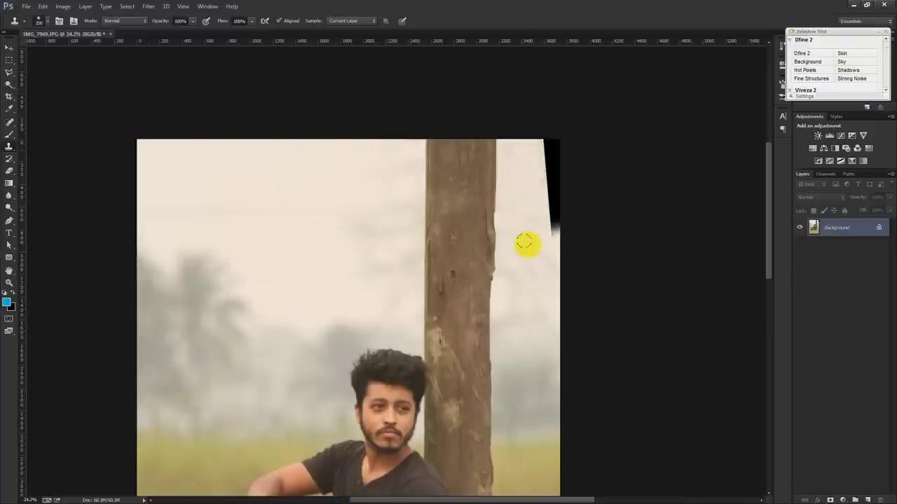
left_click_drag(511, 156, 513, 195)
mouse_move(527, 143)
left_mouse_down()
mouse_move(550, 148)
mouse_move(540, 231)
mouse_move(557, 190)
mouse_move(548, 140)
mouse_move(555, 194)
left_mouse_up()
scroll(569, 266, "down", 3)
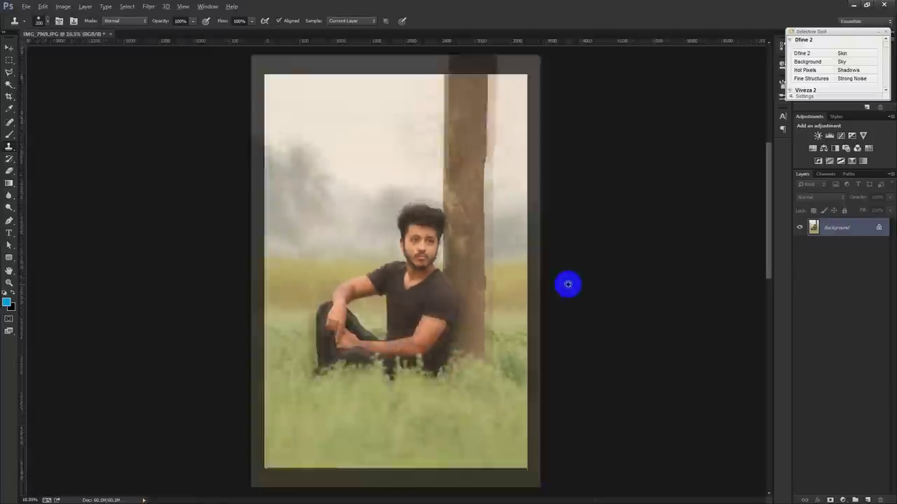
scroll(565, 281, "up", 1)
scroll(568, 279, "up", 1)
scroll(573, 275, "up", 1)
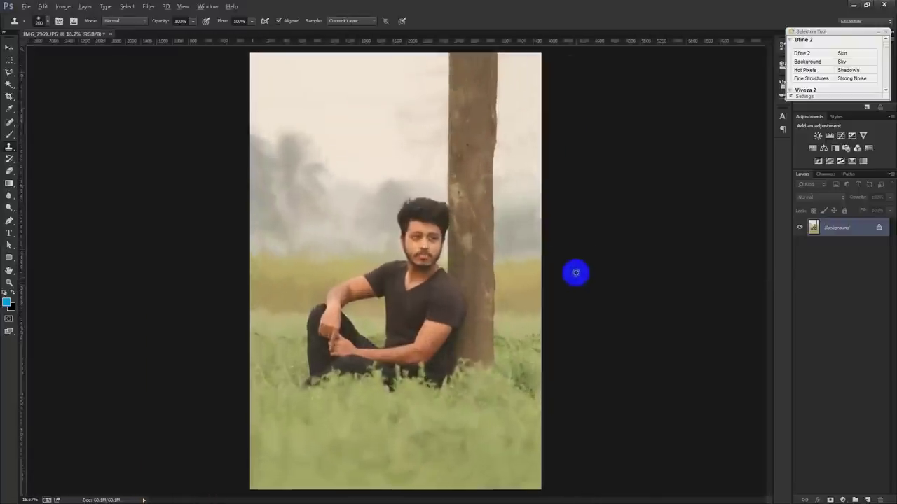
left_click(9, 47)
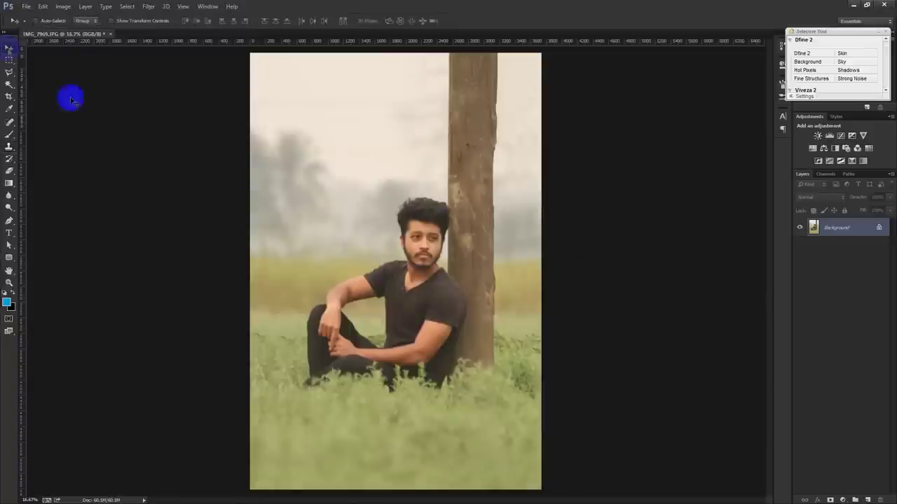
- Duplicate the Background layer as 'Background copy' and zoom in on the man's legs
left_click(515, 307)
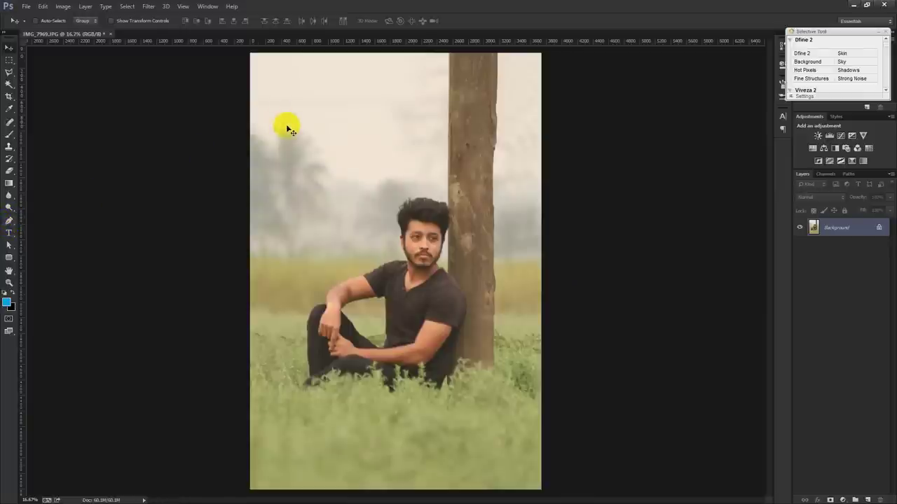
left_click(8, 146)
left_click(433, 58, "alt")
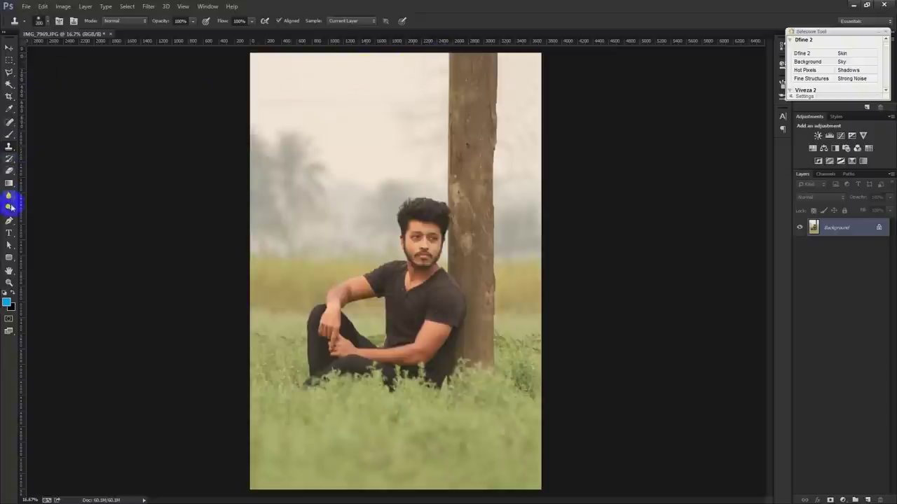
left_click(10, 221)
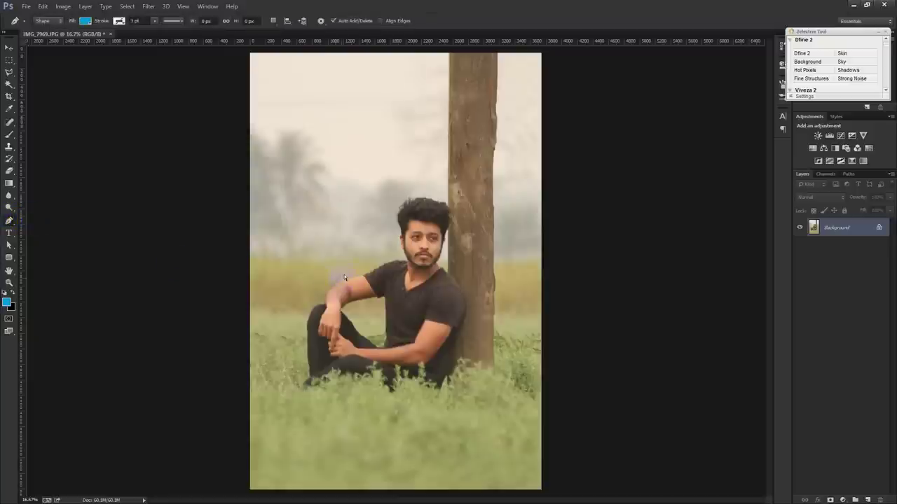
right_click(835, 225)
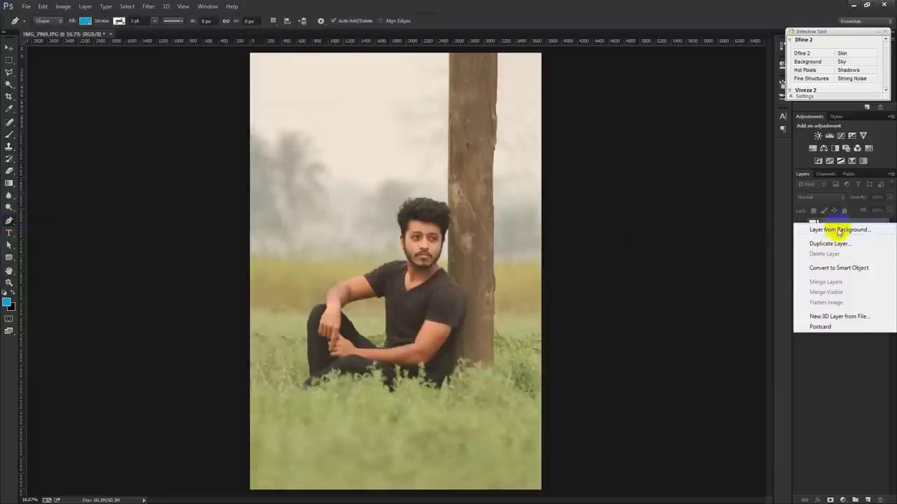
left_click(835, 244)
left_click(535, 152)
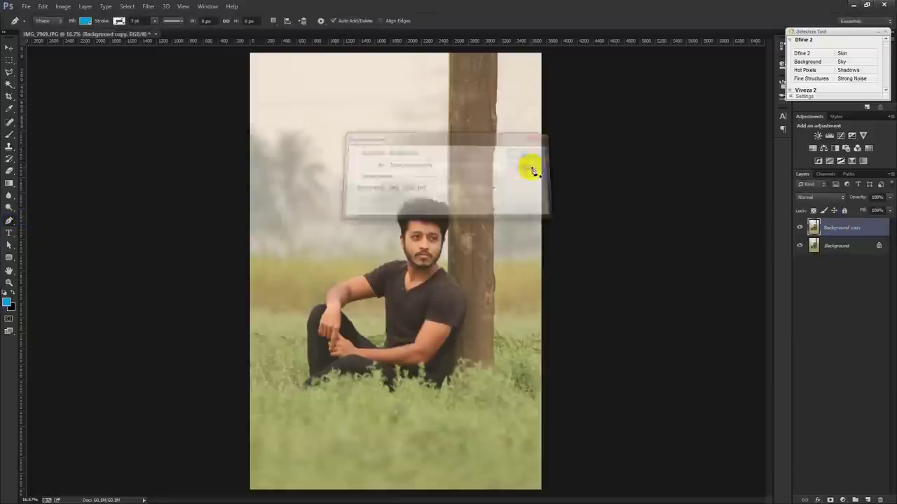
left_click_drag(320, 321, 306, 343)
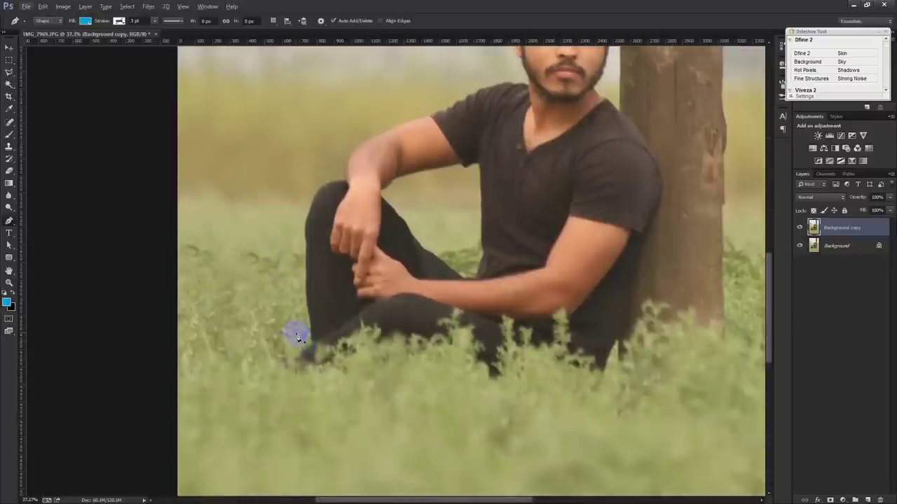
- Draw pen anchors along the leg, then delete the accidental filled triangle shape
left_click(172, 307)
left_click_drag(179, 308, 172, 330)
scroll(280, 325, "up", 3)
left_click(353, 335)
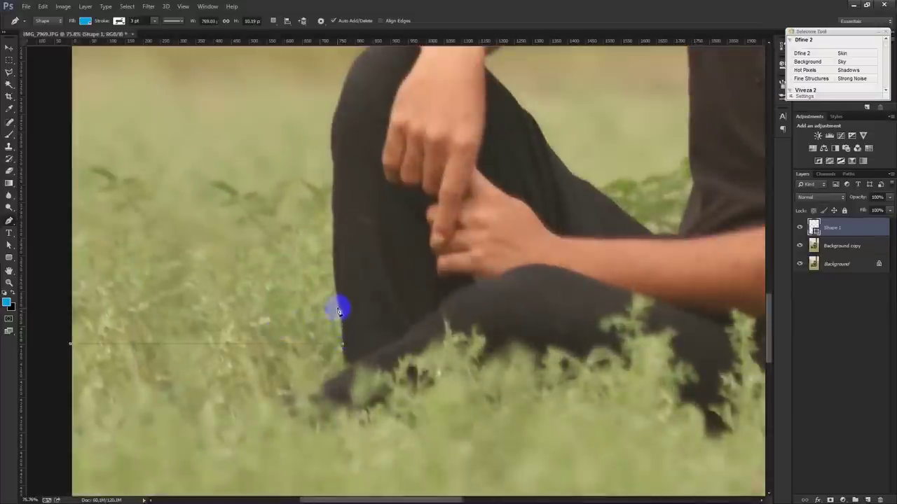
left_click(341, 309)
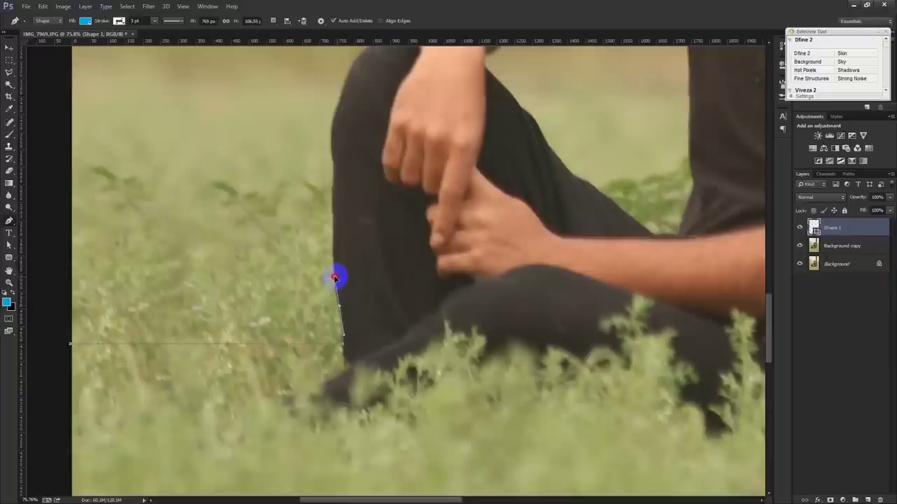
left_click_drag(334, 278, 336, 254)
key("Delete")
key("Delete")
- Set the Pen tool mode to Path and place an anchor at the photo's left edge
left_click(62, 7)
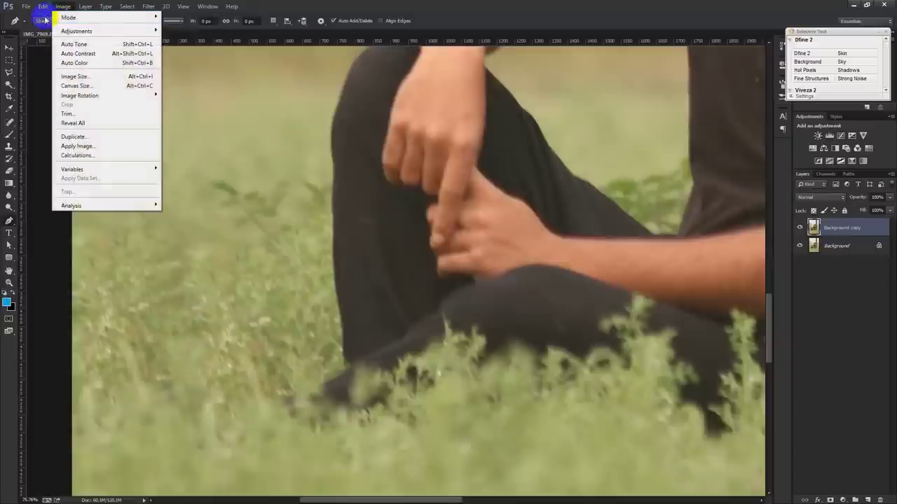
left_click(42, 20)
left_click(44, 32)
left_click(64, 371)
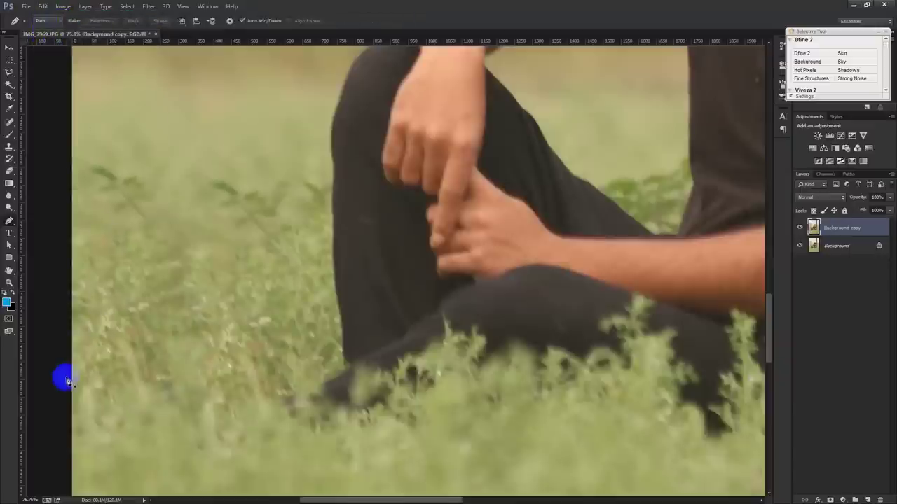
- Trace pen anchors up the trouser edge to the top of the knee
left_click(349, 341)
left_click(352, 367)
left_click(347, 336)
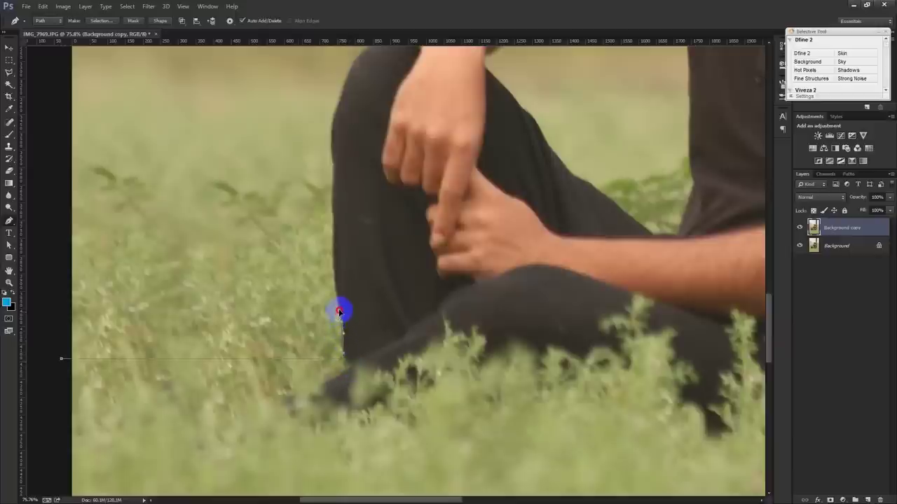
scroll(342, 253, "up", 1)
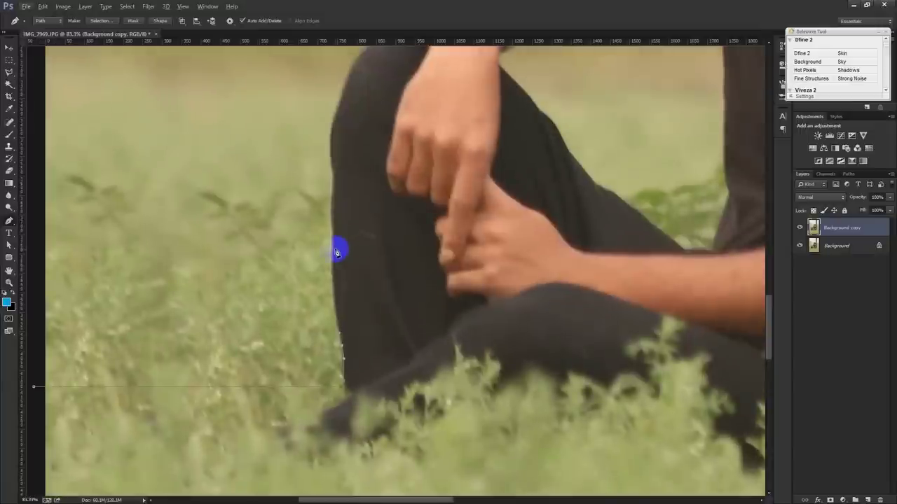
scroll(336, 208, "up", 1)
scroll(341, 234, "up", 1)
left_click(335, 189)
left_click_drag(340, 133, 352, 233)
left_click(366, 160)
left_click_drag(367, 160, 376, 176)
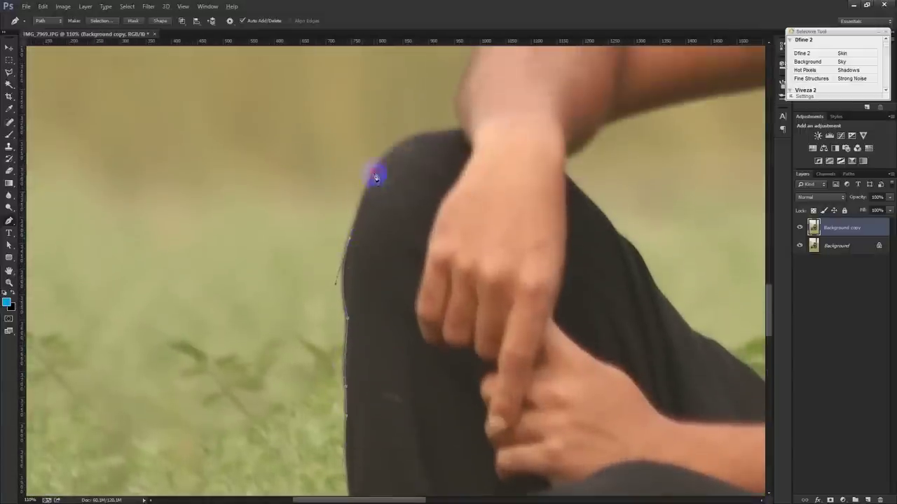
left_click_drag(463, 134, 459, 130)
- Continue the path along the arm and the top of the sleeve
scroll(459, 130, "up", 2)
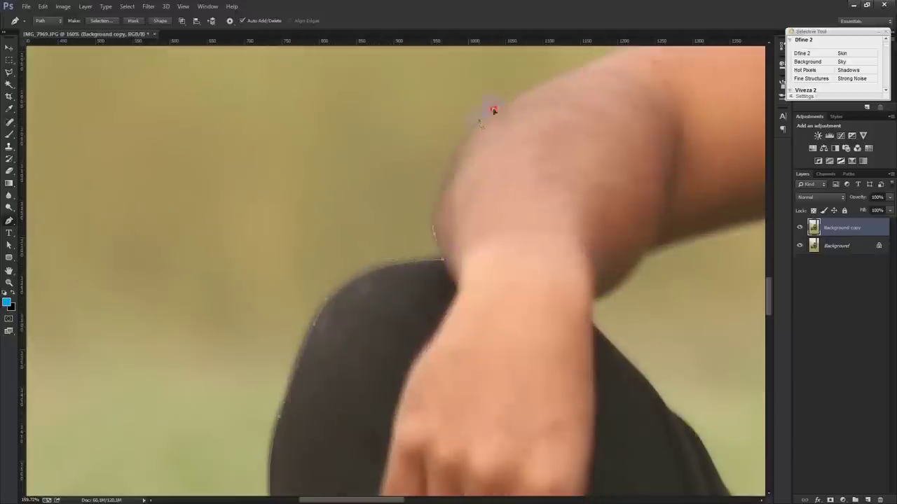
left_click_drag(527, 83, 421, 260)
left_click(530, 203)
left_click_drag(610, 175, 530, 176)
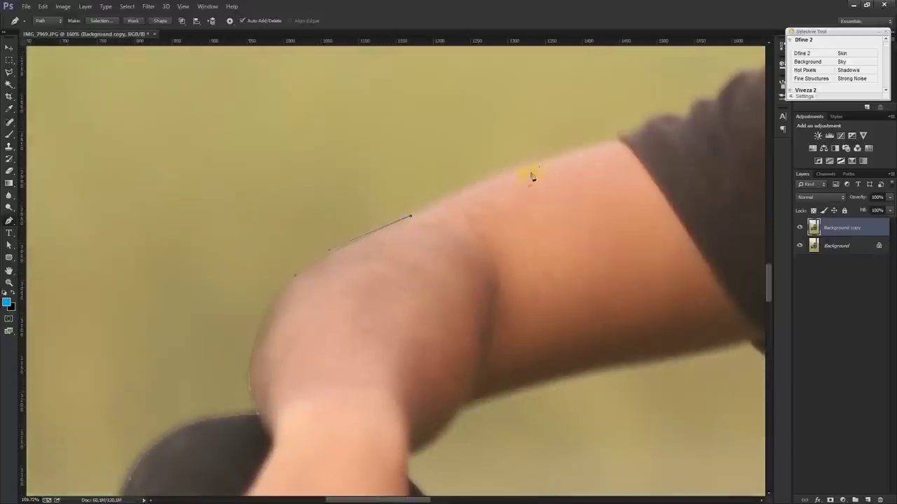
left_click(545, 164)
left_click(619, 140)
left_click_drag(648, 131, 469, 224)
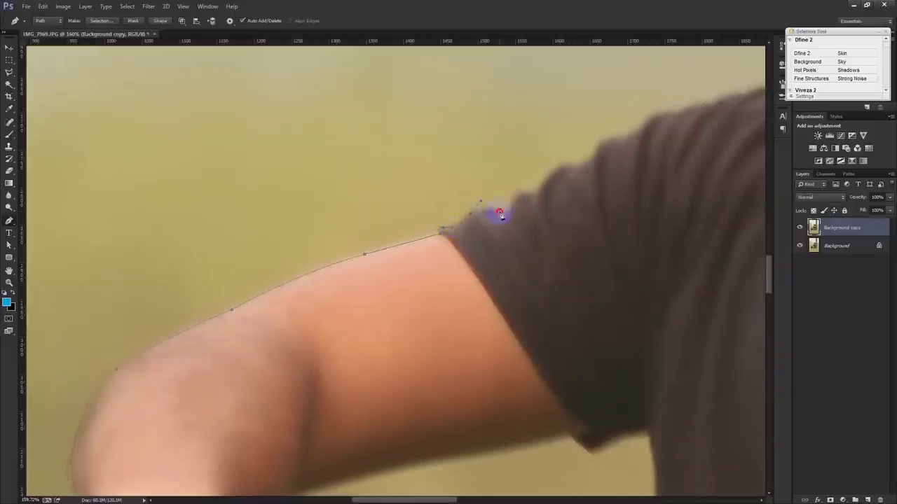
left_click(558, 163)
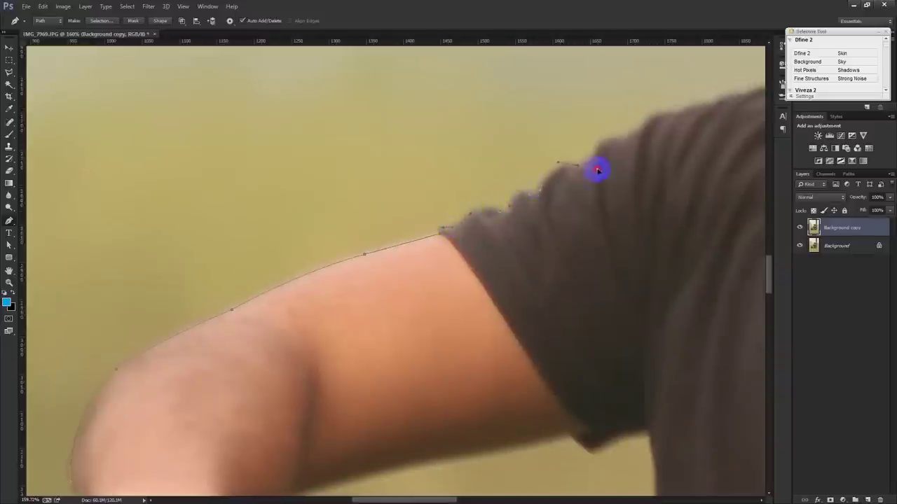
left_click(594, 152)
left_click(602, 136)
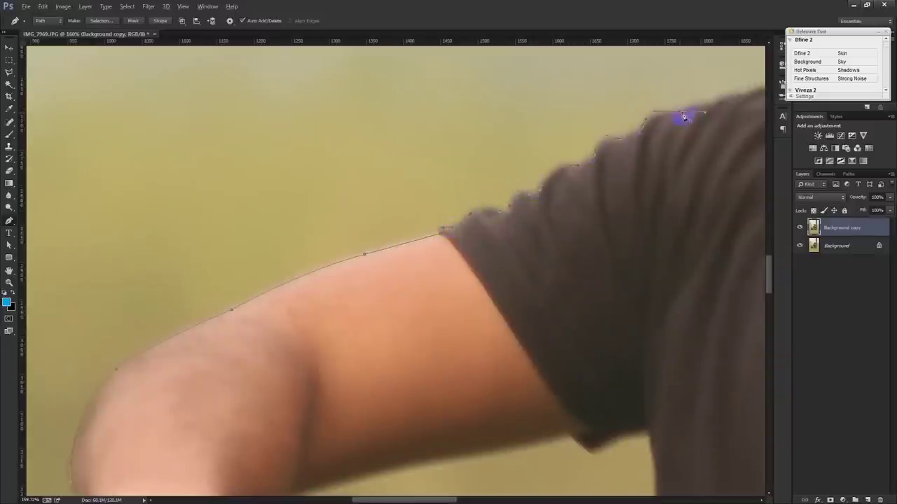
- Trace the path up the neck and beard, past the ear and along the hair
left_click_drag(684, 117, 438, 195)
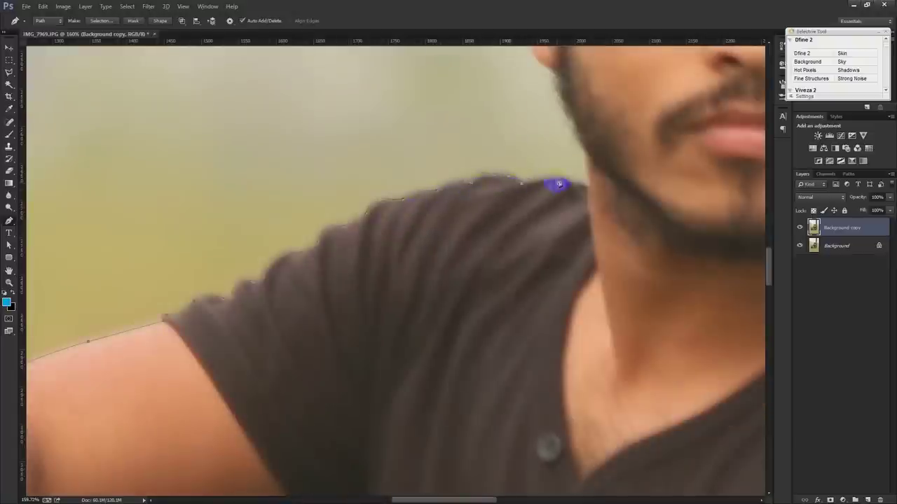
scroll(587, 189, "up", 2)
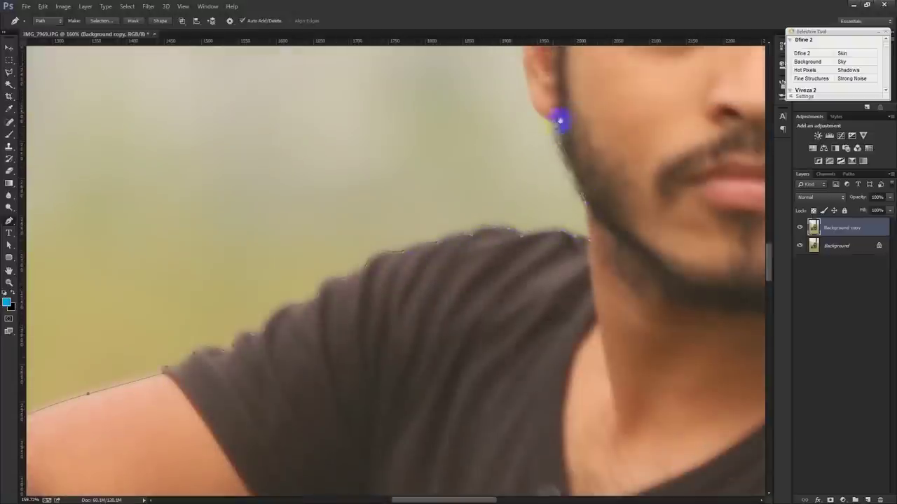
left_click_drag(559, 120, 537, 256)
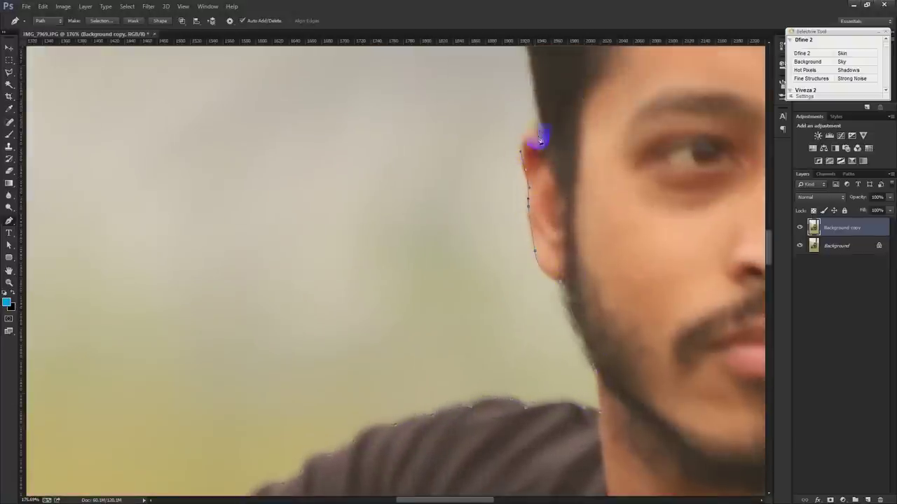
left_click_drag(539, 133, 495, 280)
left_click_drag(460, 163, 444, 294)
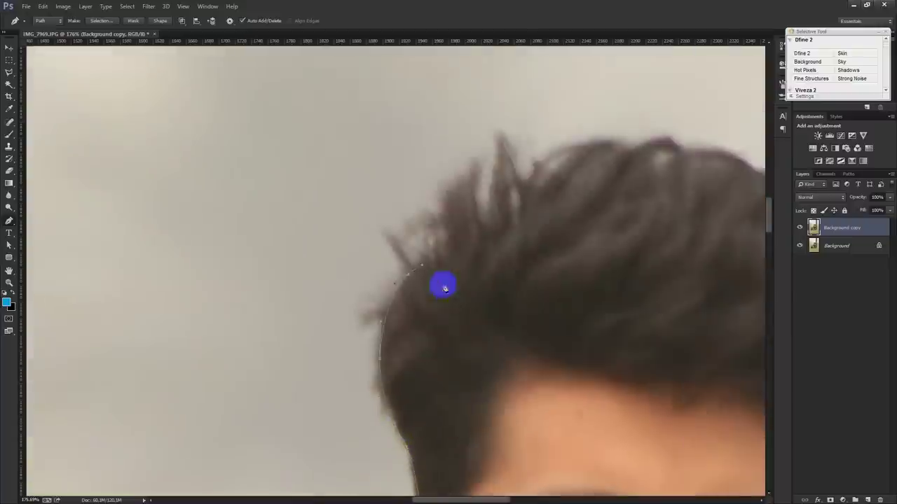
left_click_drag(500, 150, 300, 160)
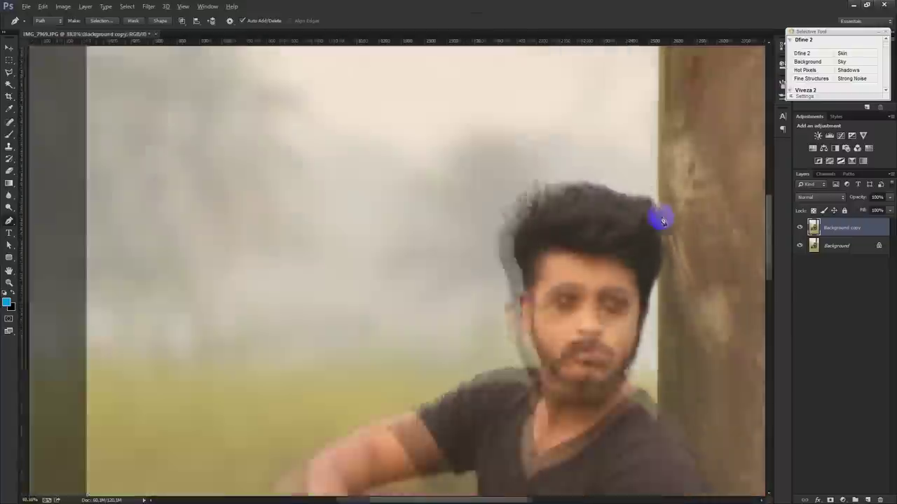
scroll(661, 220, "down", 5)
- Add anchors at the post's top corners and down its right edge
left_click(664, 92)
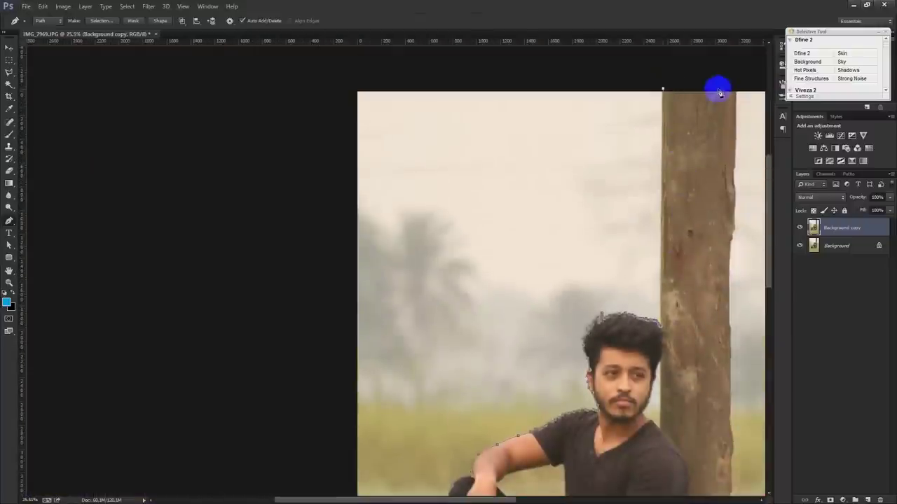
scroll(711, 112, "up", 2)
left_click(698, 94)
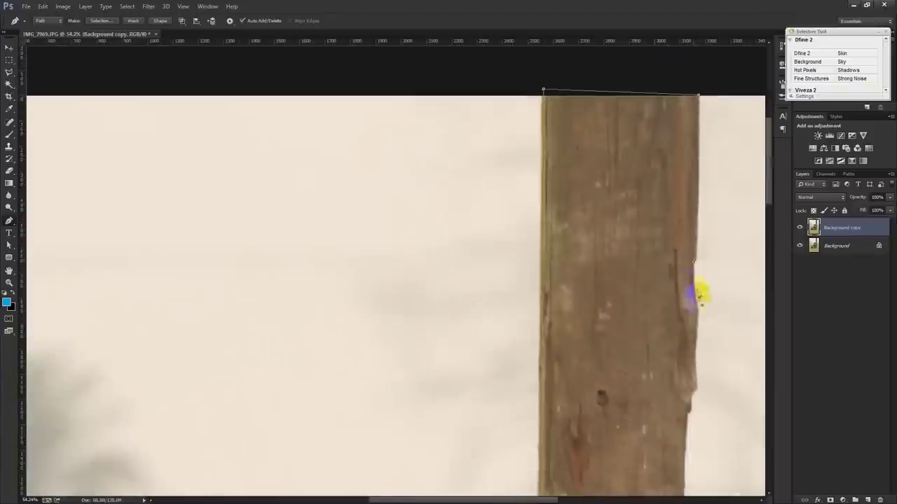
left_click(697, 317)
scroll(691, 294, "down", 1)
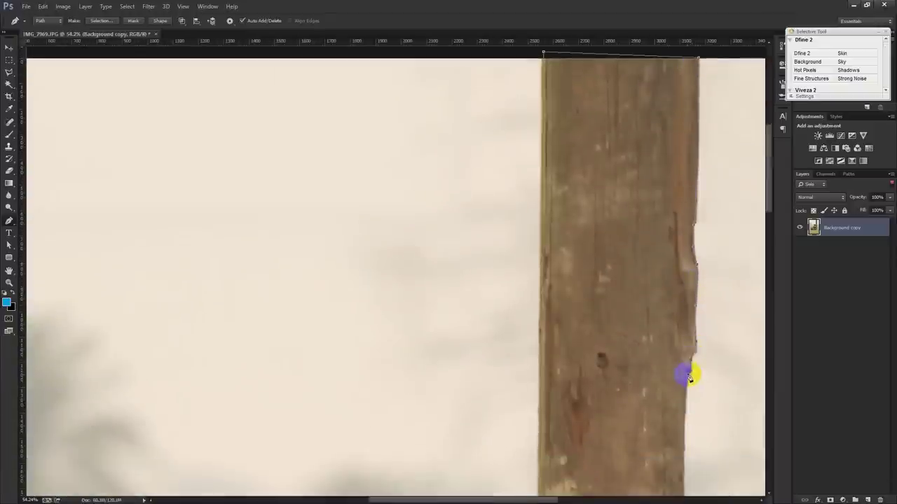
scroll(679, 329, "down", 5)
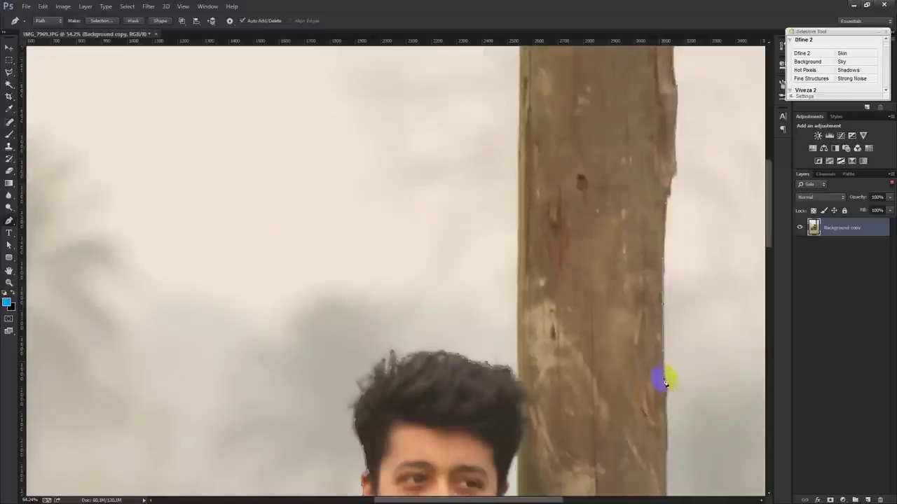
scroll(660, 449, "down", 5)
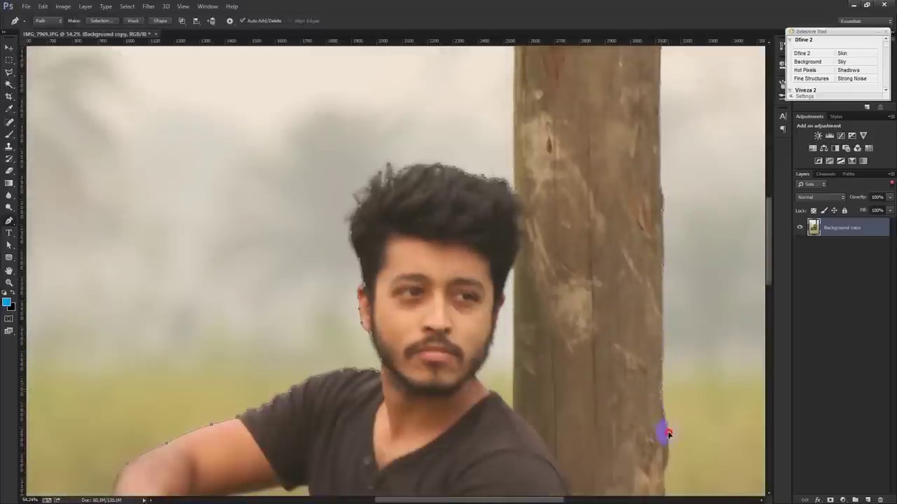
scroll(676, 321, "down", 6)
scroll(660, 288, "down", 3)
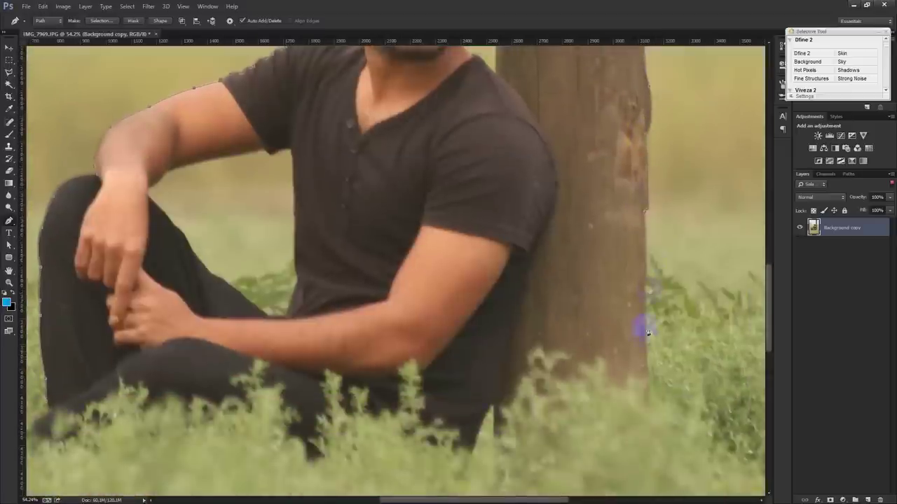
scroll(646, 343, "down", 3)
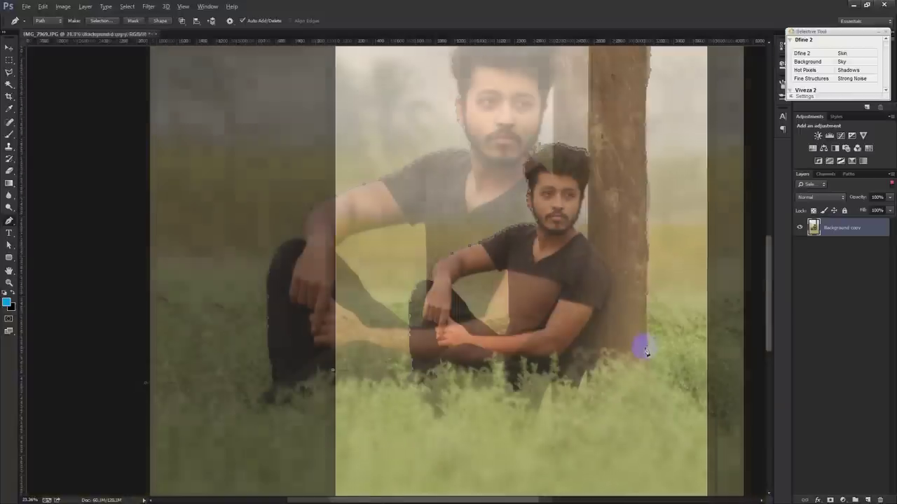
- Close the path around the grass outside the photo edges and convert it to a selection
left_click(726, 375)
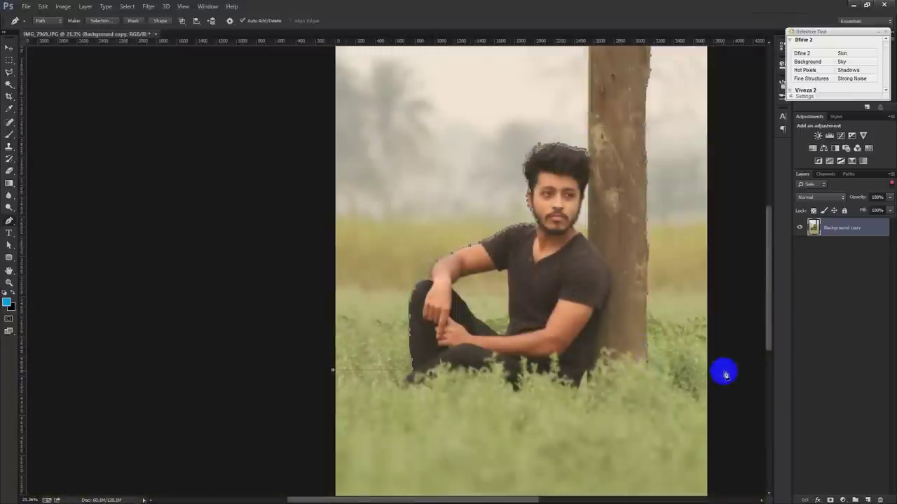
scroll(725, 375, "down", 2)
left_click(514, 466)
left_click(259, 461)
left_click(255, 361)
scroll(284, 330, "up", 2)
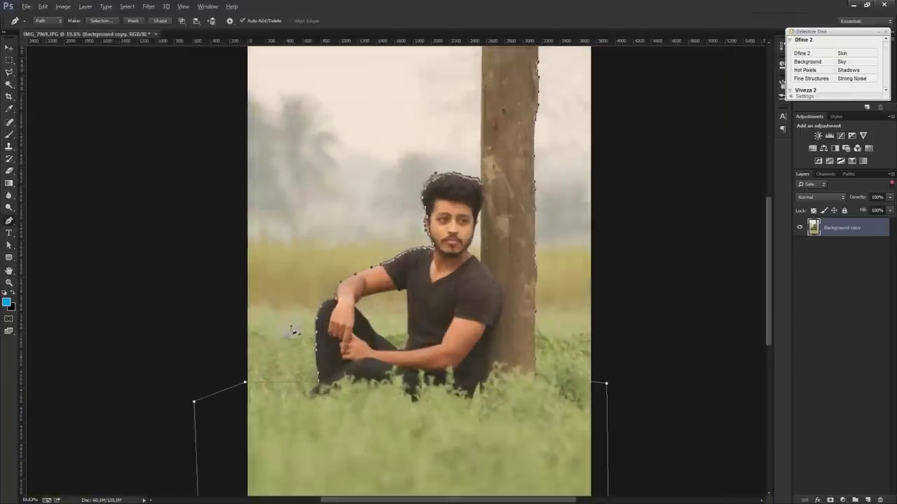
key("ctrl+Return")
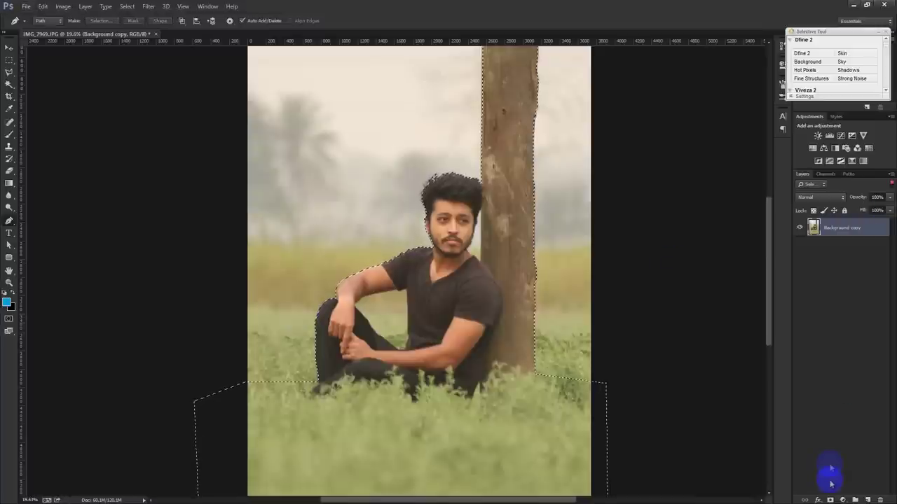
left_click(890, 183)
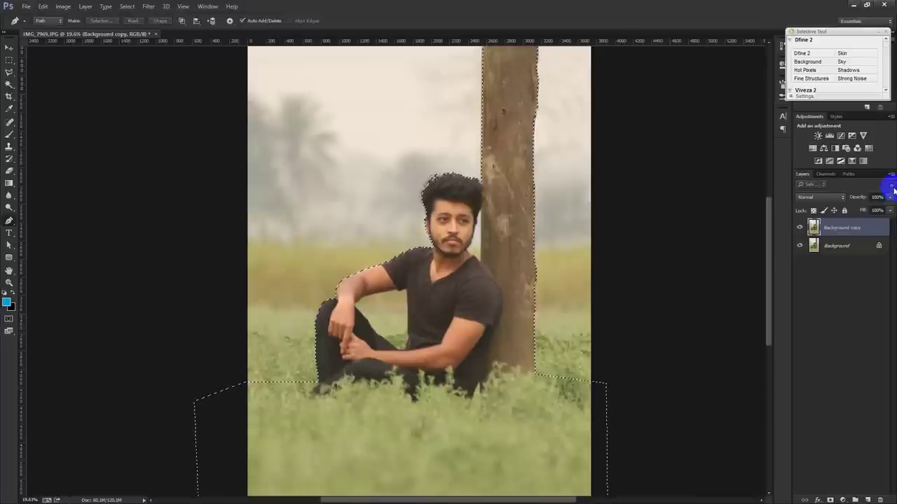
- Add a layer mask to Background copy from the selection and hide the Background layer
left_click(829, 500)
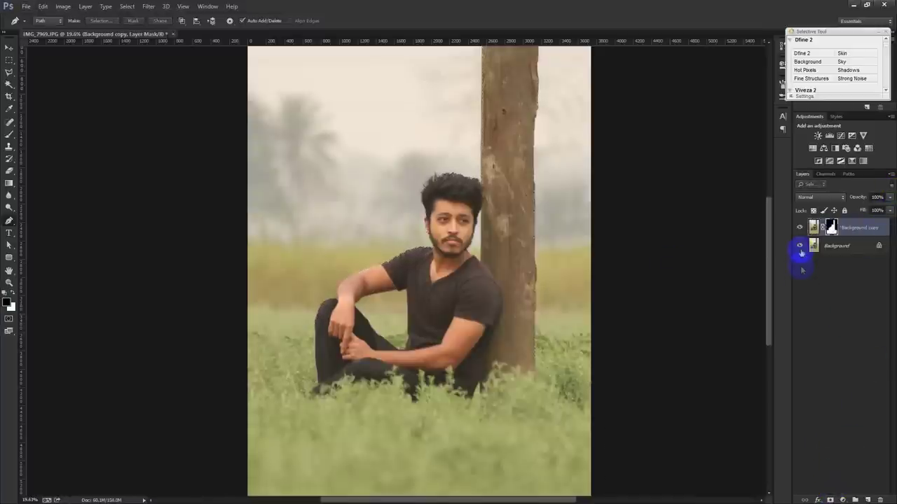
left_click(799, 246)
scroll(426, 189, "up", 6)
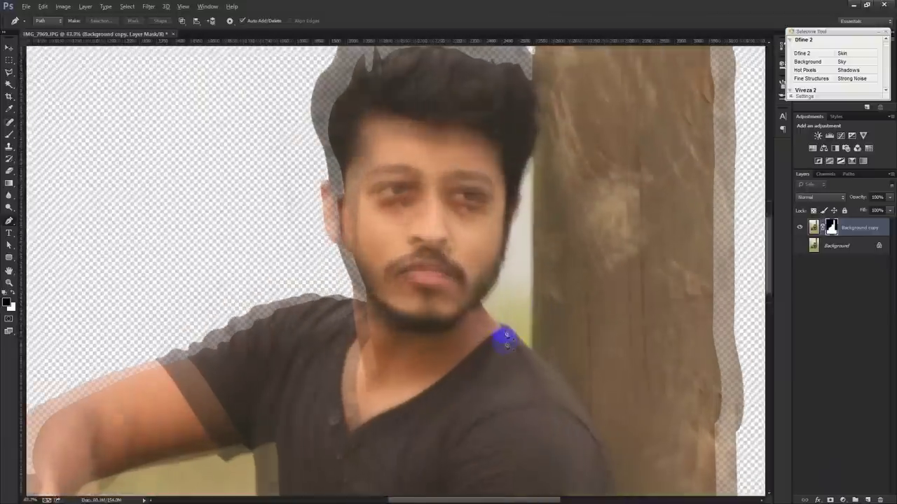
scroll(473, 293, "up", 2)
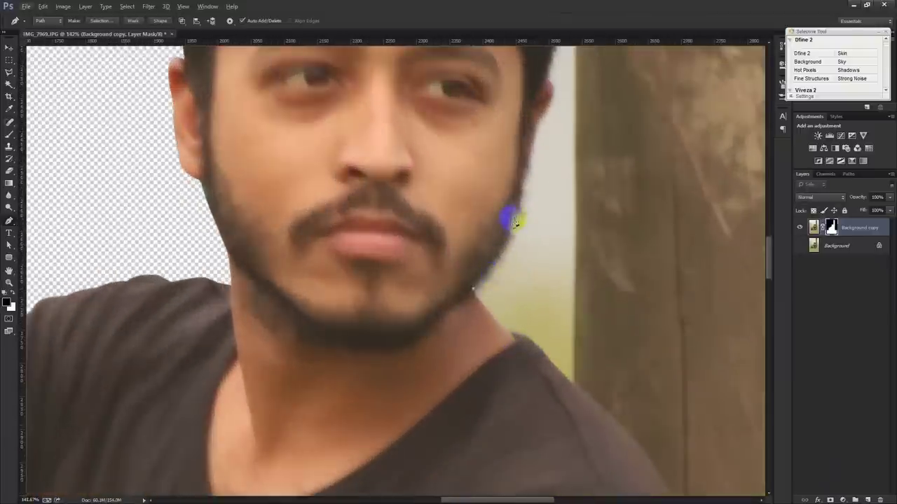
- Trace a pen path from the jawline up beside the ear and down the post's edge
left_click_drag(523, 183, 528, 170)
mouse_move(532, 161)
left_mouse_down()
mouse_move(543, 115)
mouse_move(533, 84)
mouse_move(547, 87)
left_mouse_up()
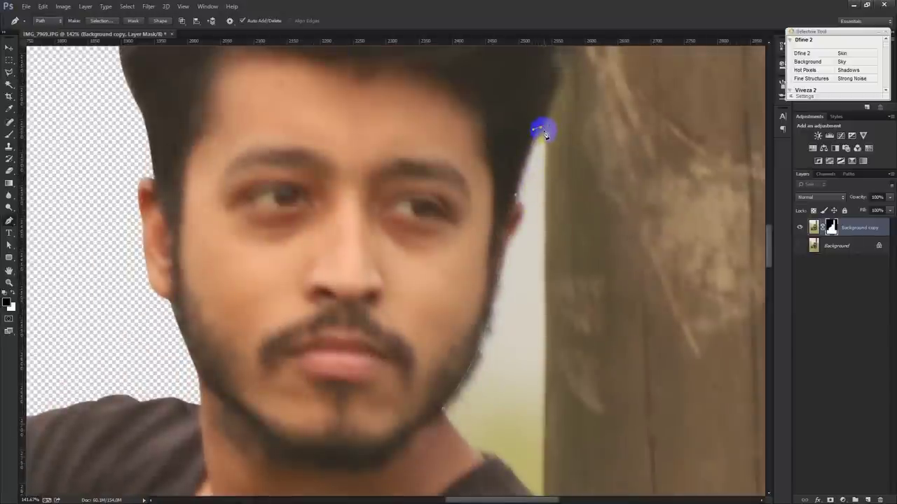
left_click(548, 223)
left_click(545, 137)
left_click(547, 258)
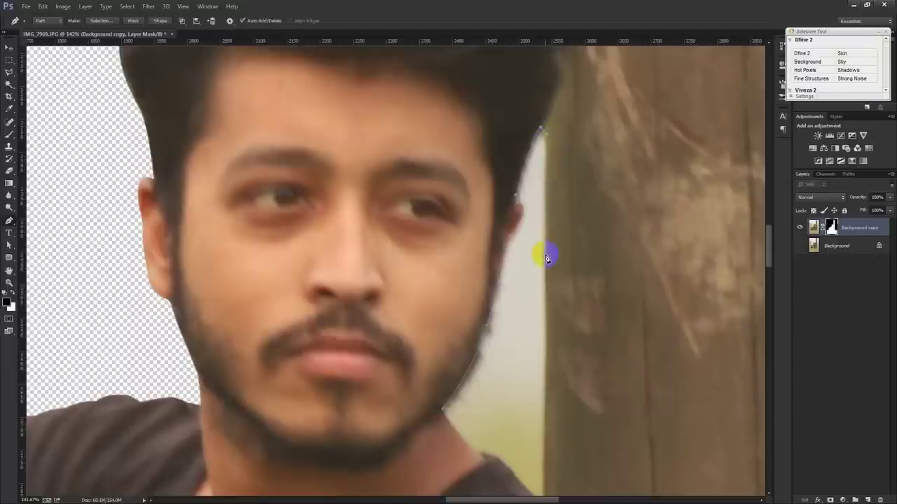
scroll(568, 304, "down", 5)
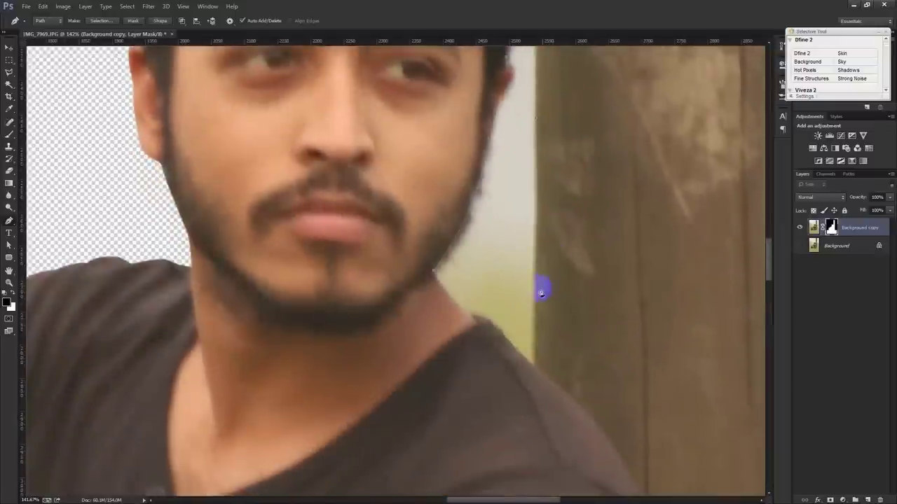
left_click(532, 370)
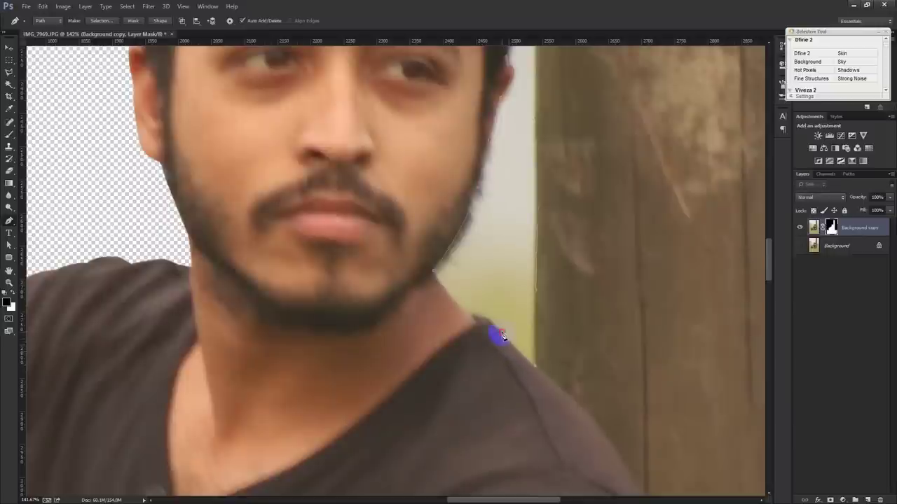
- Close the path at the shoulder and jaw corner, select it, and delete it from the mask
left_click(475, 301)
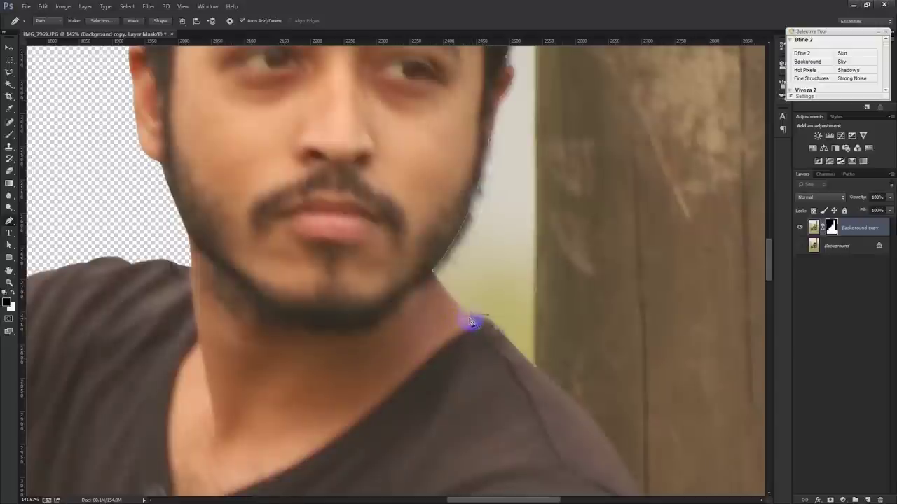
left_click(434, 272)
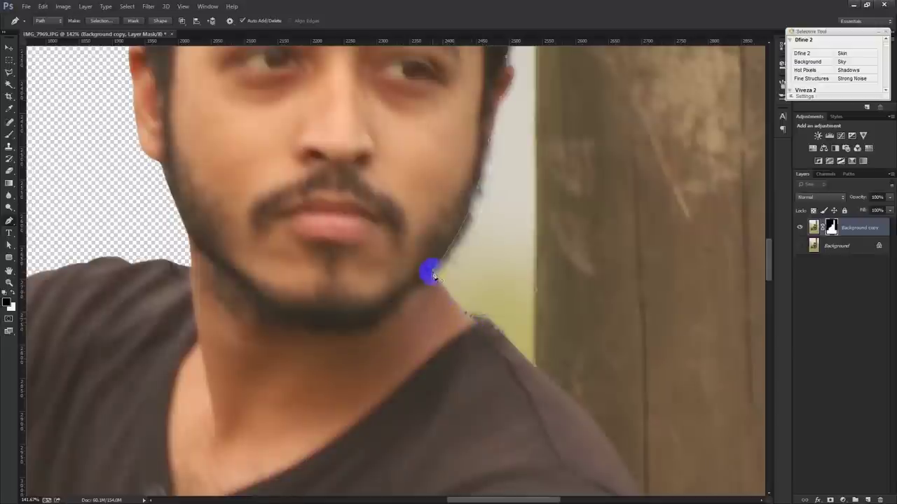
key("ctrl+Return")
key("Delete")
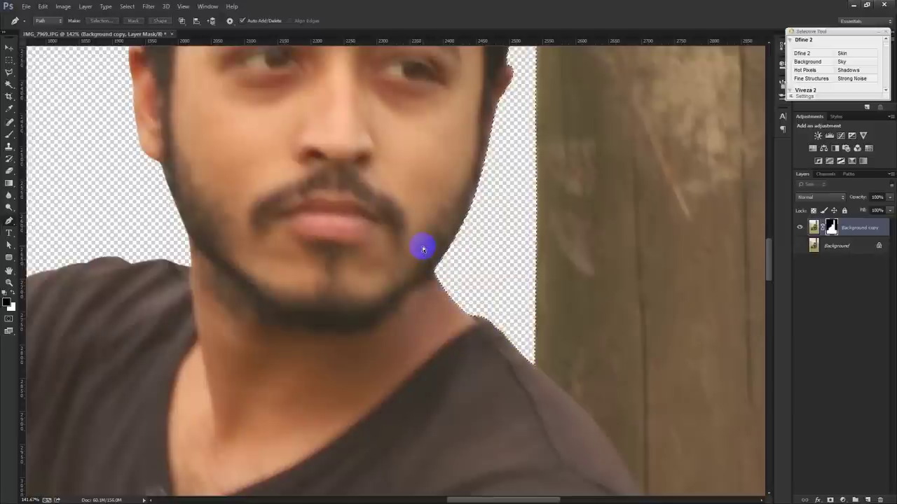
- Trace a Pen path from beside the shirt up its edge to the shoulder
mouse_move(507, 352)
left_mouse_down()
mouse_move(648, 254)
mouse_move(380, 272)
left_mouse_up()
mouse_move(521, 372)
left_mouse_down()
mouse_move(540, 238)
mouse_move(482, 346)
mouse_move(500, 354)
left_mouse_up()
scroll(506, 352, "up", 1)
left_click(508, 351)
left_click(527, 287)
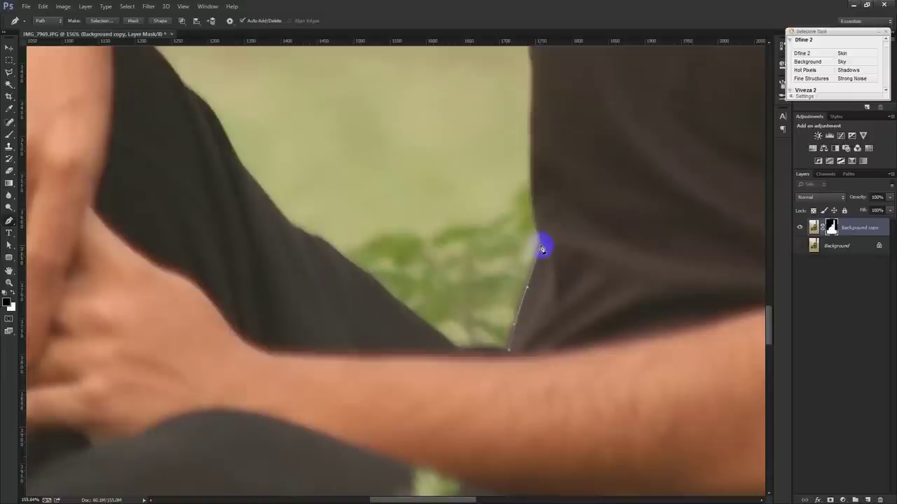
left_click(541, 243)
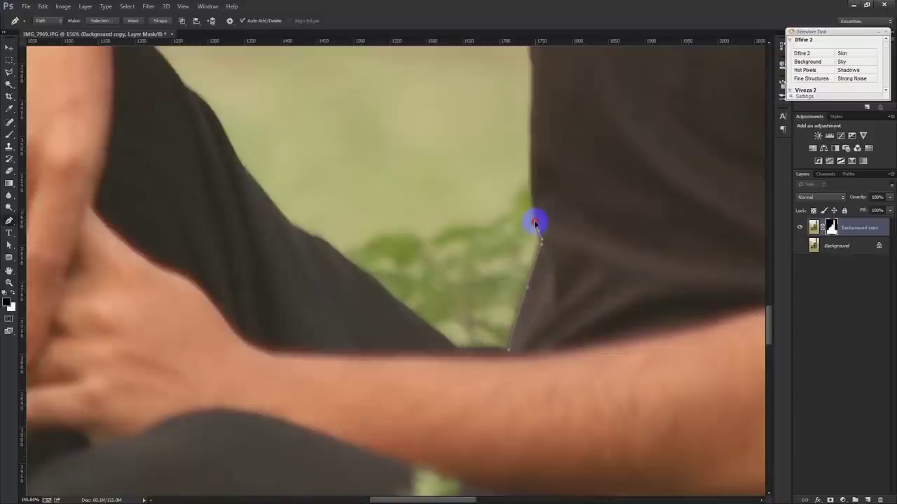
left_click(533, 164)
left_click_drag(533, 157, 529, 118)
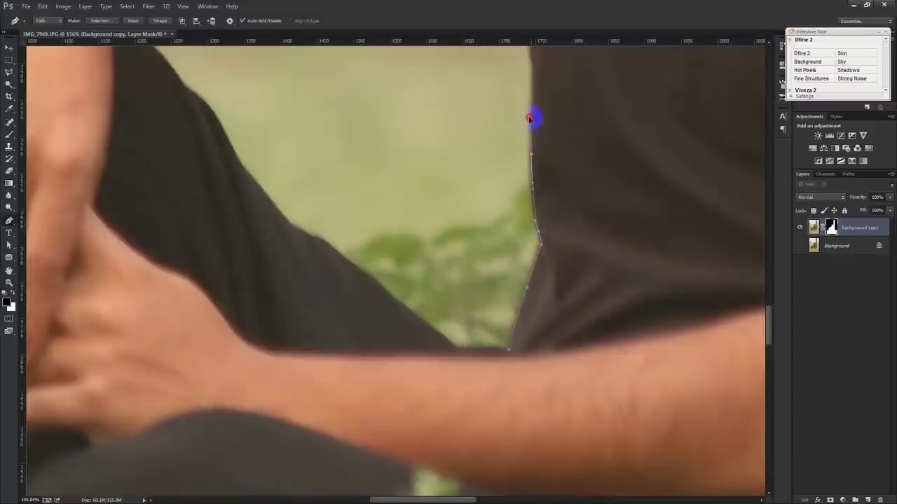
left_click(532, 115)
mouse_move(536, 63)
left_mouse_down()
mouse_move(504, 314)
mouse_move(493, 266)
left_mouse_up()
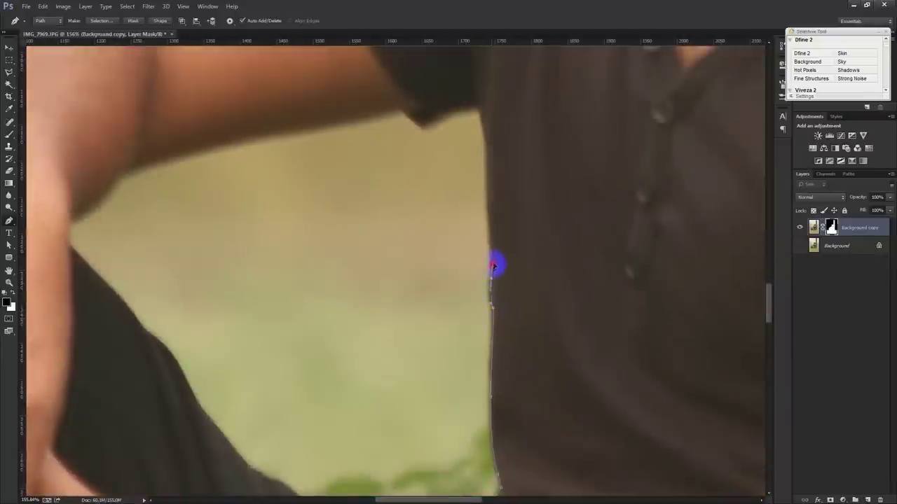
left_click(489, 197)
left_click(474, 102)
mouse_move(475, 104)
left_mouse_down()
mouse_move(573, 290)
mouse_move(536, 292)
mouse_move(523, 309)
mouse_move(497, 287)
left_mouse_up()
- Continue the path along the arm and shirt edges and close it around the gap
left_click(319, 330)
mouse_move(319, 331)
left_mouse_down()
mouse_move(399, 318)
mouse_move(344, 316)
left_mouse_up()
mouse_move(220, 362)
left_mouse_down()
mouse_move(178, 401)
mouse_move(153, 408)
left_mouse_up()
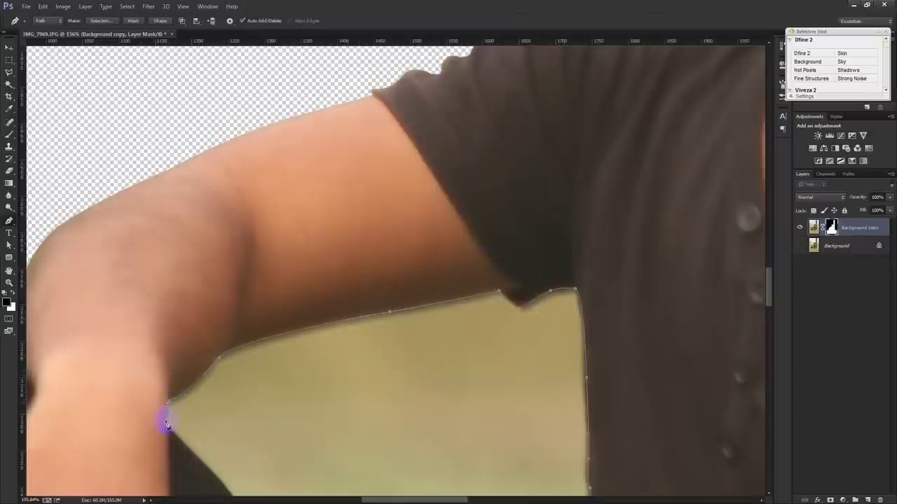
left_click_drag(166, 426, 141, 279)
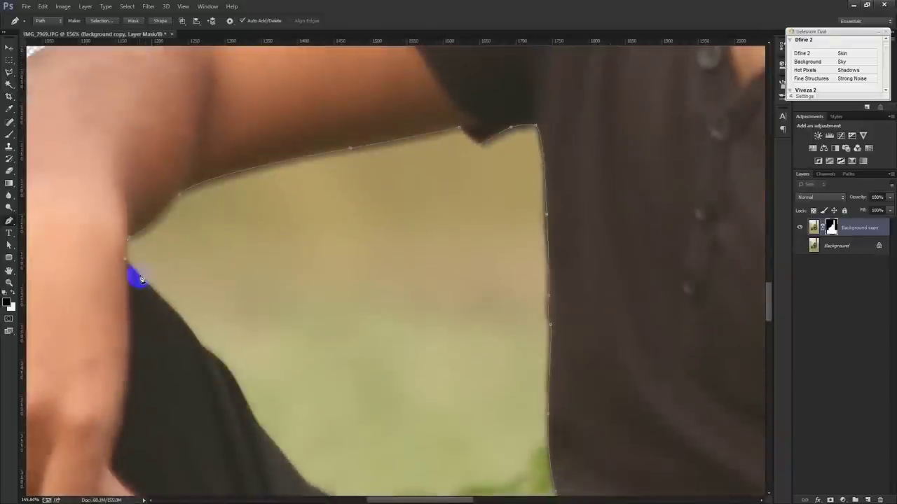
left_click(143, 283)
left_click_drag(199, 346, 212, 370)
left_click(199, 345, "alt")
left_click_drag(230, 374, 239, 381)
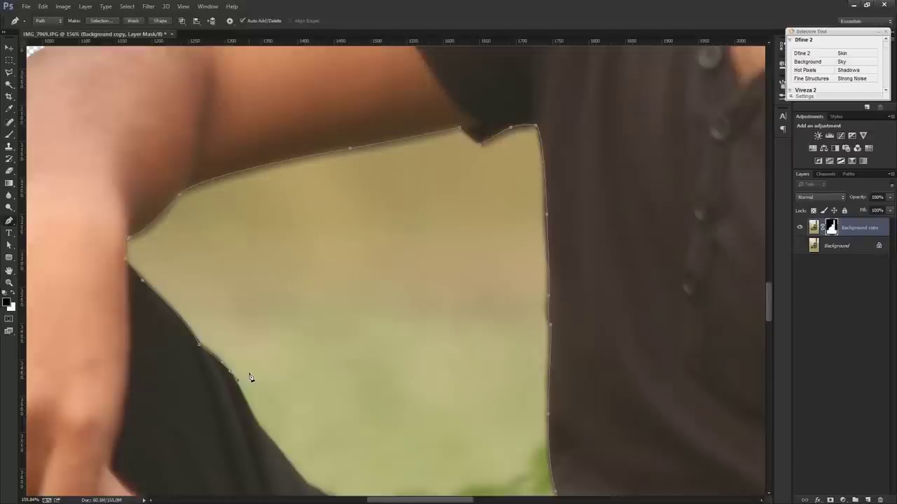
scroll(250, 378, "down", 1)
mouse_move(241, 370)
left_mouse_down()
mouse_move(260, 411)
mouse_move(327, 473)
left_mouse_up()
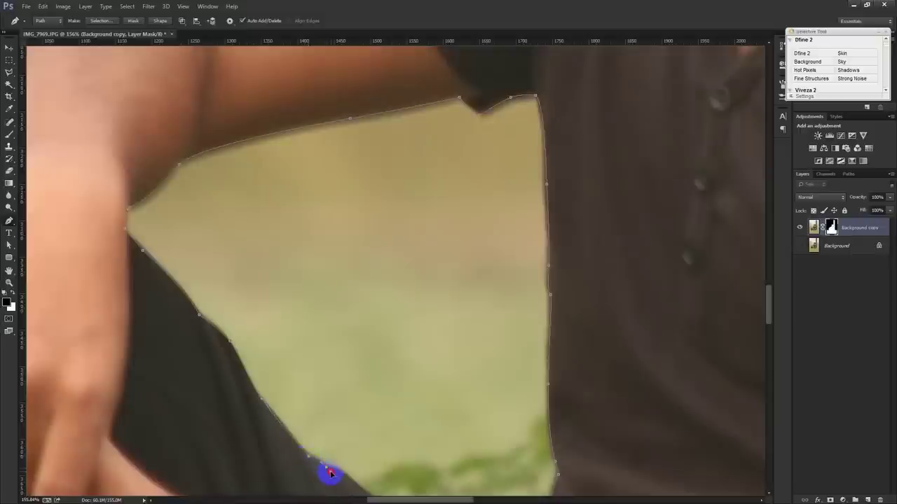
scroll(331, 462, "down", 1)
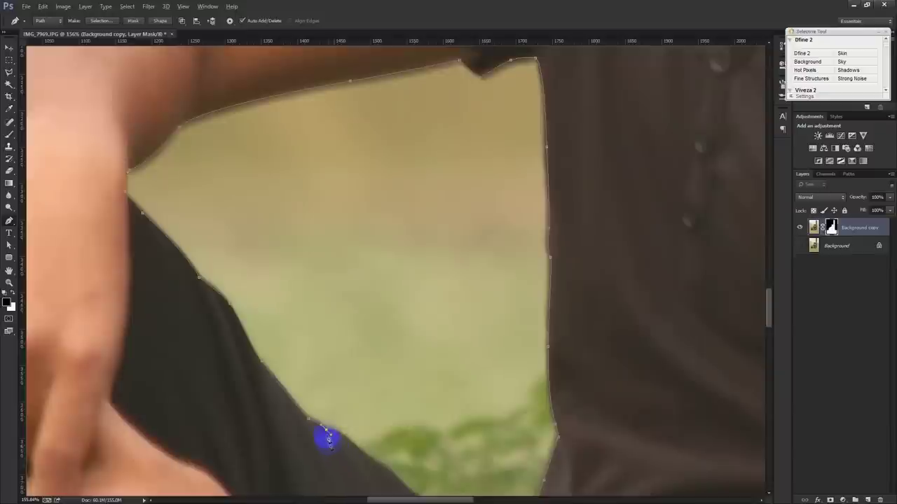
mouse_move(328, 434)
left_mouse_down()
mouse_move(384, 475)
mouse_move(370, 356)
mouse_move(436, 411)
left_mouse_up()
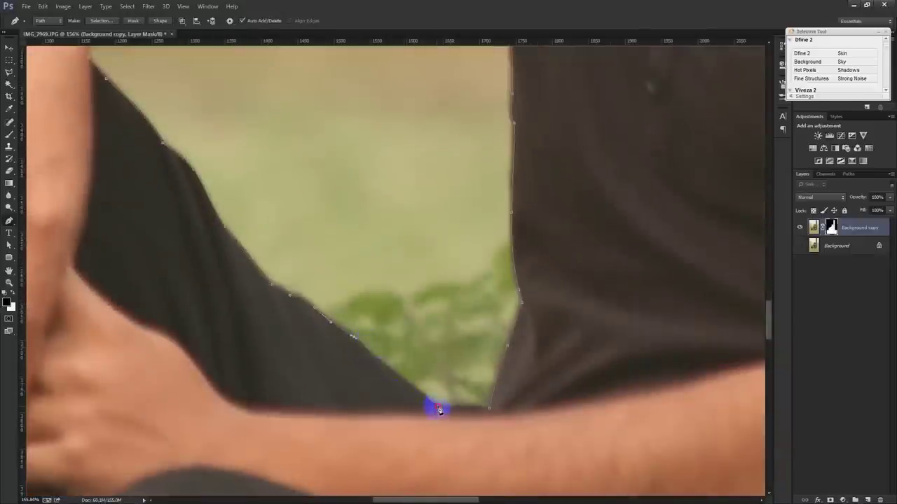
left_click(490, 408)
- Turn the closed path into a selection and mask out the background inside it
key("ctrl+Return")
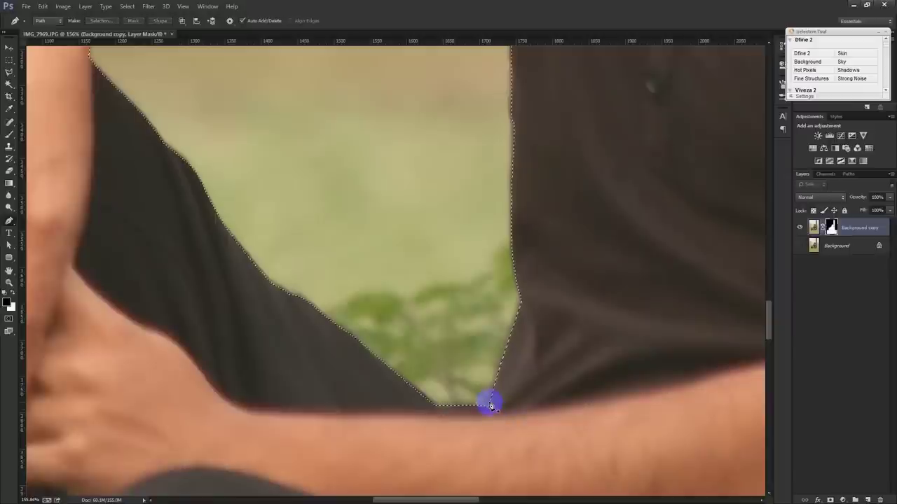
key("Delete")
scroll(488, 401, "down", 3)
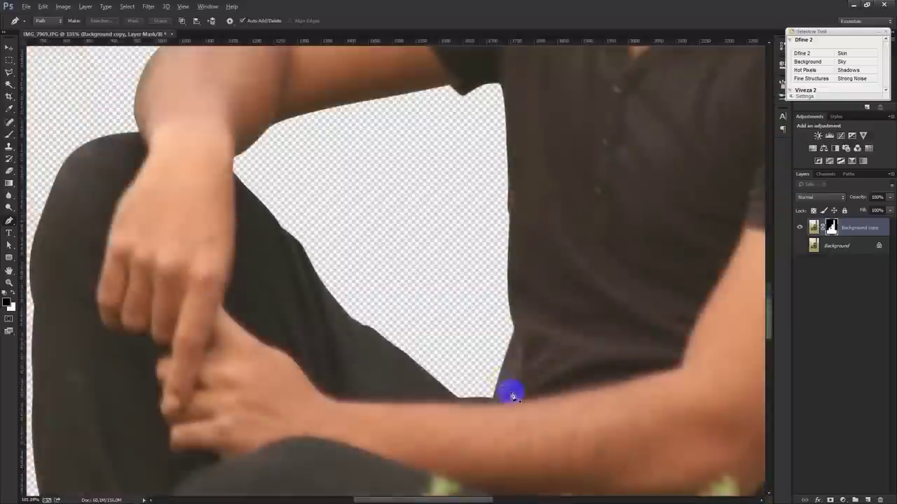
- Open Refine Mask from the Background copy layer mask's context menu
scroll(512, 392, "down", 3)
scroll(512, 392, "down", 2)
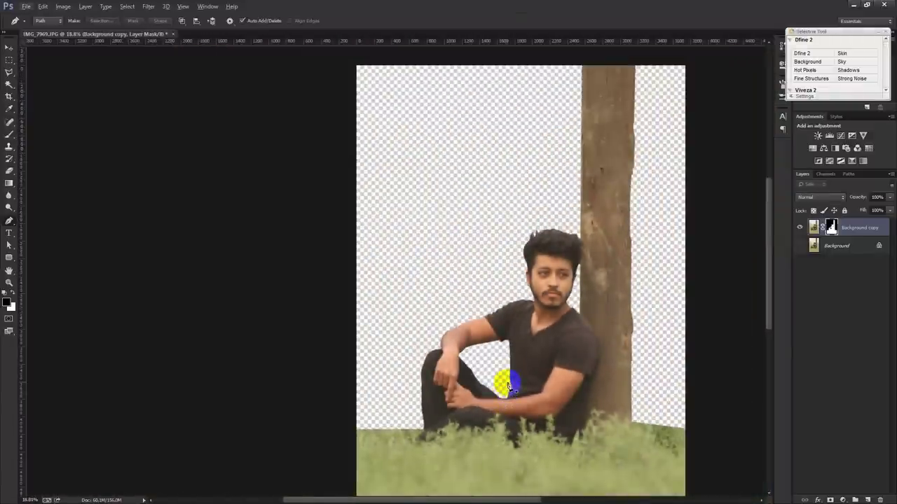
scroll(491, 245, "up", 2)
scroll(604, 252, "up", 2)
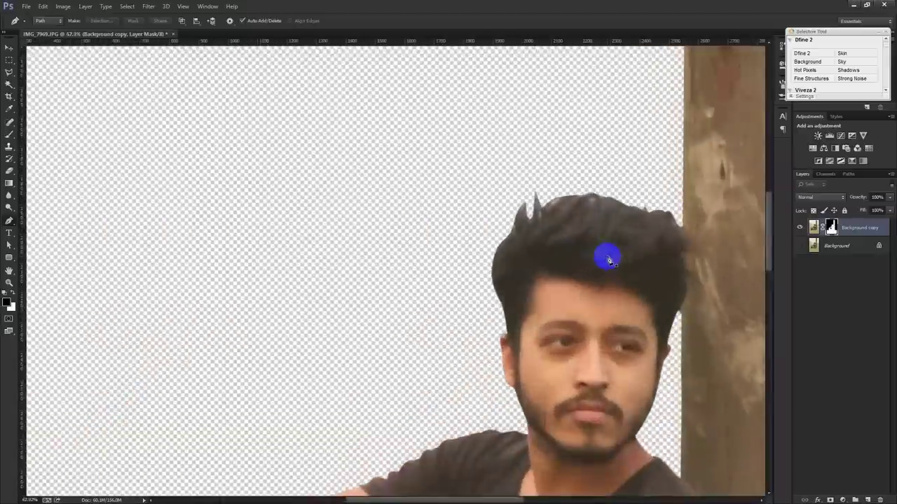
scroll(553, 252, "up", 1)
right_click(830, 227)
left_click(841, 305)
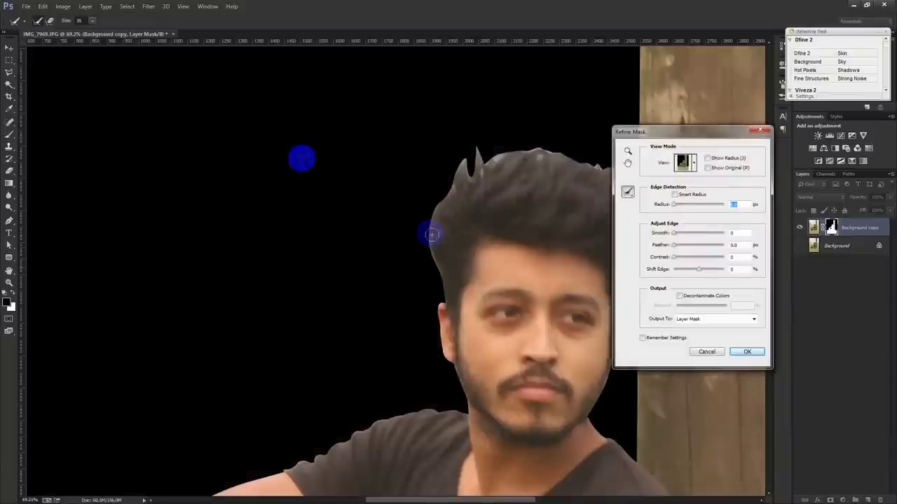
left_click(102, 36)
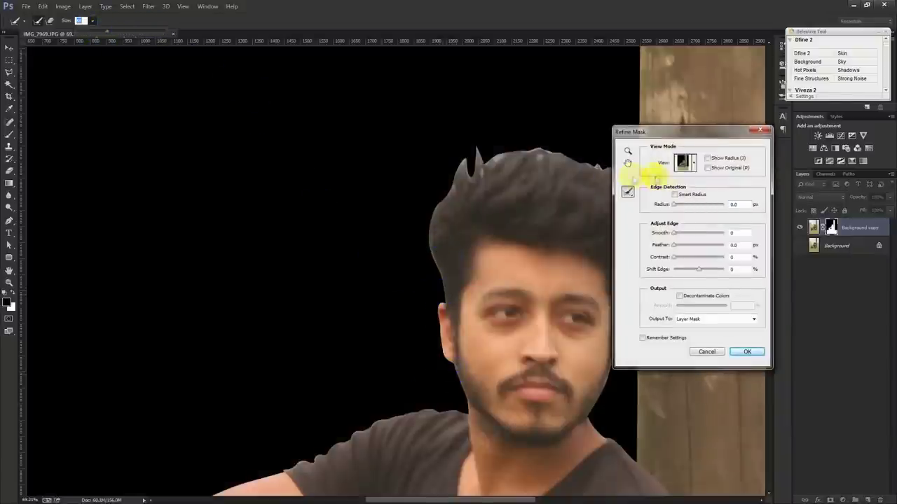
left_click(103, 35)
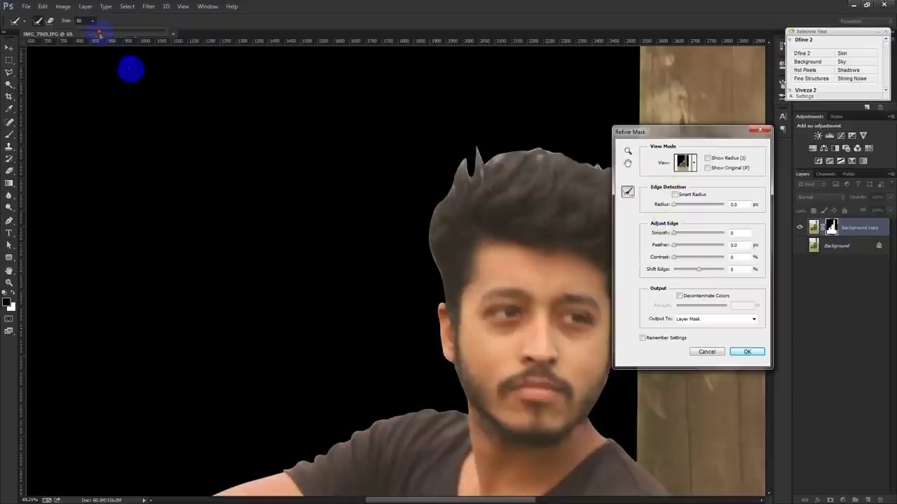
- Paint the refine brush from the ear to the hairline and along the top of the hair
left_click(438, 297)
mouse_move(439, 297)
left_mouse_down()
mouse_move(424, 261)
mouse_move(440, 191)
mouse_move(410, 213)
mouse_move(456, 176)
mouse_move(472, 146)
mouse_move(483, 167)
mouse_move(512, 147)
mouse_move(607, 168)
left_mouse_up()
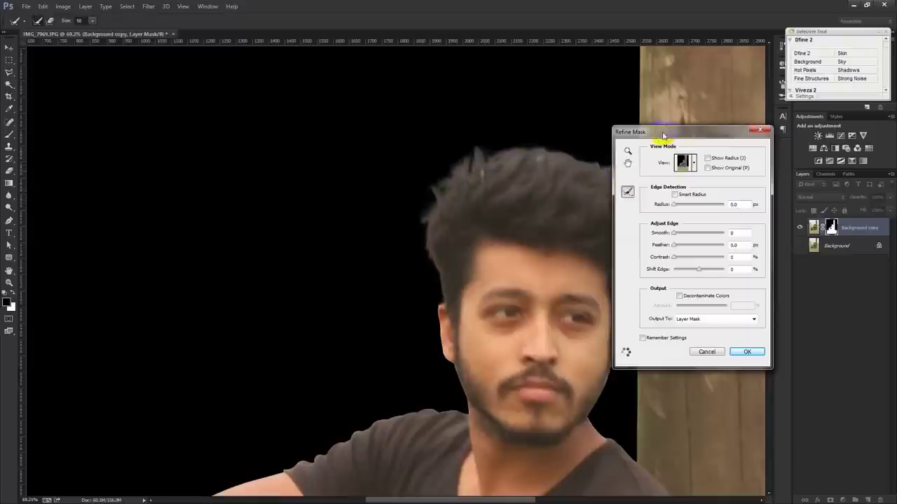
left_click_drag(658, 133, 746, 132)
left_click(472, 171)
mouse_move(600, 164)
left_mouse_down()
mouse_move(630, 181)
mouse_move(616, 164)
mouse_move(626, 277)
mouse_move(596, 387)
mouse_move(530, 371)
mouse_move(460, 376)
mouse_move(449, 340)
mouse_move(467, 371)
mouse_move(456, 351)
left_mouse_up()
scroll(627, 255, "down", 1)
- With a smaller brush, refine the jaw and top of the hair, then apply the mask
key("bracketleft")
key("bracketleft")
key("bracketleft")
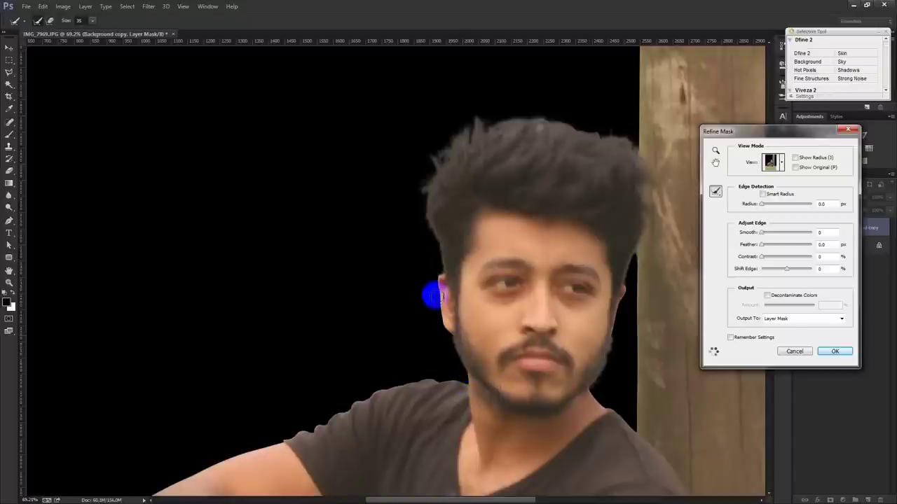
left_click_drag(591, 362, 610, 352)
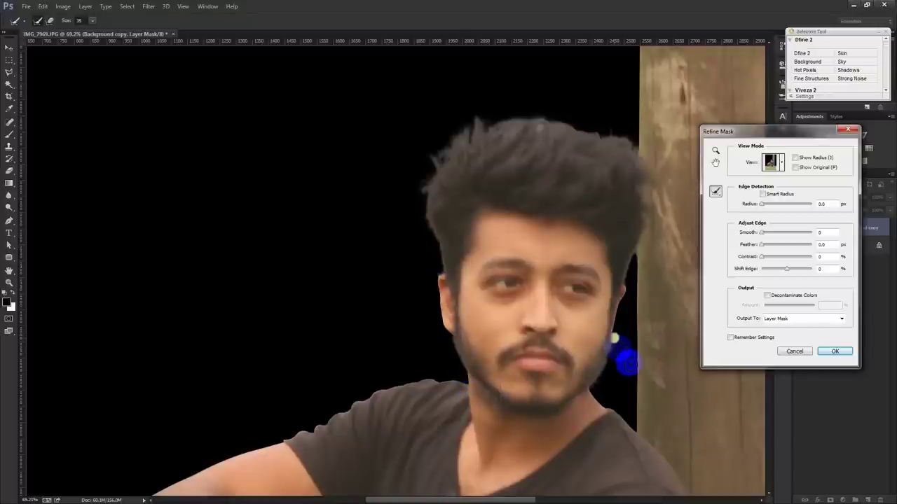
left_click_drag(615, 340, 613, 389)
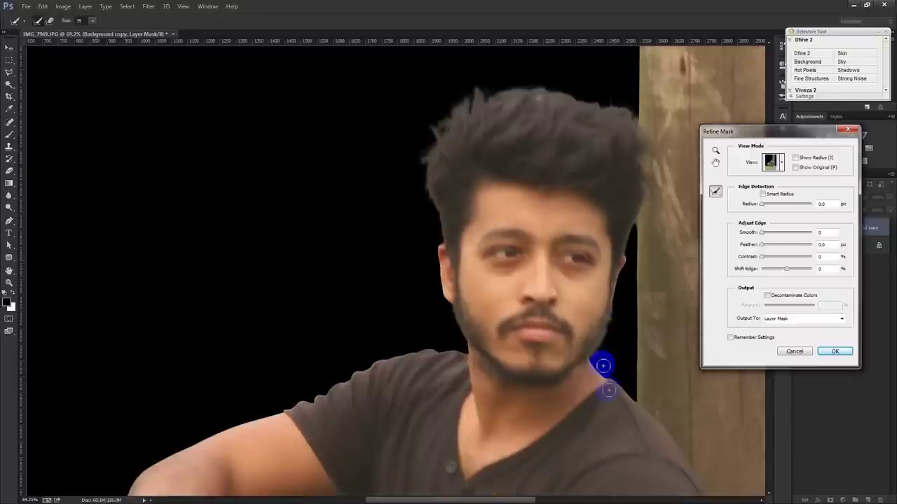
left_click(524, 137)
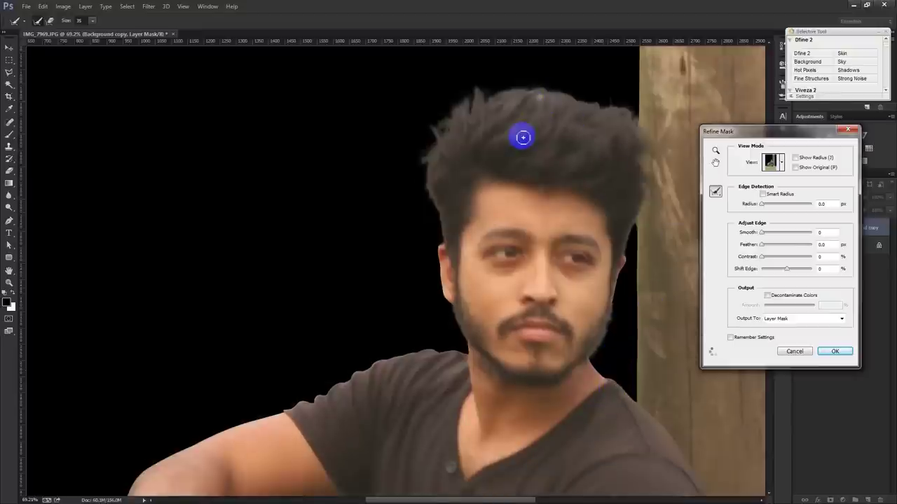
mouse_move(521, 137)
left_mouse_down()
mouse_move(493, 110)
mouse_move(474, 124)
mouse_move(462, 110)
left_mouse_up()
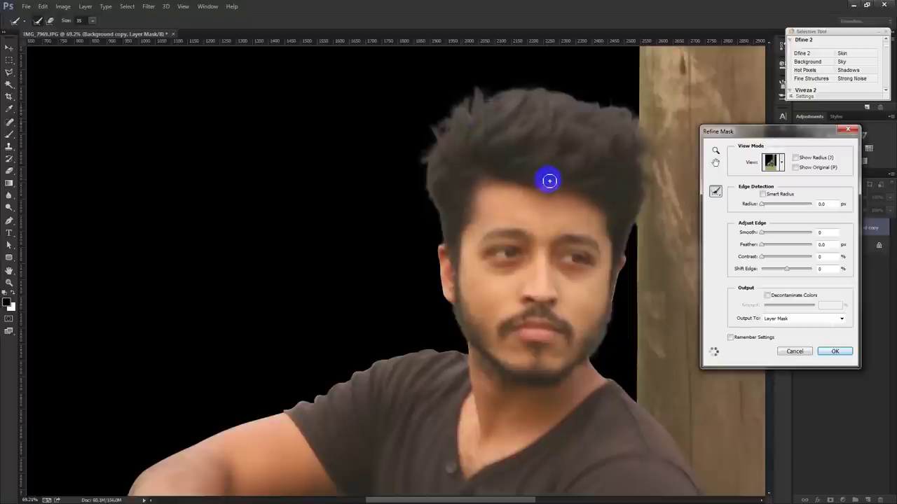
left_click(830, 355)
key("p")
scroll(483, 252, "down", 5)
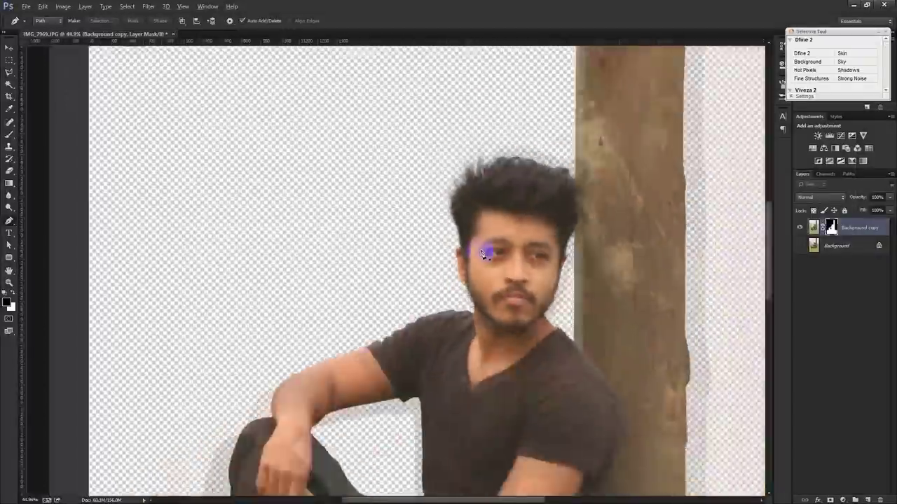
- Hide Background copy, target the Background layer and sample grass with the Clone Stamp
scroll(480, 258, "down", 2)
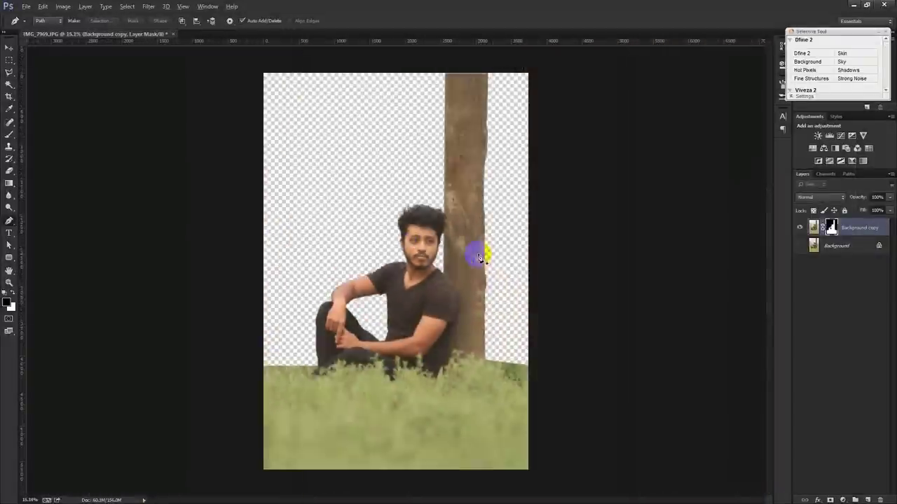
left_click(799, 227)
left_click(799, 245)
left_click(813, 246)
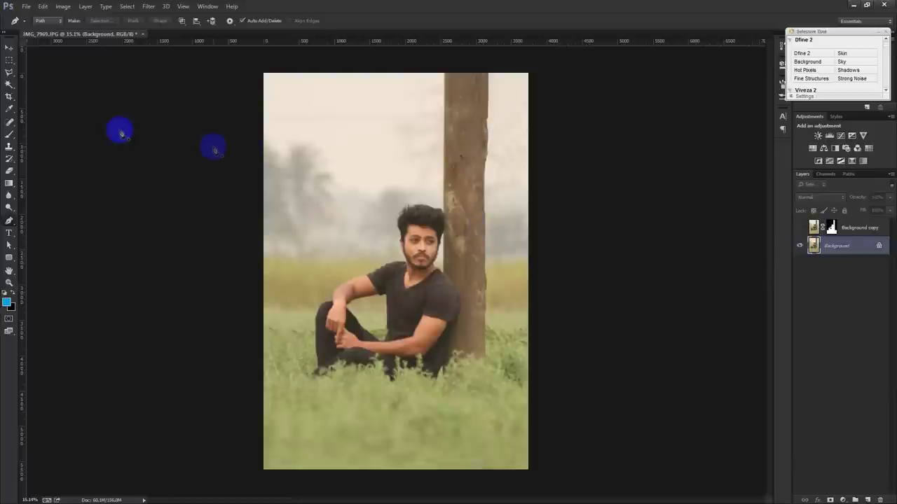
left_click(8, 146)
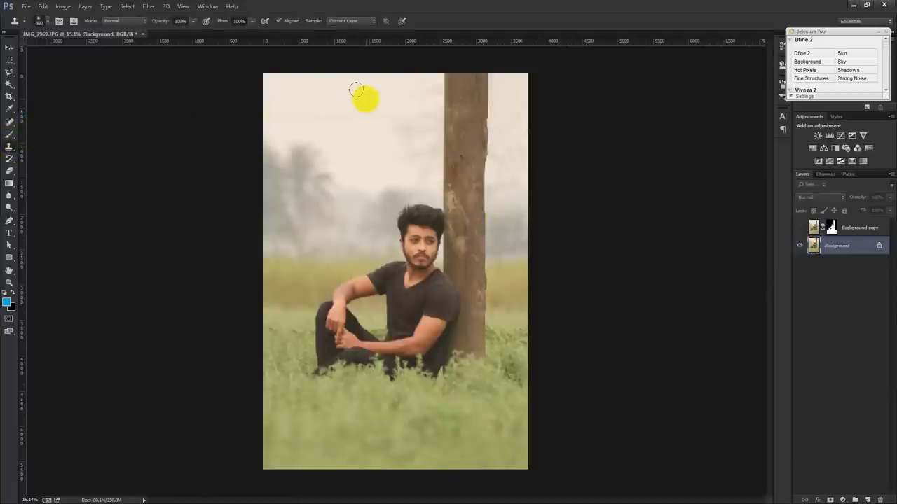
left_click(389, 81, "alt")
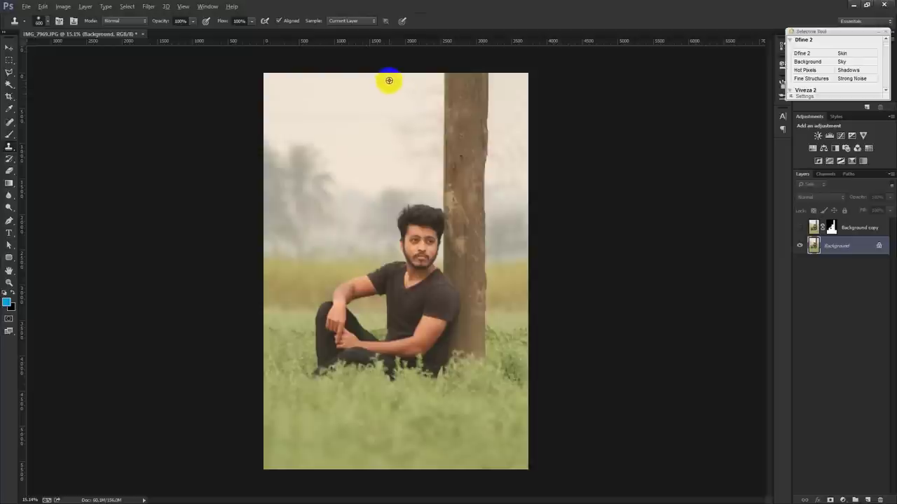
left_click(351, 359)
- Clone grass over the man's legs, lower trunk, forearm and shoulder, undoing the head stroke
left_click_drag(306, 383, 316, 396)
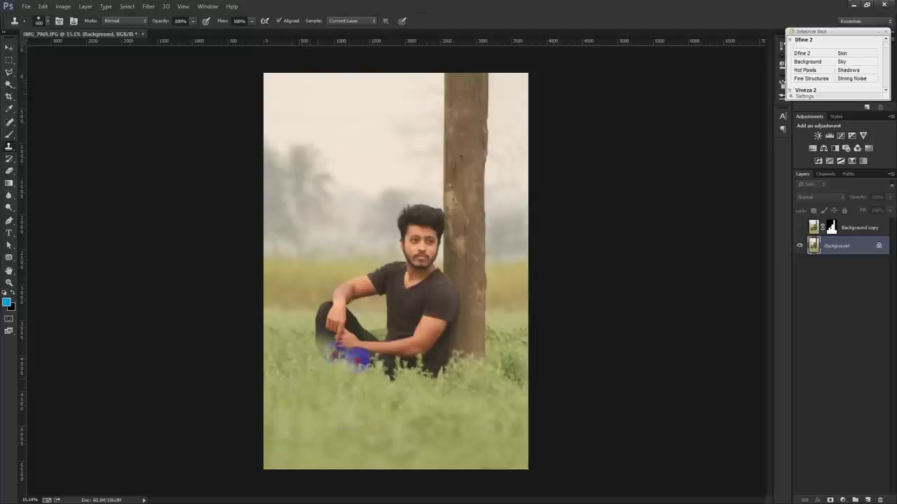
mouse_move(329, 361)
left_mouse_down()
mouse_move(519, 366)
mouse_move(431, 350)
mouse_move(480, 351)
mouse_move(489, 367)
left_mouse_up()
left_click(512, 375)
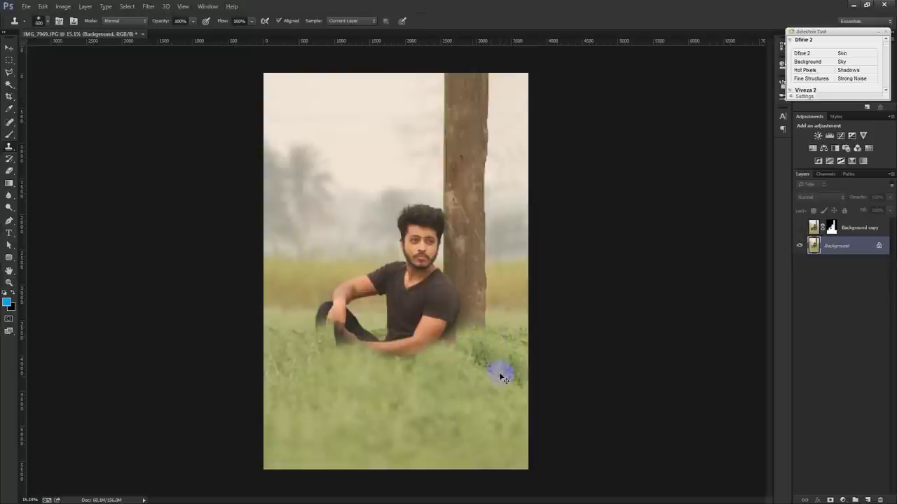
mouse_move(503, 345)
left_mouse_down()
mouse_move(470, 309)
mouse_move(411, 351)
mouse_move(329, 336)
mouse_move(343, 312)
mouse_move(371, 343)
left_mouse_up()
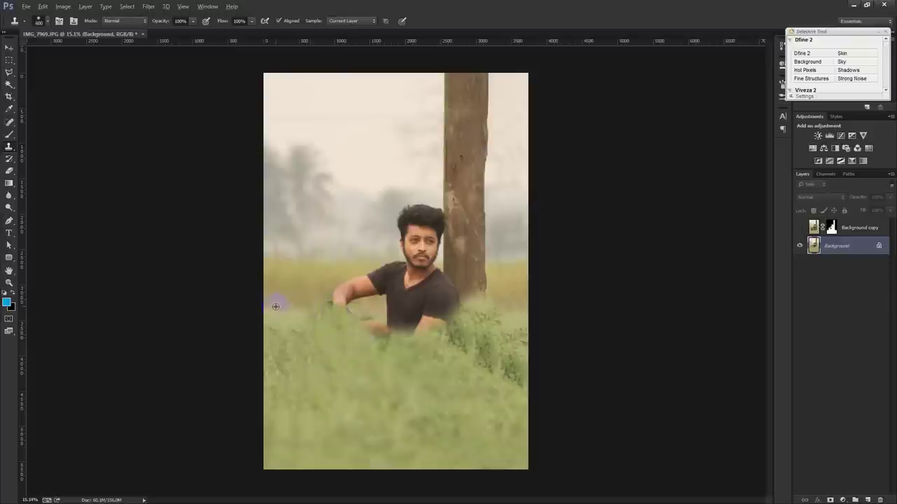
mouse_move(313, 309)
left_mouse_down()
mouse_move(350, 310)
mouse_move(353, 329)
mouse_move(358, 293)
mouse_move(380, 297)
mouse_move(382, 320)
mouse_move(417, 322)
mouse_move(448, 308)
mouse_move(427, 309)
left_mouse_up()
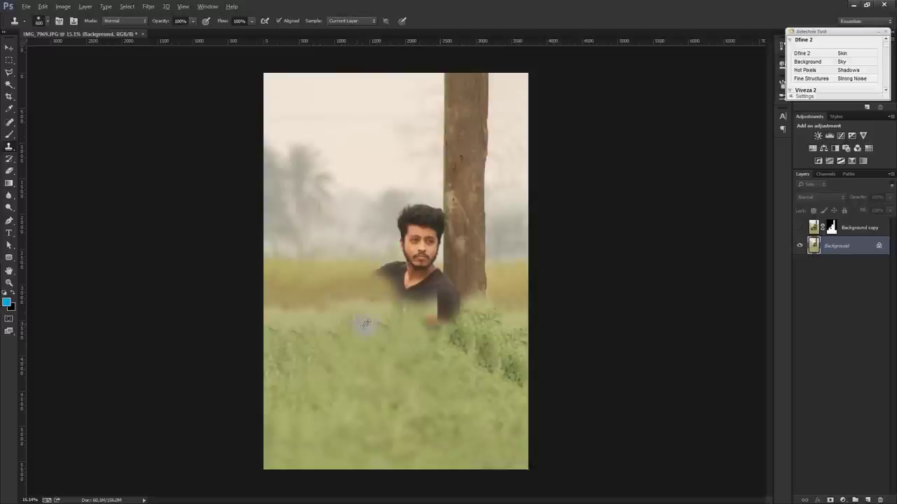
mouse_move(346, 284)
left_mouse_down()
mouse_move(380, 272)
mouse_move(428, 290)
mouse_move(441, 323)
mouse_move(448, 310)
left_mouse_up()
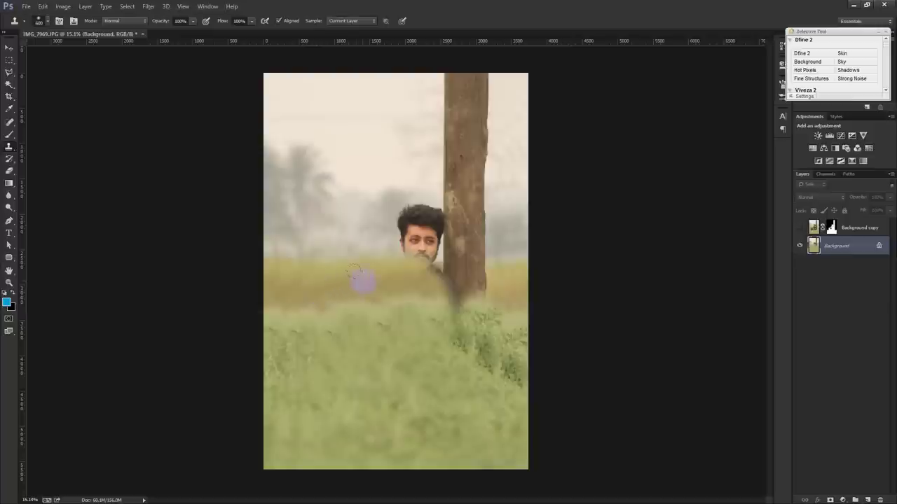
mouse_move(377, 244)
left_mouse_down()
mouse_move(406, 246)
mouse_move(410, 234)
mouse_move(402, 232)
mouse_move(423, 222)
left_mouse_up()
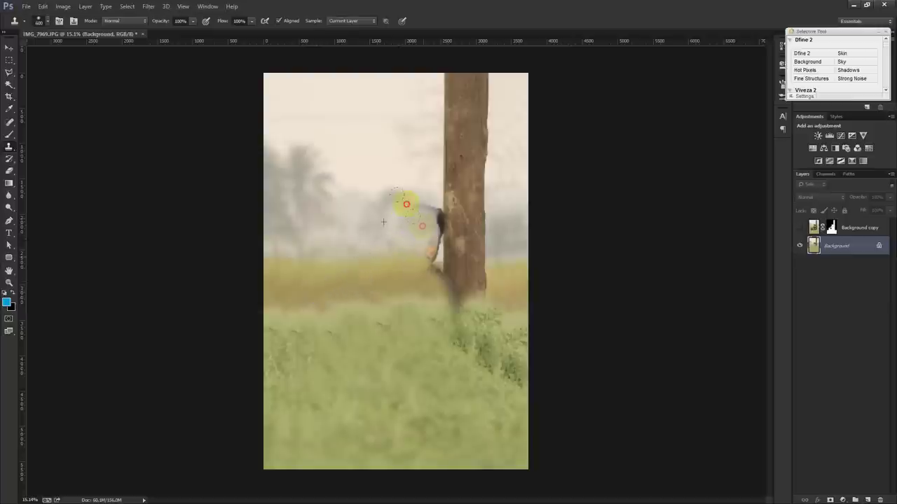
key("ctrl+alt+z")
key("ctrl+alt+z")
key("ctrl+alt+z")
- Resample and clone misty sky over the man's face, body and upper tree trunk
left_click(363, 282, "alt")
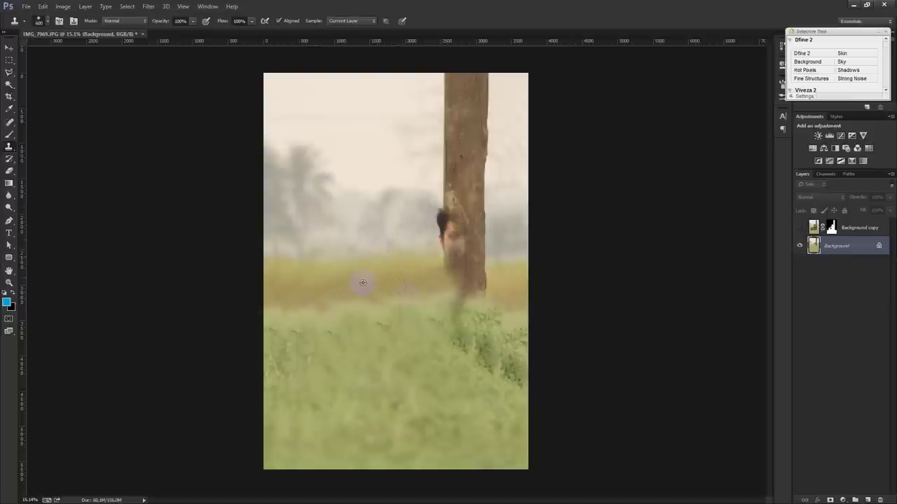
left_click_drag(424, 245, 393, 243)
mouse_move(443, 216)
left_mouse_down()
mouse_move(457, 260)
mouse_move(457, 313)
left_mouse_up()
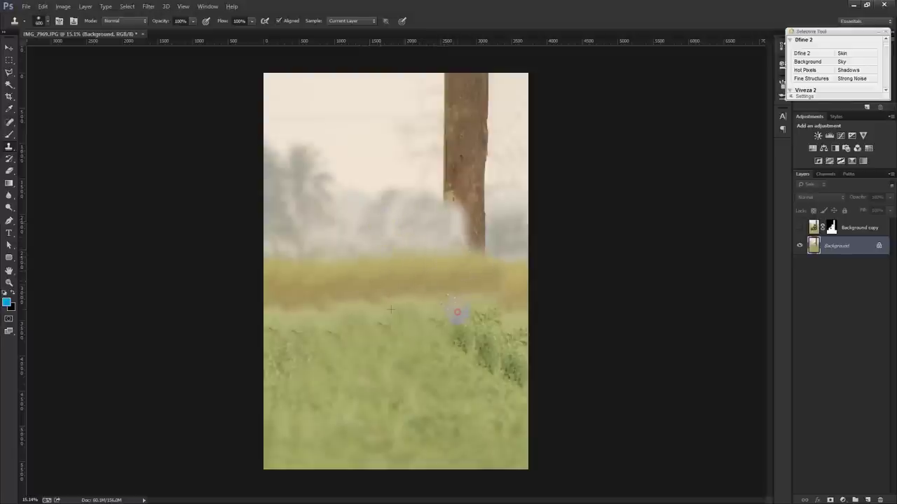
mouse_move(475, 262)
left_mouse_down()
mouse_move(478, 247)
mouse_move(444, 187)
mouse_move(436, 148)
mouse_move(456, 65)
left_mouse_up()
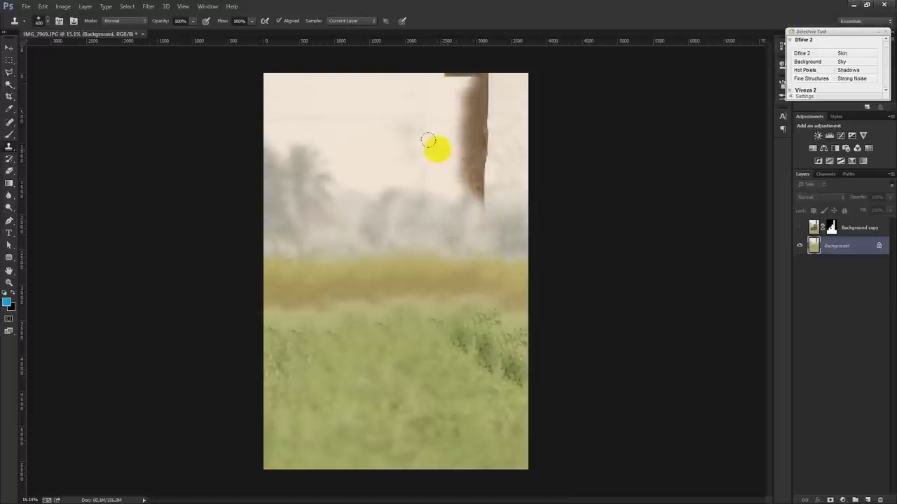
mouse_move(461, 186)
left_mouse_down()
mouse_move(480, 208)
mouse_move(481, 134)
mouse_move(453, 133)
left_mouse_up()
mouse_move(425, 84)
left_mouse_down()
mouse_move(459, 67)
mouse_move(491, 88)
mouse_move(444, 76)
mouse_move(455, 126)
left_mouse_up()
left_click(465, 112, "alt")
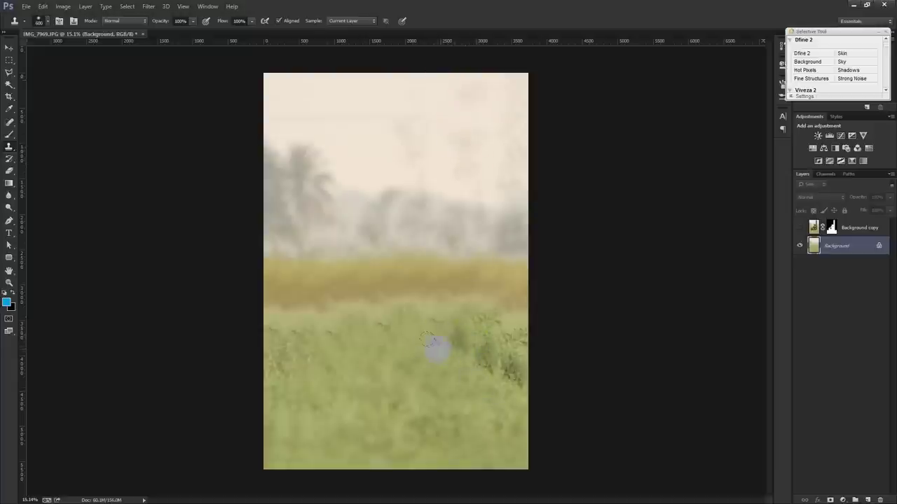
- Blend cloned grass across the lower field and show Background copy again
left_click(362, 351)
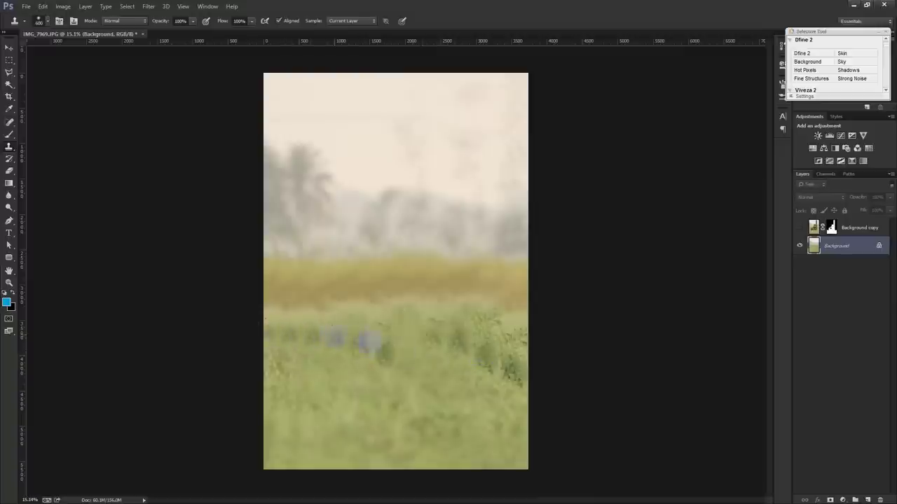
left_click_drag(377, 317, 437, 316)
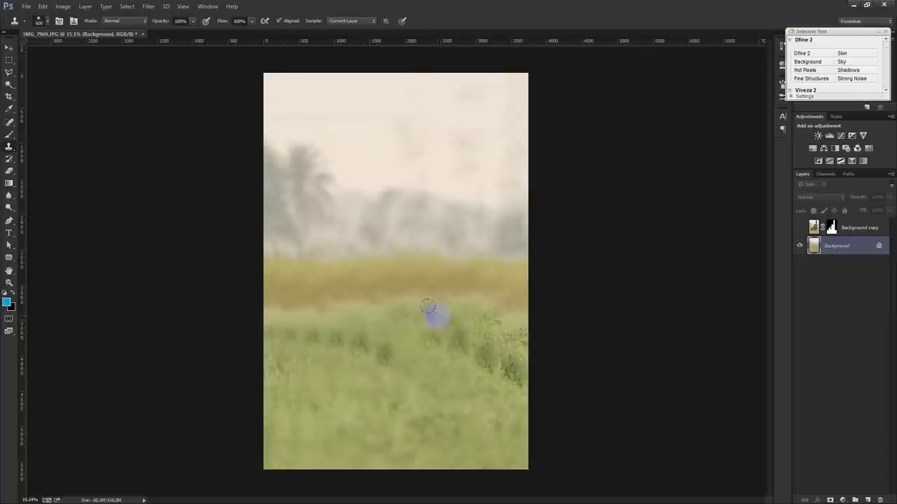
left_click(799, 227)
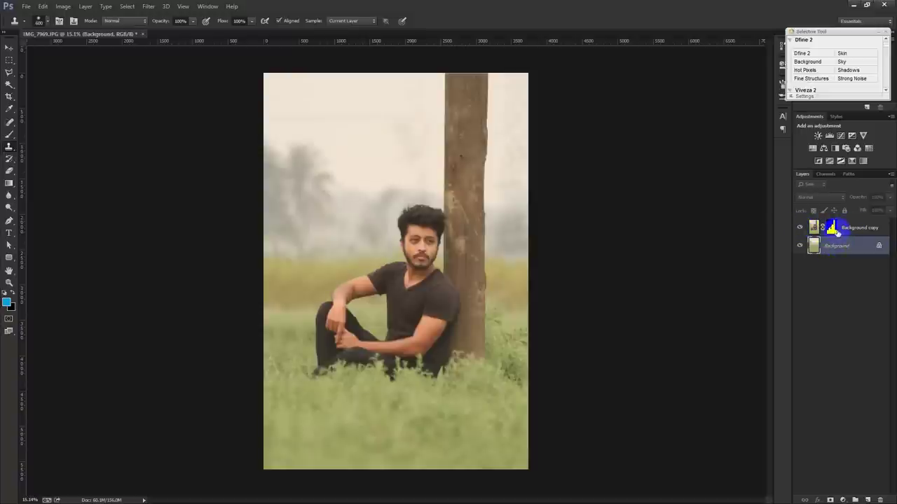
- Apply a Gaussian Blur with an increased radius to the Background layer
scroll(320, 357, "up", 3)
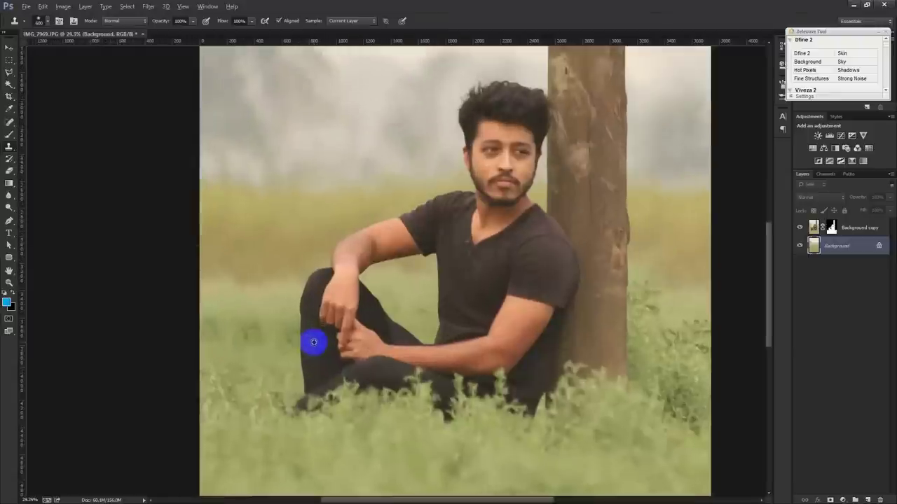
scroll(729, 298, "down", 2)
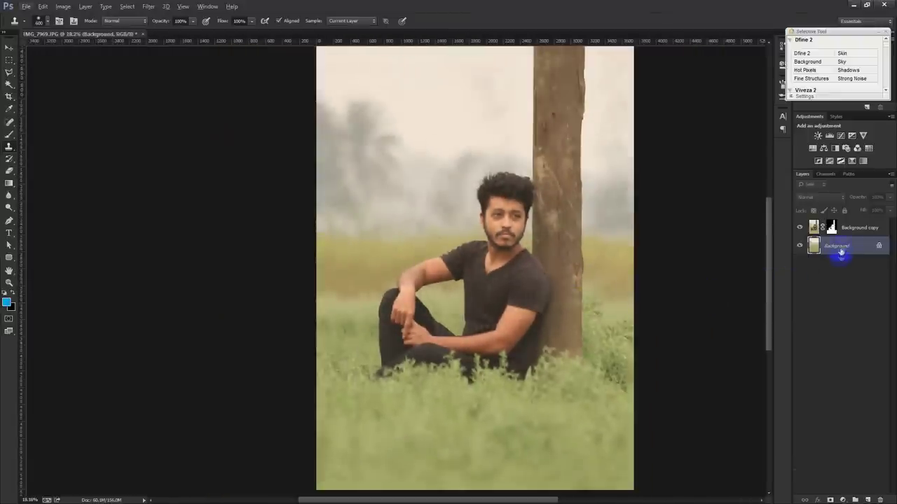
left_click(148, 6)
mouse_move(168, 113)
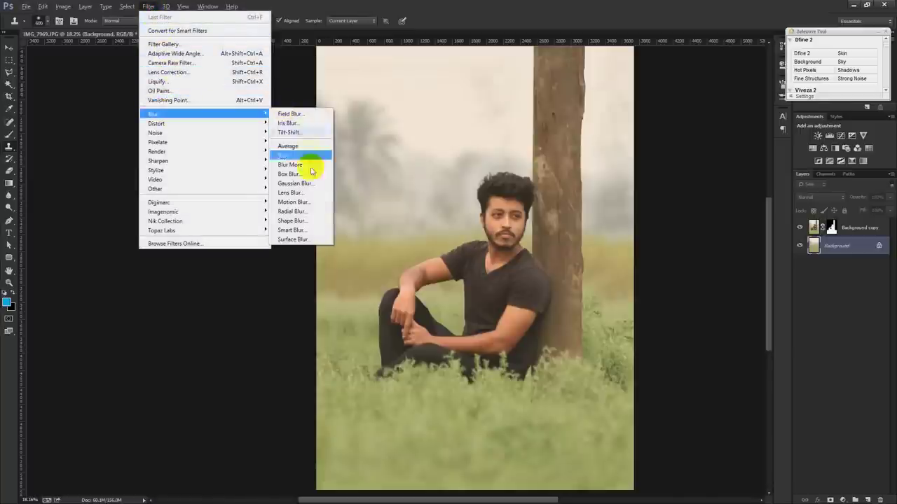
left_click(311, 185)
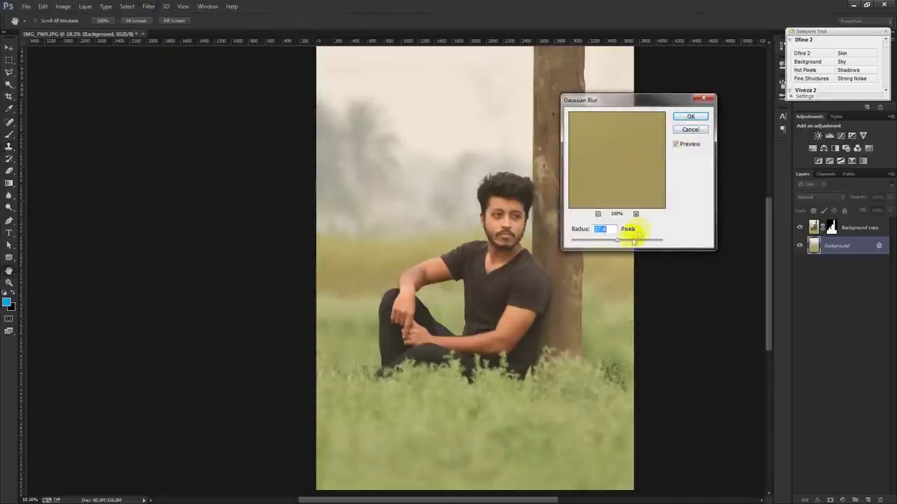
left_click_drag(620, 241, 632, 243)
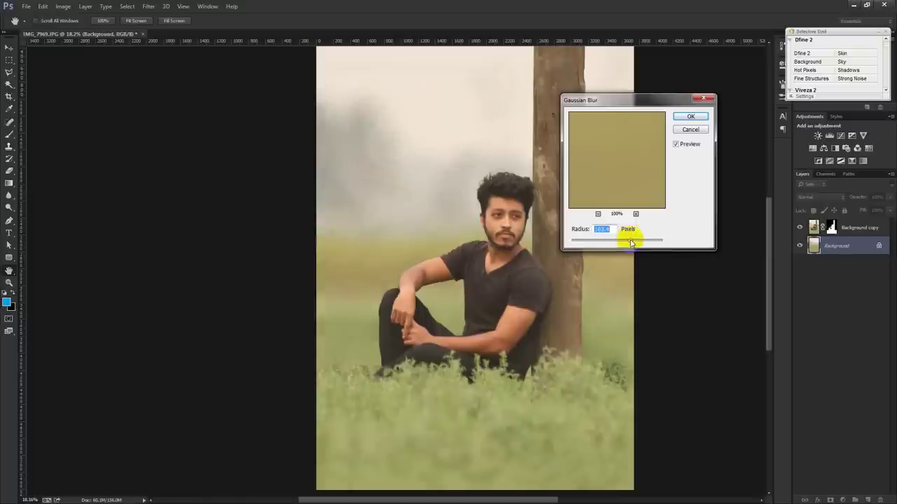
left_click(683, 115)
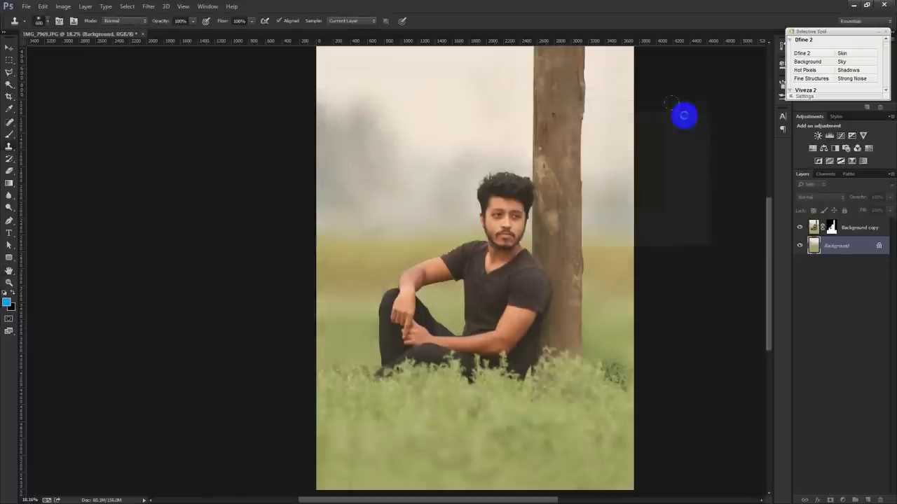
- Switch to the Move tool and target the Background copy layer's mask
left_click(9, 49)
scroll(469, 323, "up", 1)
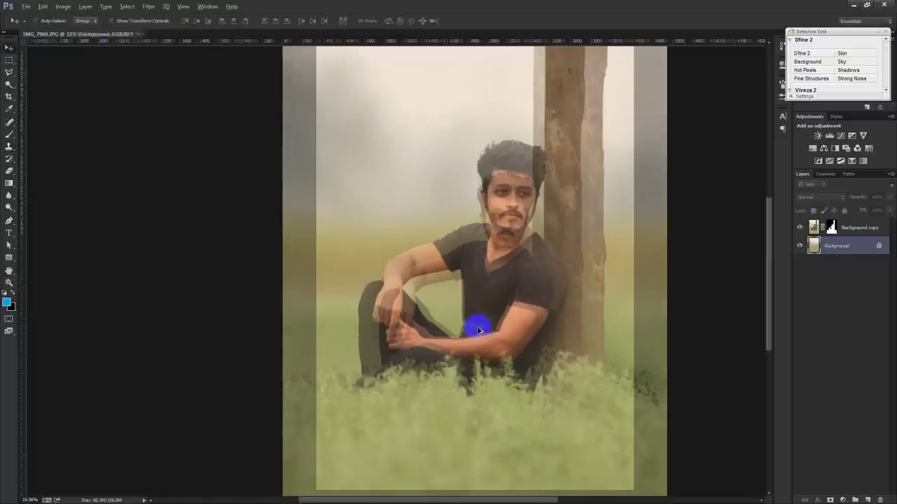
left_click(847, 230)
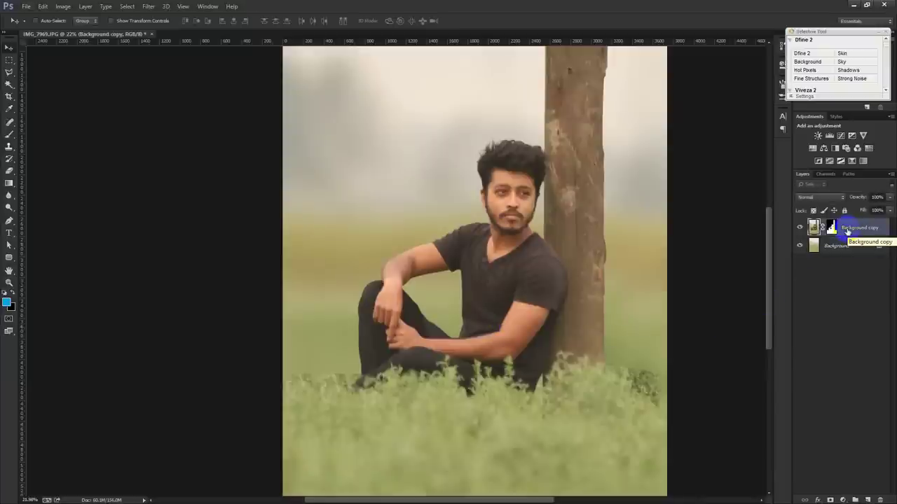
left_click(830, 227)
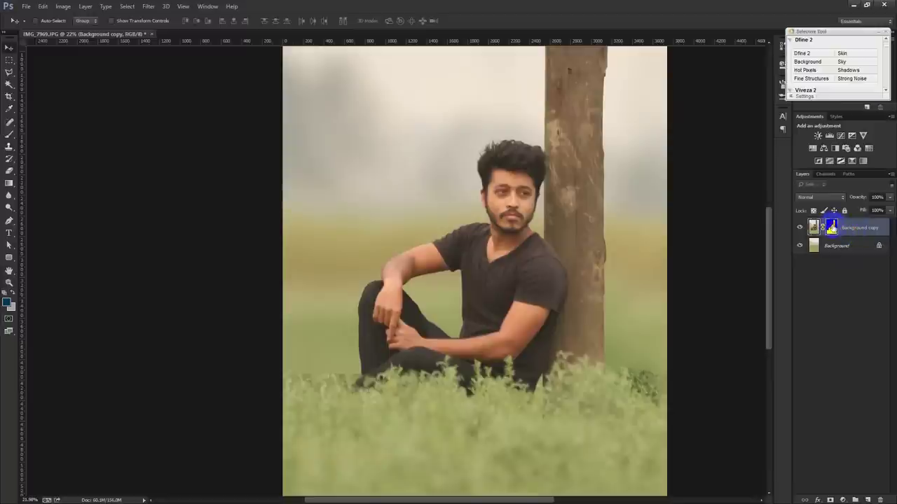
- Paint black on the Background copy mask over the foreground grass and fit the photo to the window
scroll(100, 316, "up", 2)
left_click(9, 133)
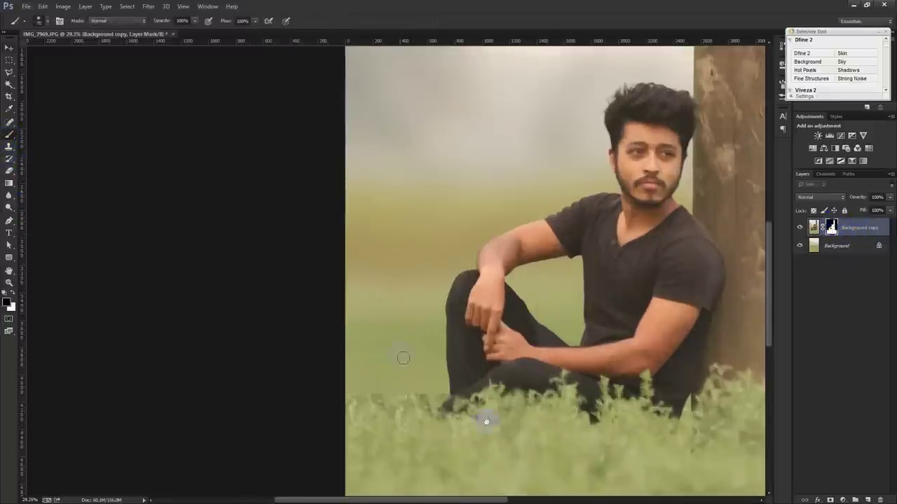
scroll(400, 356, "up", 1)
left_click_drag(560, 315, 508, 322)
scroll(508, 322, "up", 1)
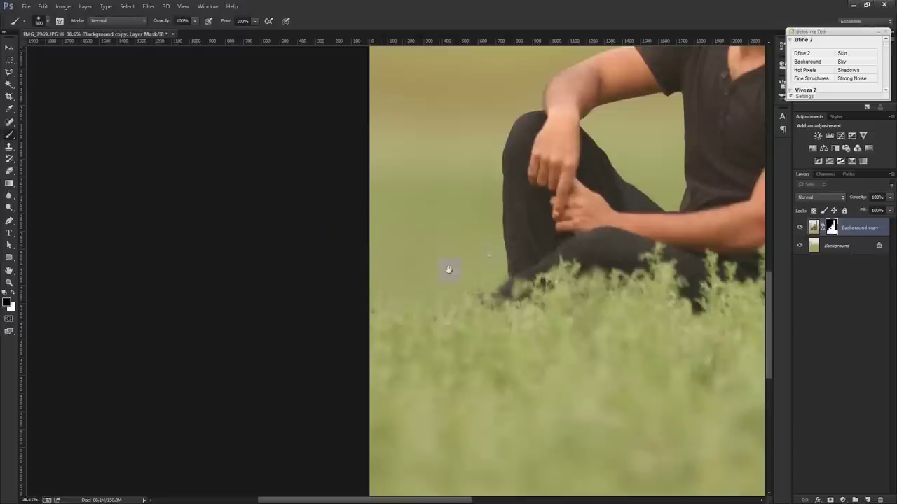
left_click_drag(449, 270, 87, 264)
left_click_drag(619, 241, 627, 263)
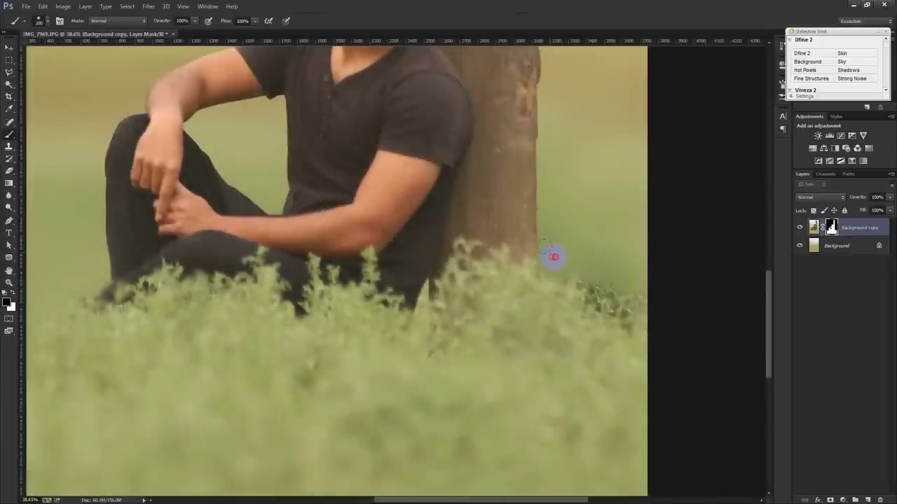
key("ctrl+0")
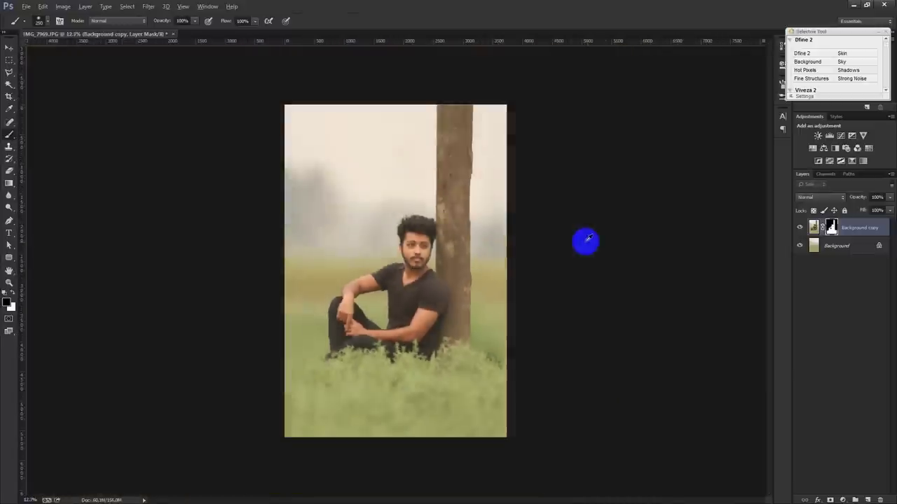
scroll(543, 324, "up", 1)
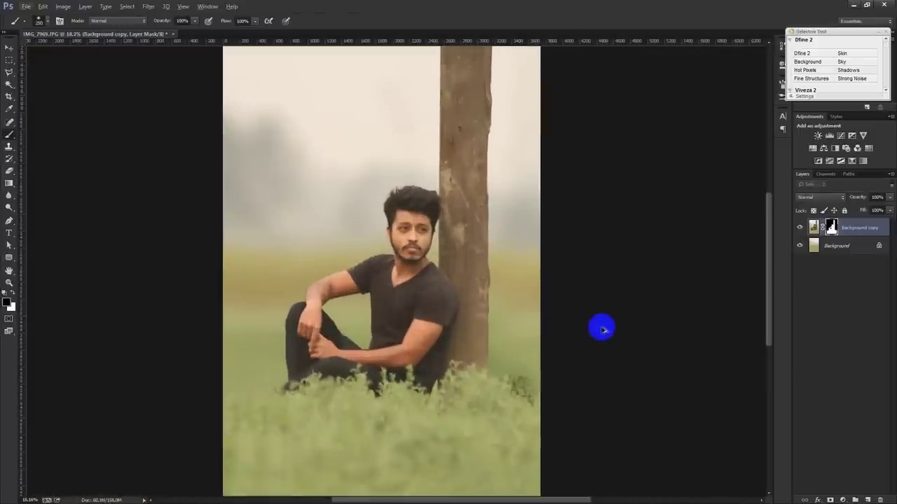
- Paint white on the mask to restore sharp grass along the grass line, then switch to Move
key("alt+bracketleft")
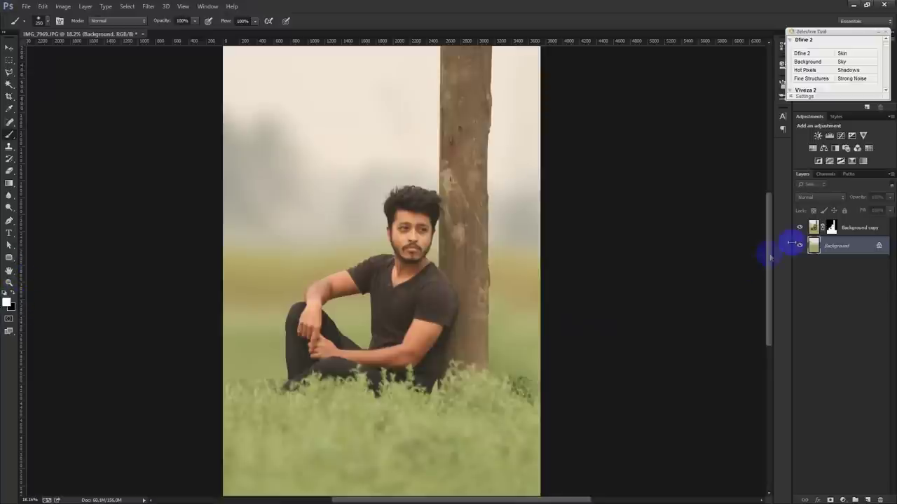
left_click(831, 227)
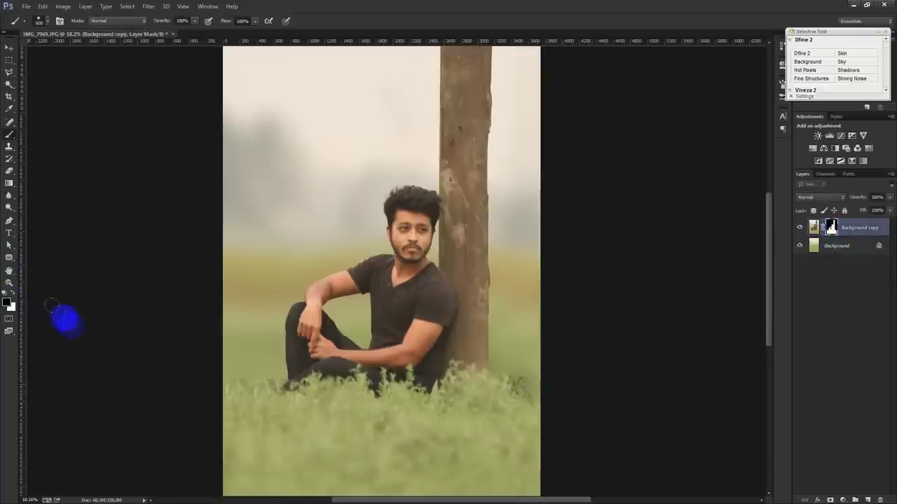
left_click(15, 296)
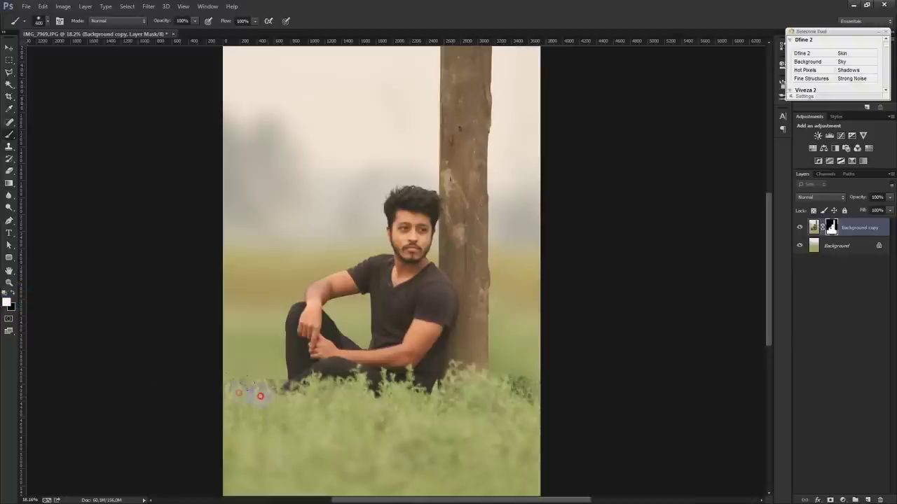
left_click_drag(253, 392, 582, 392)
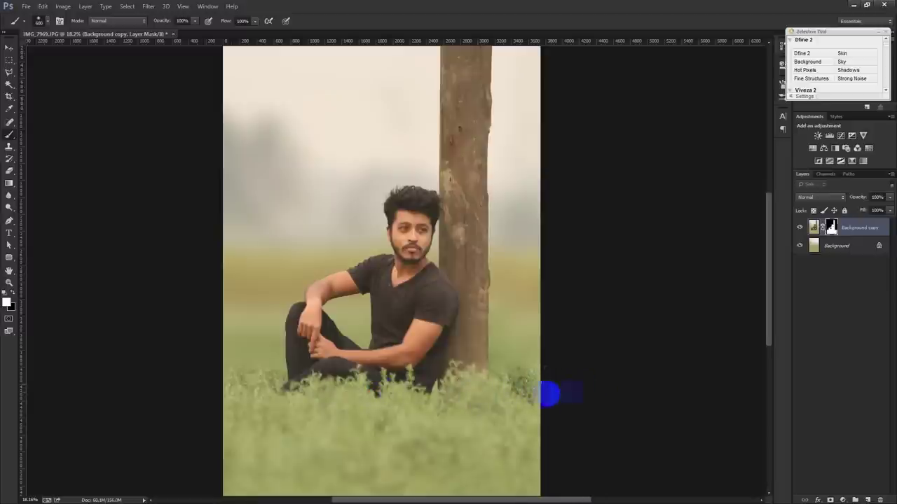
scroll(266, 431, "up", 1)
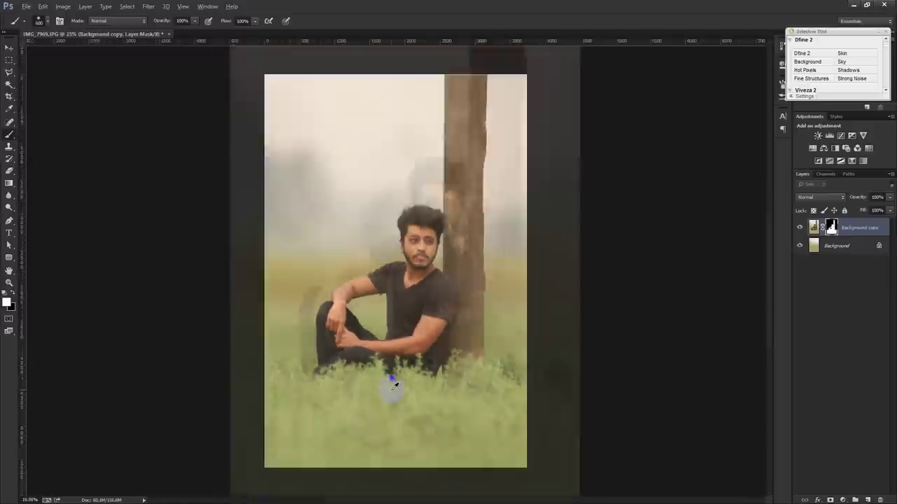
scroll(394, 381, "down", 3)
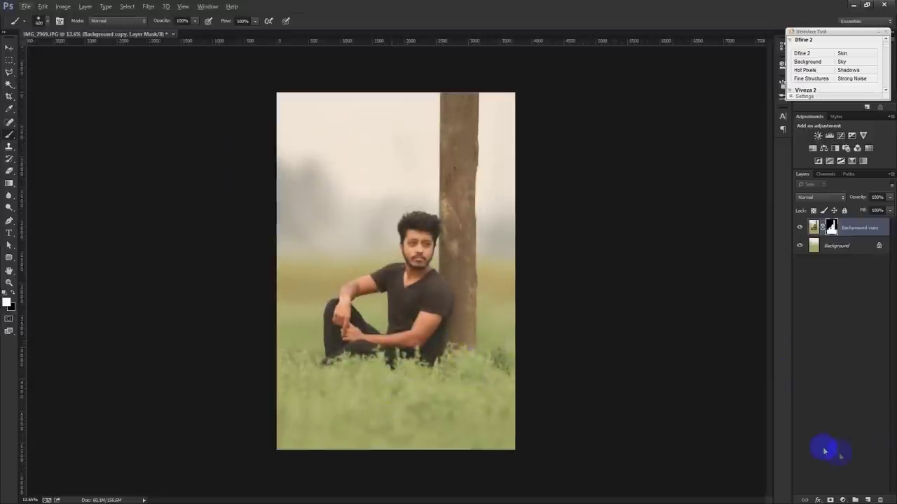
key("v")
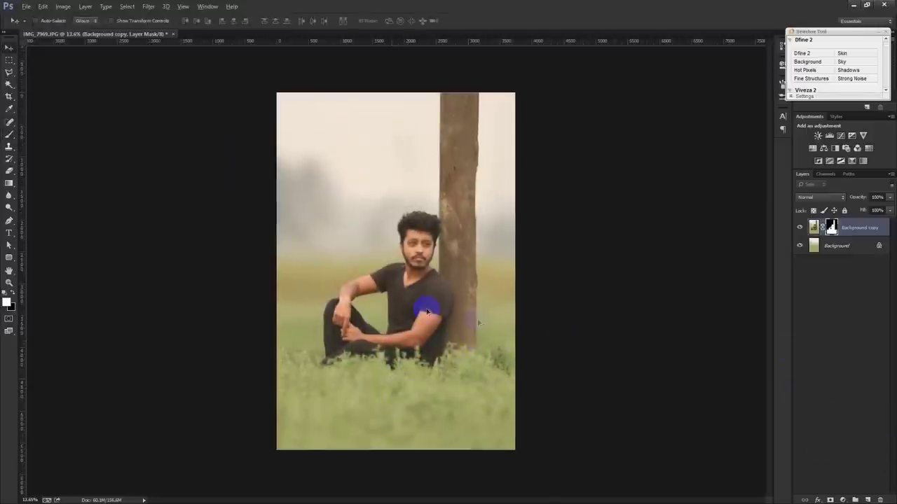
scroll(426, 310, "up", 3)
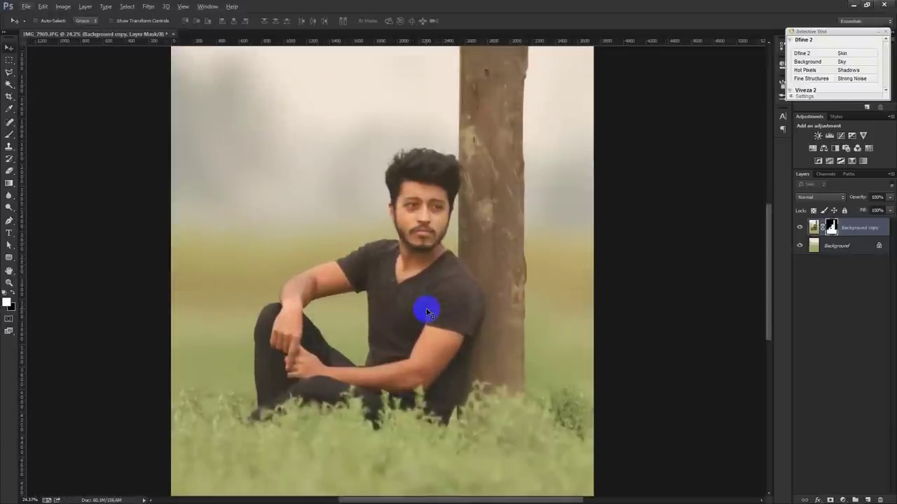
scroll(428, 313, "down", 1)
scroll(441, 310, "down", 1)
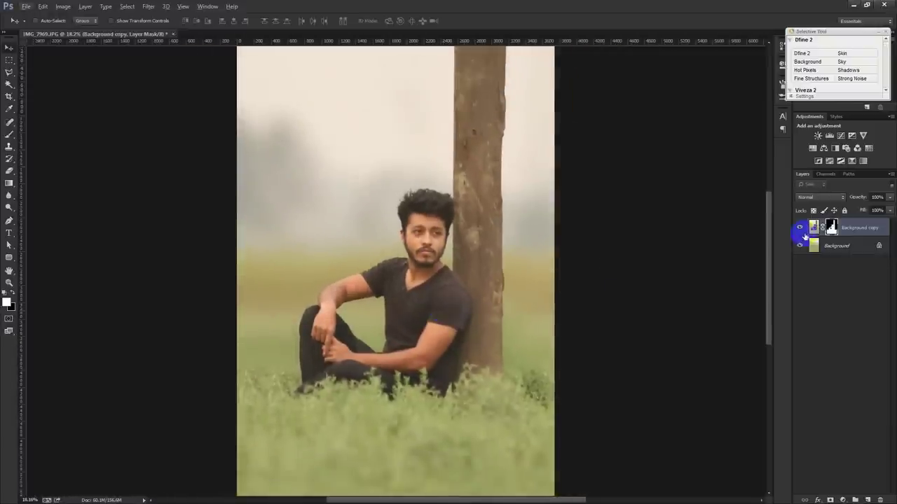
- Paint black at 28% brush opacity along the mask's lower left edge, then reset to white
left_click(9, 134)
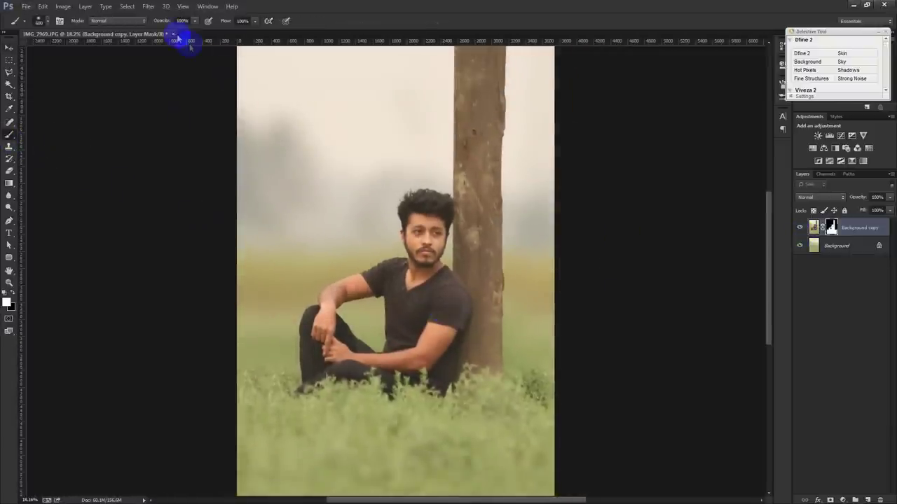
left_click_drag(158, 21, 126, 27)
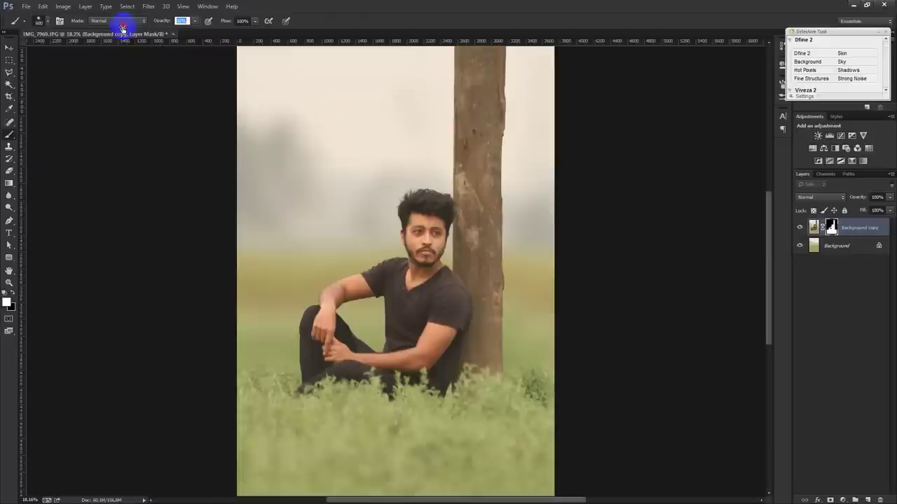
left_click(11, 292)
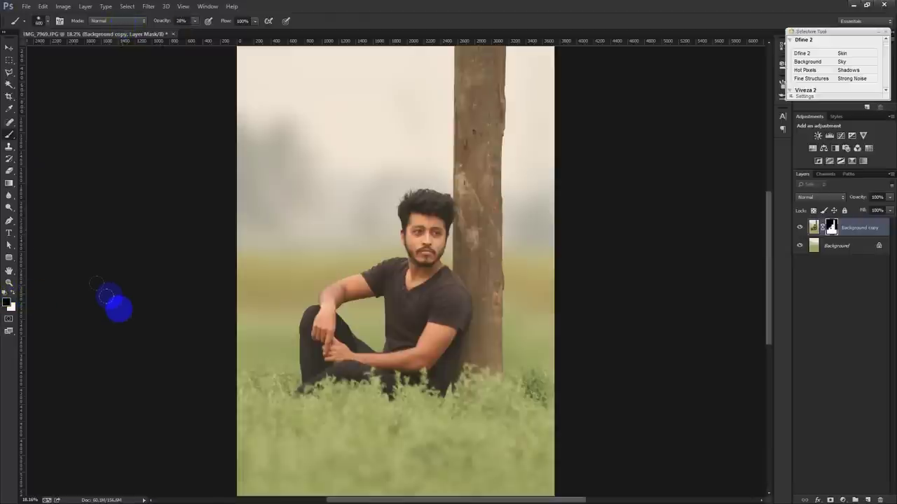
left_click(230, 328)
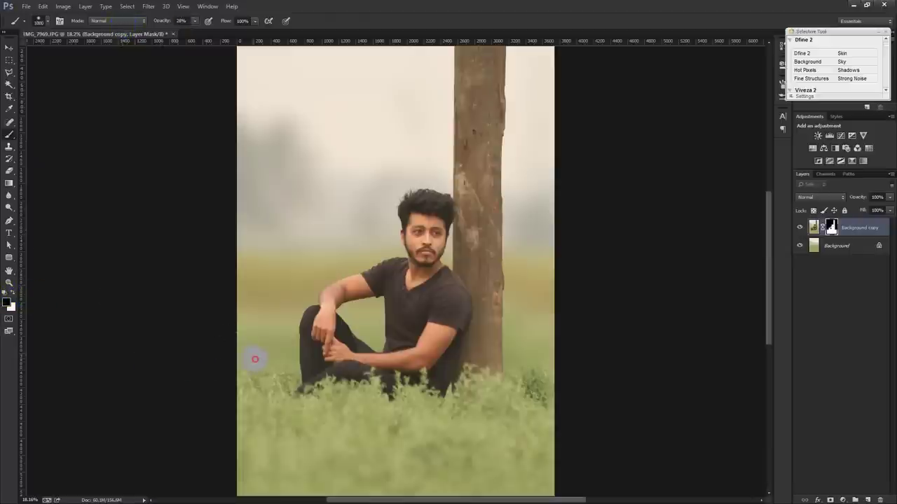
left_click_drag(254, 367, 255, 374)
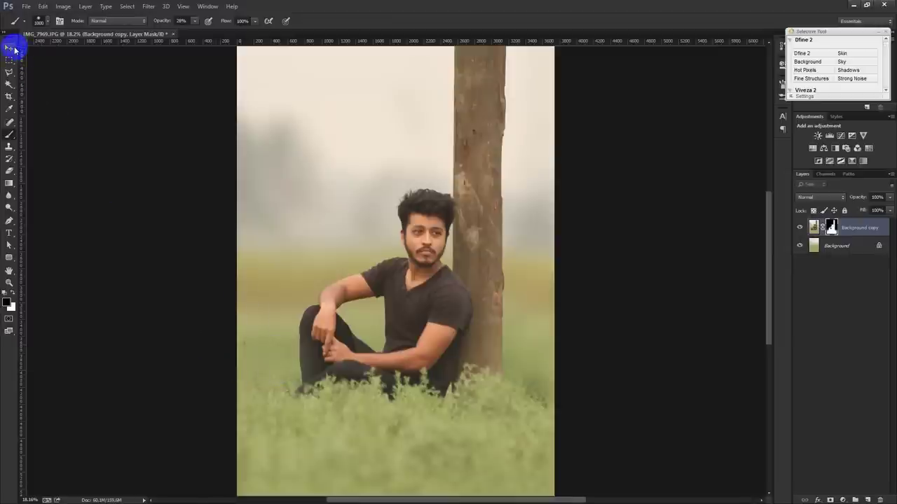
left_click(13, 293)
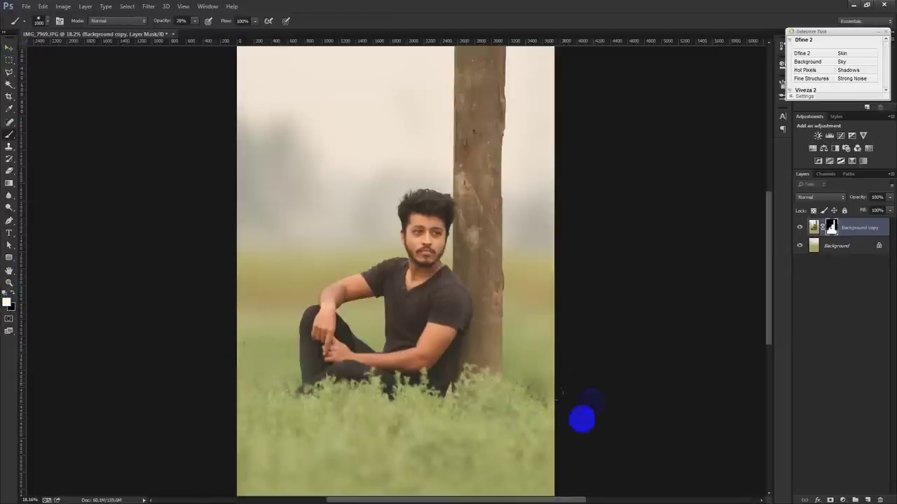
- Switch to the Move tool and add a new empty Layer 1 above Background copy
left_click(12, 49)
scroll(465, 242, "down", 3)
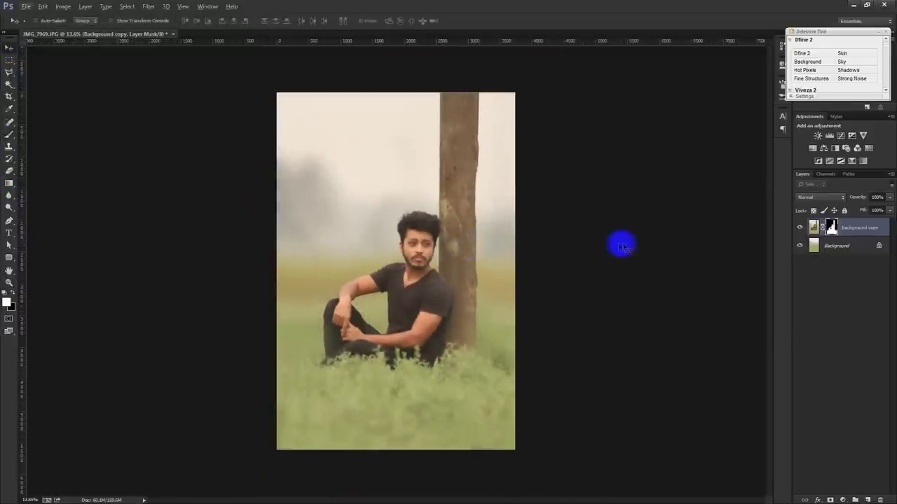
scroll(560, 247, "up", 1)
scroll(560, 247, "up", 1)
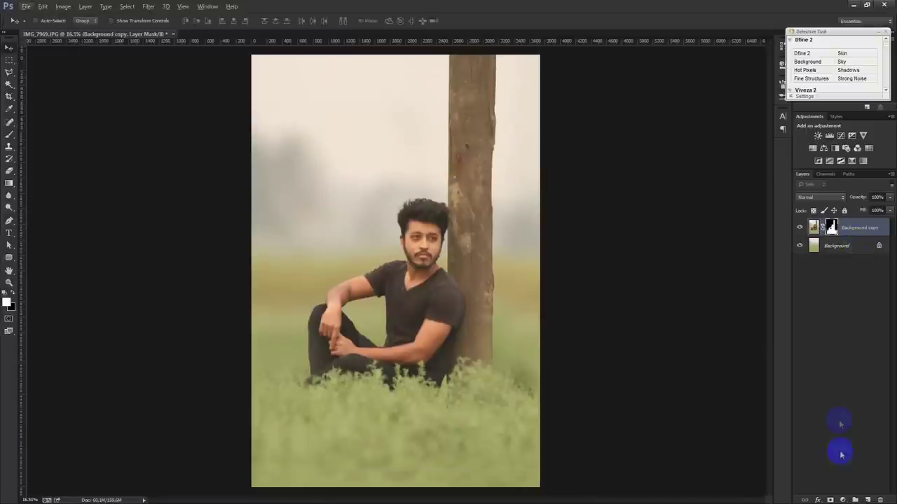
left_click(867, 500)
- Try painting white on Layer 1 with the Brush and dismiss the not-enough-memory errors
left_click(10, 123)
left_click(13, 137)
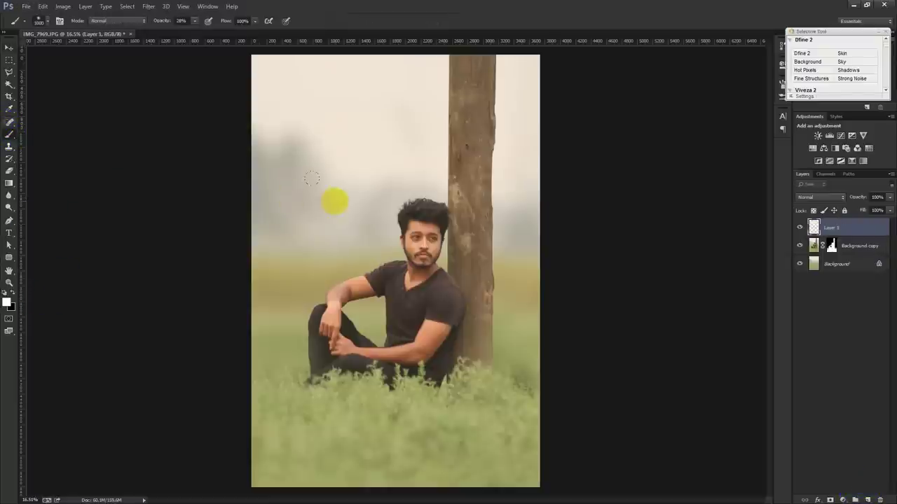
left_click(373, 169)
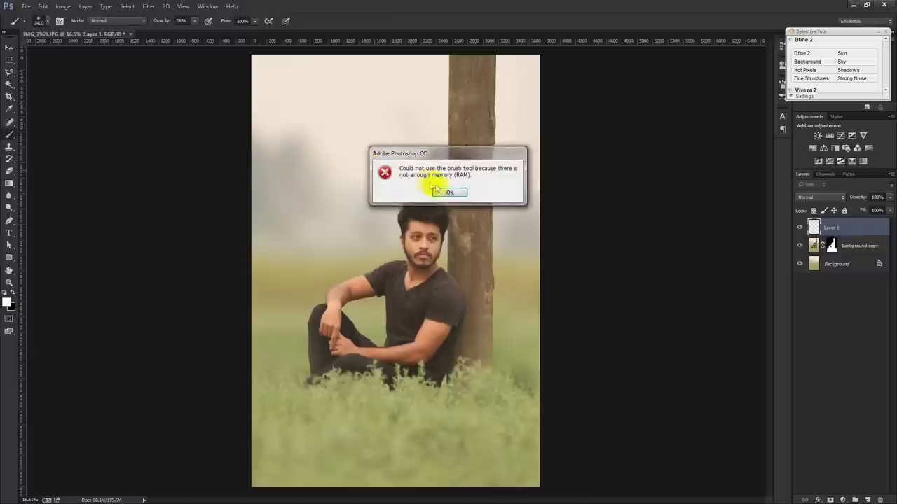
left_click(441, 192)
left_click(380, 192)
- Save the document as IMG_7969.psd on the Desktop in Photoshop format
left_click(442, 191)
key("ctrl+shift+s")
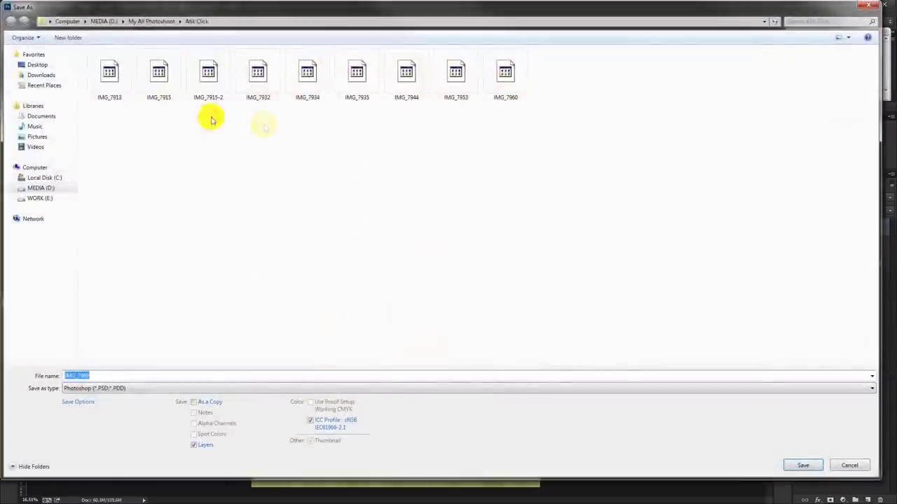
left_click(42, 65)
left_click(803, 465)
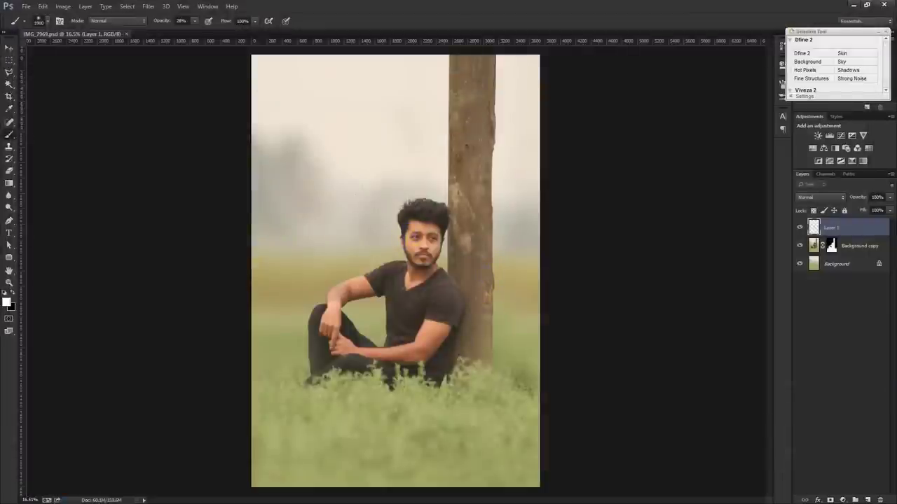
- Try painting on Layer 1 again and dismiss the memory error
left_click(411, 210)
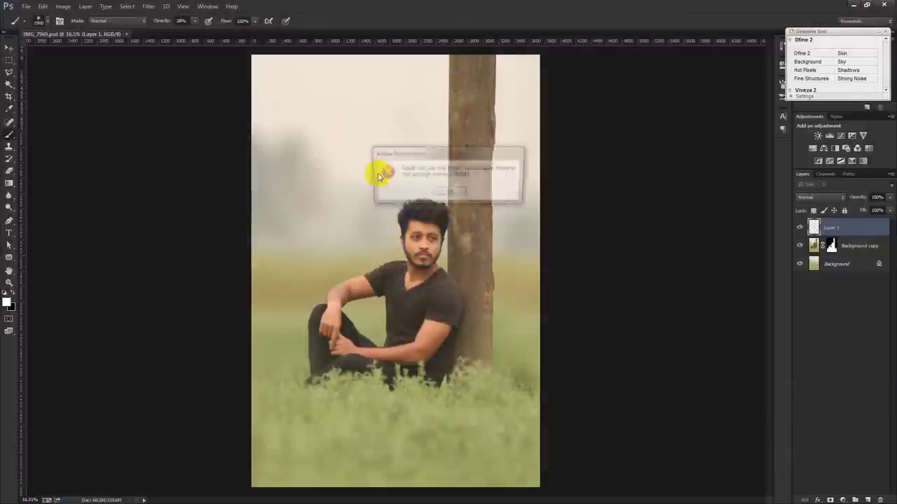
left_click(449, 194)
left_click(63, 6)
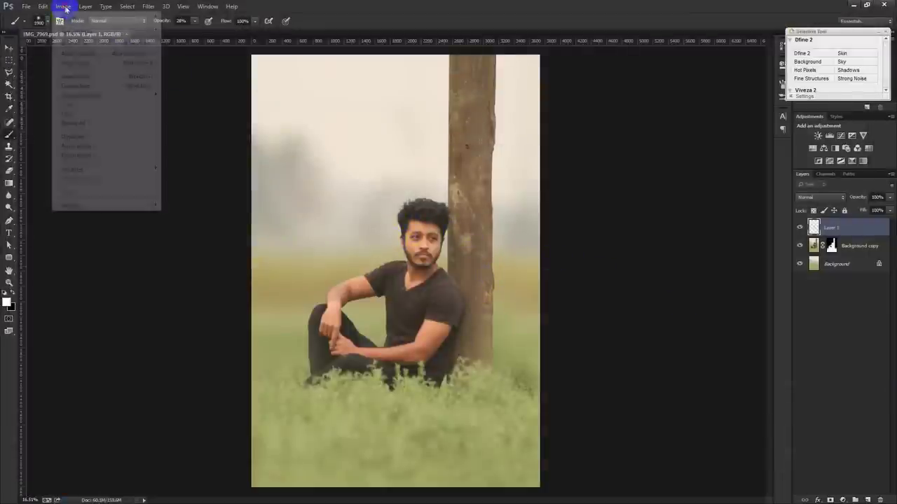
- Resize the image to a height of 2800 px in Image Size
left_click(93, 77)
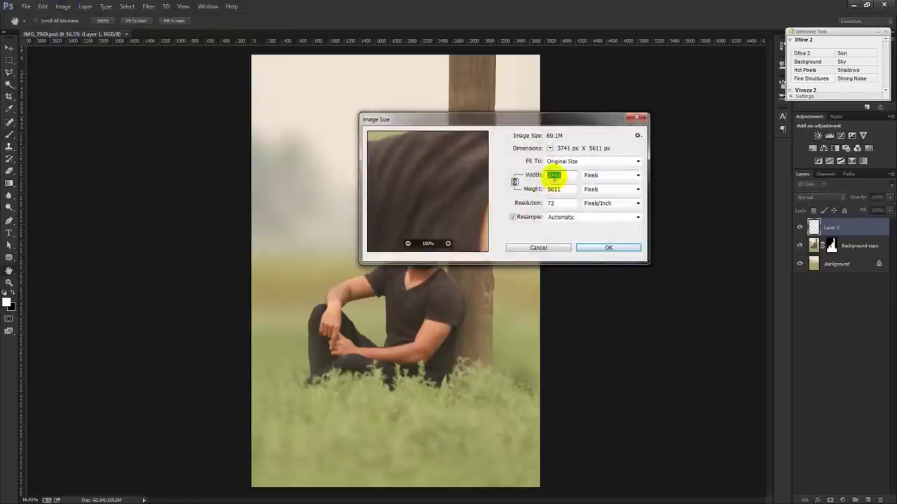
double_click(550, 189)
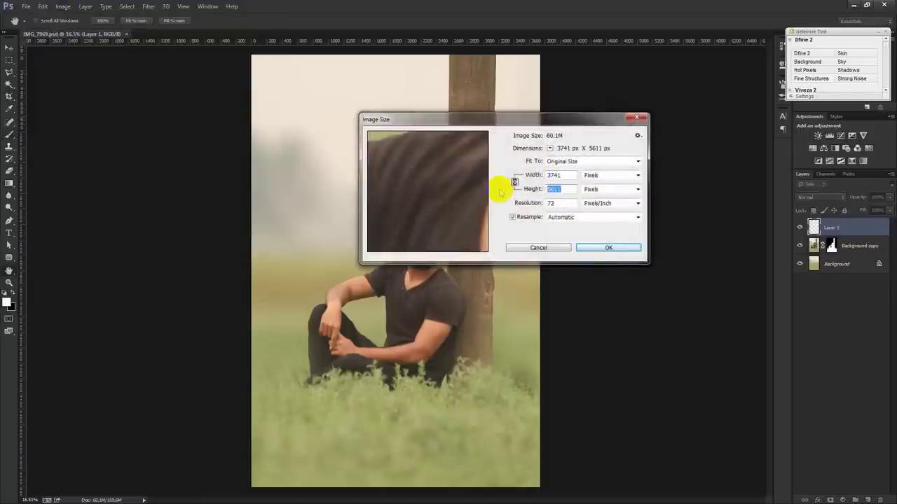
type("2800")
left_click(602, 247)
- Paint soft white brush dabs at 100% opacity into the fog above the man's head
key("b")
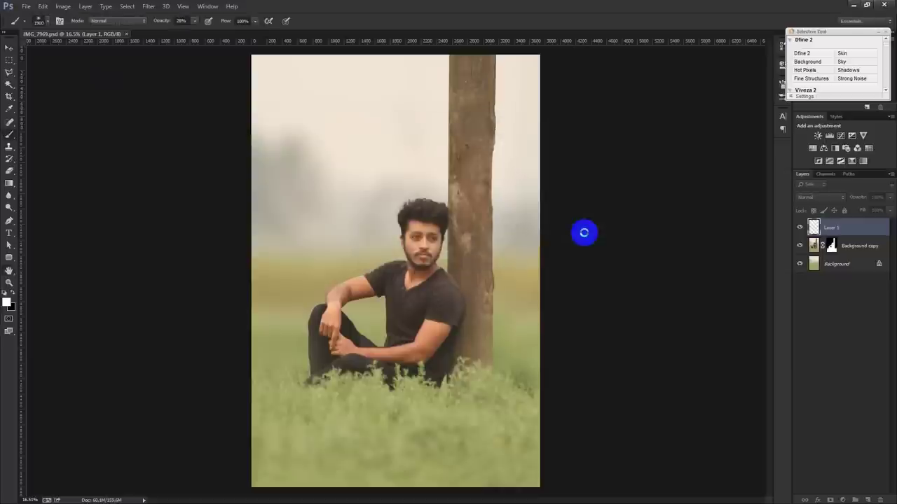
key("ctrl+0")
scroll(361, 233, "down", 2)
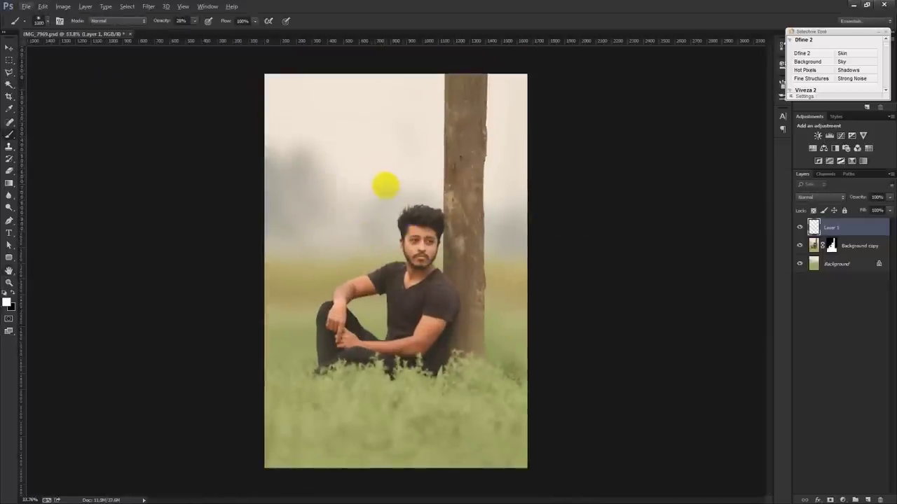
left_click(385, 186)
key("0")
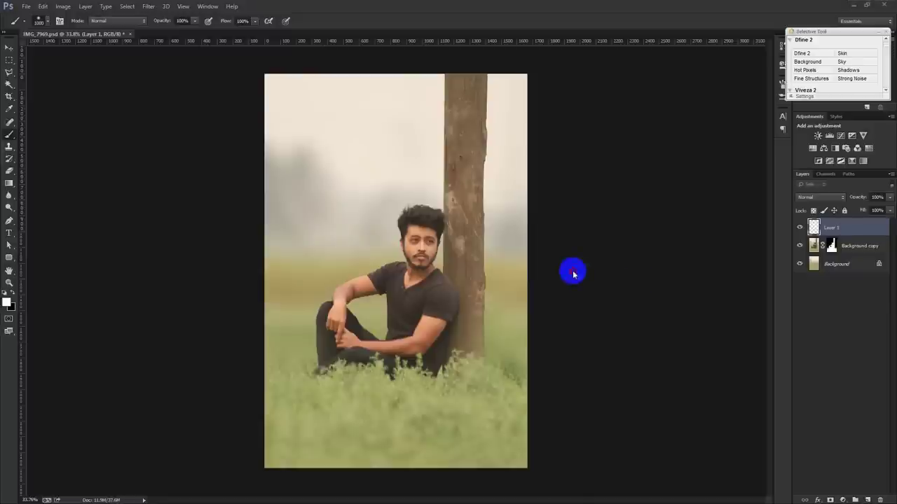
left_click(385, 187)
left_click(379, 185)
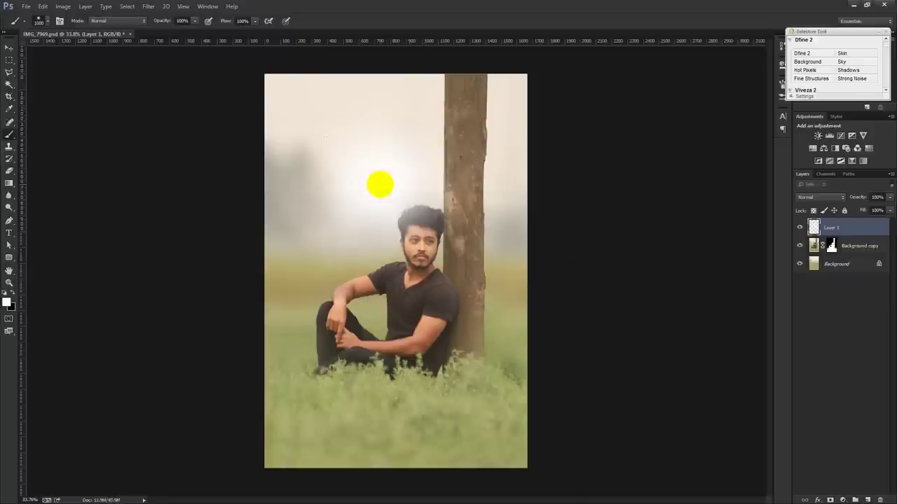
left_click(374, 186)
left_click(397, 198)
scroll(398, 198, "up", 2)
- Enlarge the glow on Layer 1 to about 126% with Free Transform
key("v")
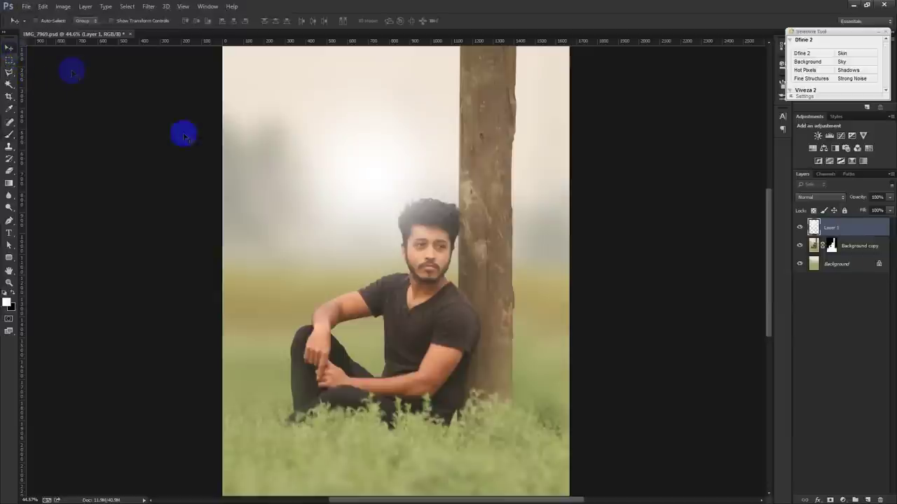
key("ctrl+t")
mouse_move(577, 366)
left_mouse_down()
mouse_move(529, 322)
mouse_move(540, 325)
left_mouse_up()
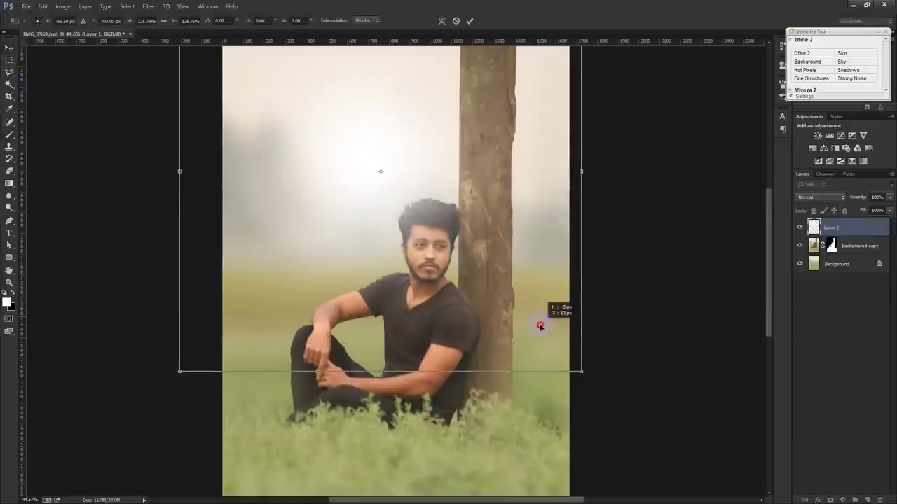
left_click(469, 20)
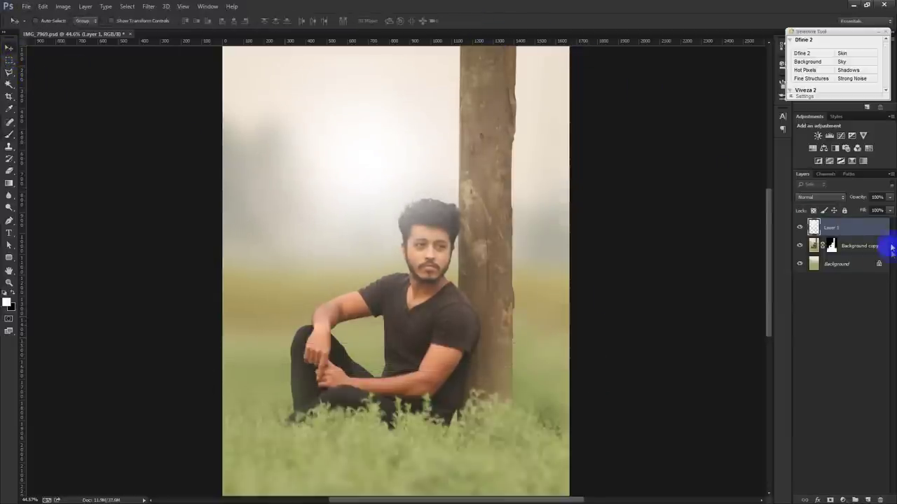
- Set Layer 1 to the Screen blend mode at 74% opacity
left_click(826, 198)
left_click(816, 276)
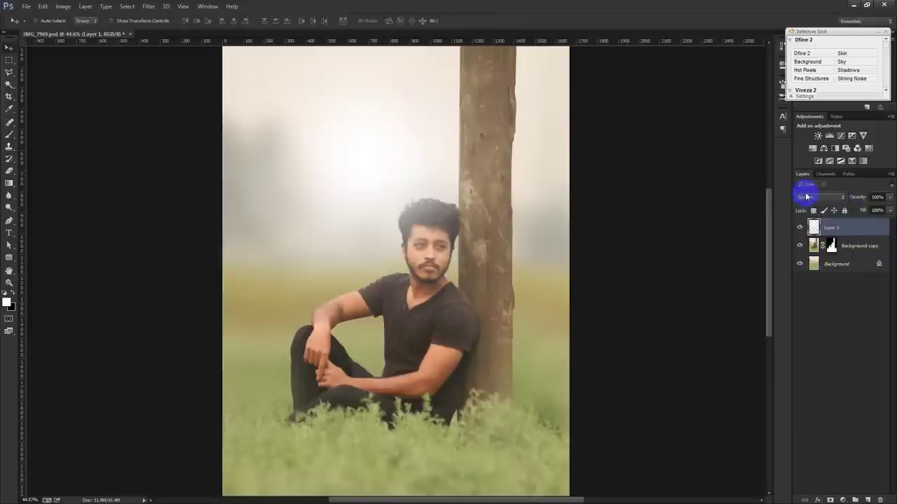
scroll(805, 196, "down", 1)
scroll(805, 196, "down", 2)
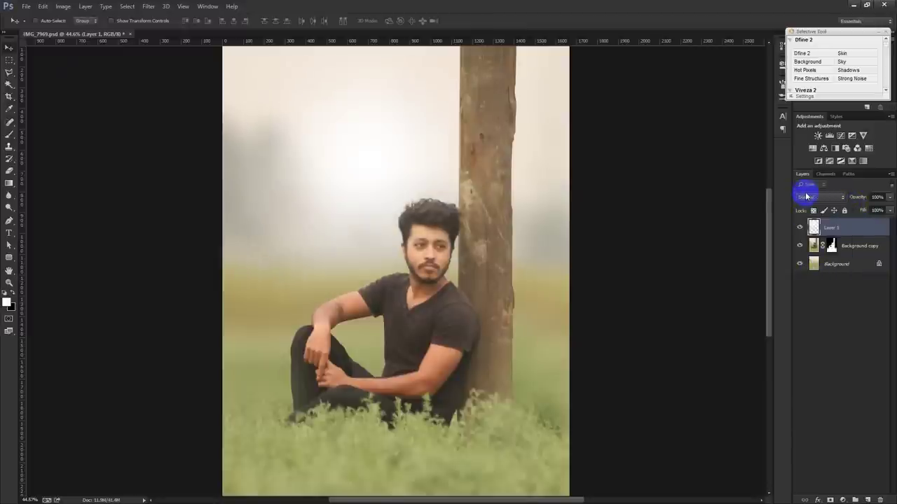
scroll(805, 197, "down", 1)
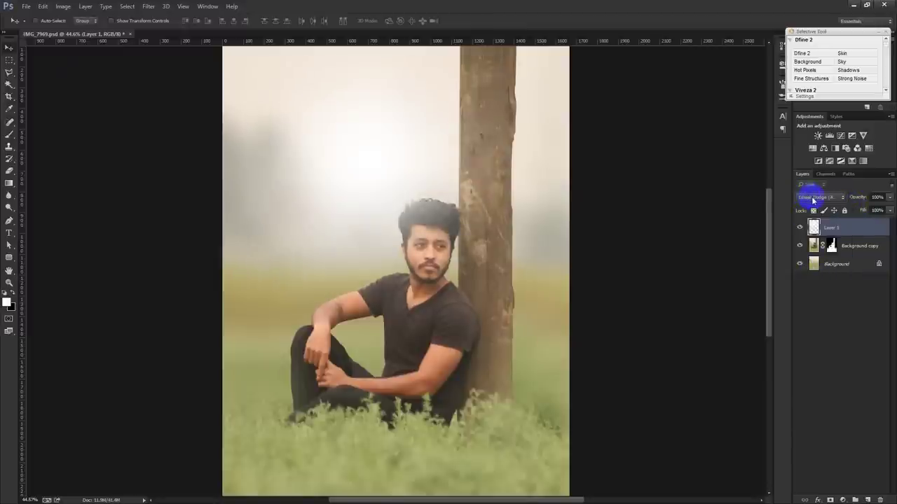
scroll(472, 232, "down", 2)
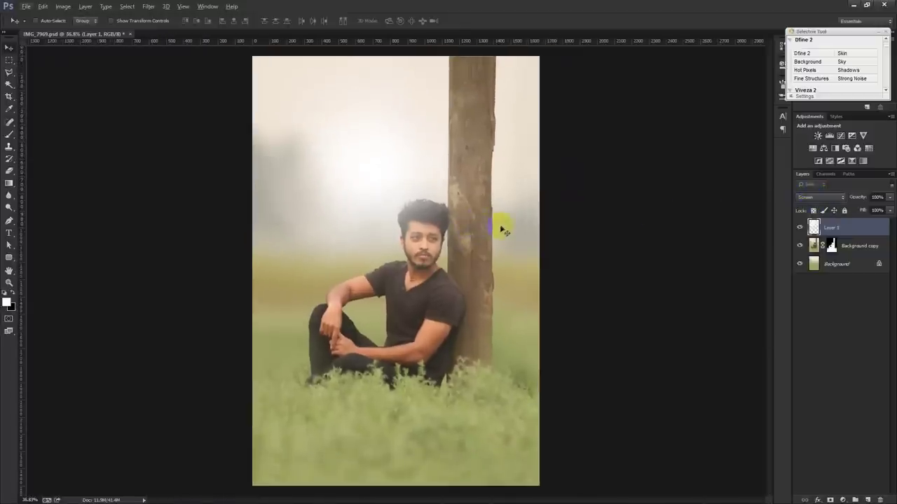
left_click_drag(616, 255, 660, 283)
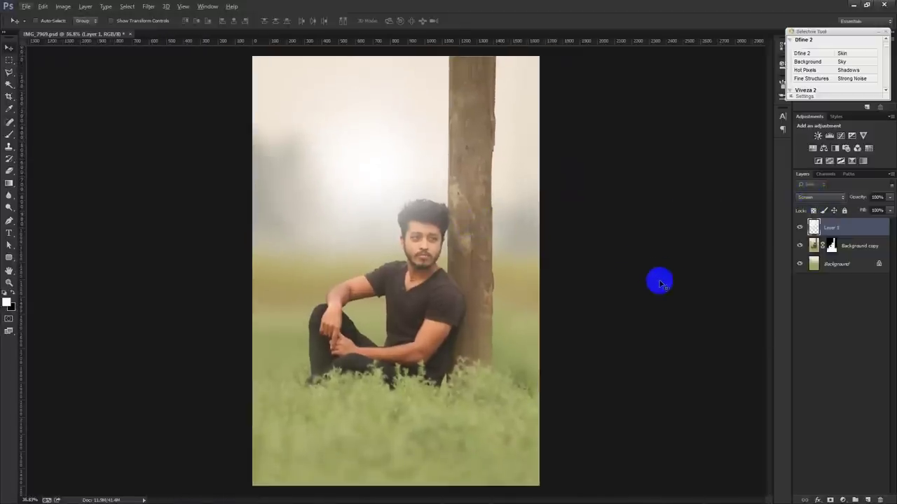
left_click(849, 197)
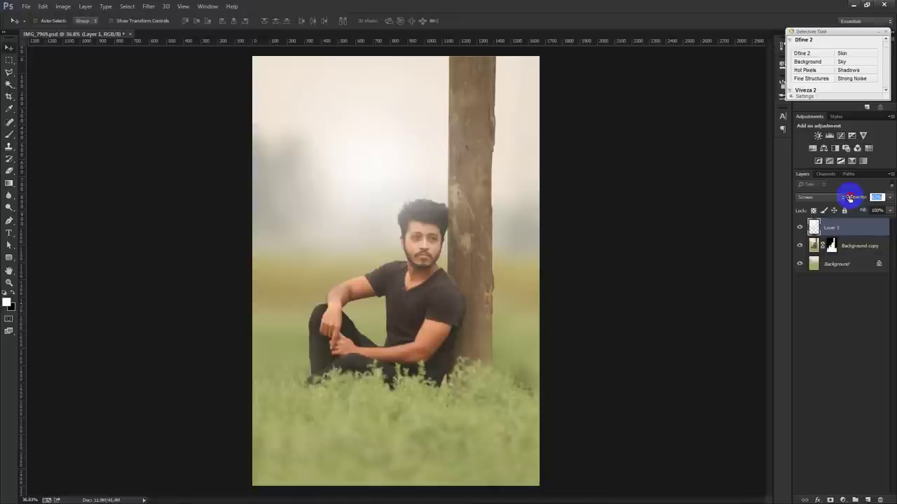
type("74")
key("Return")
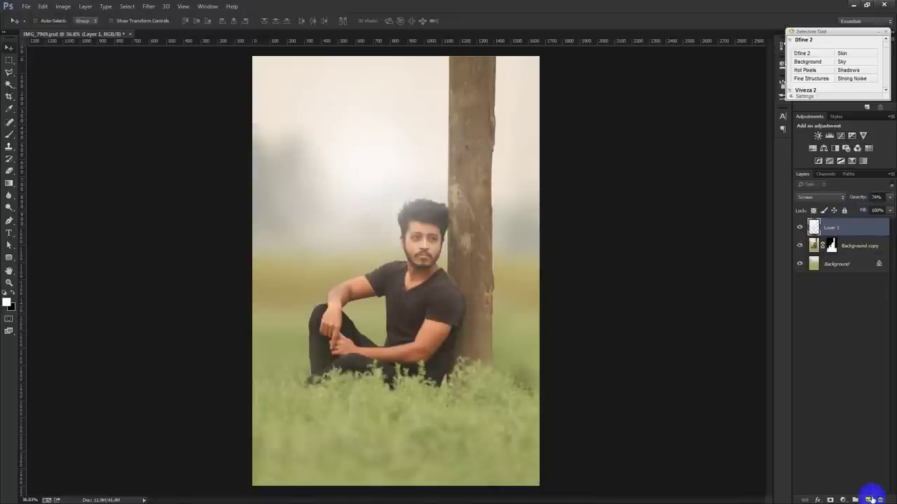
- Add a Gradient fill layer above Background using a gradient preset
left_click(870, 500)
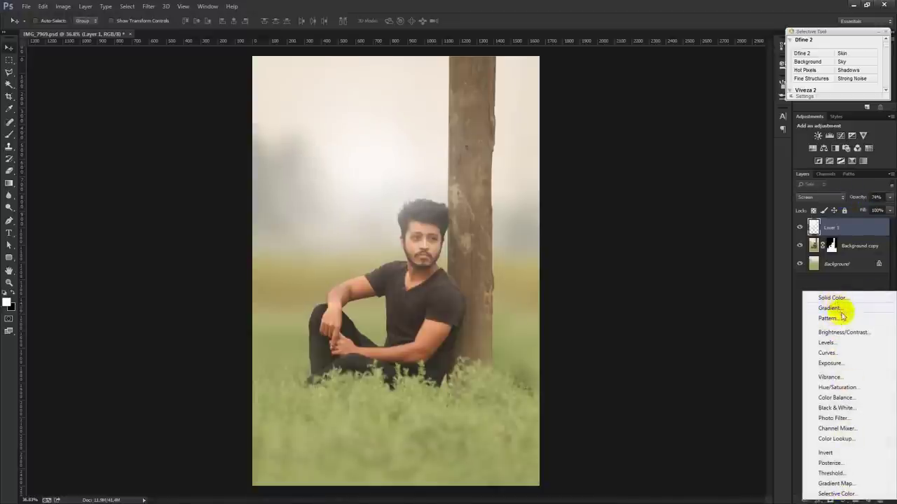
left_click_drag(816, 271, 862, 478)
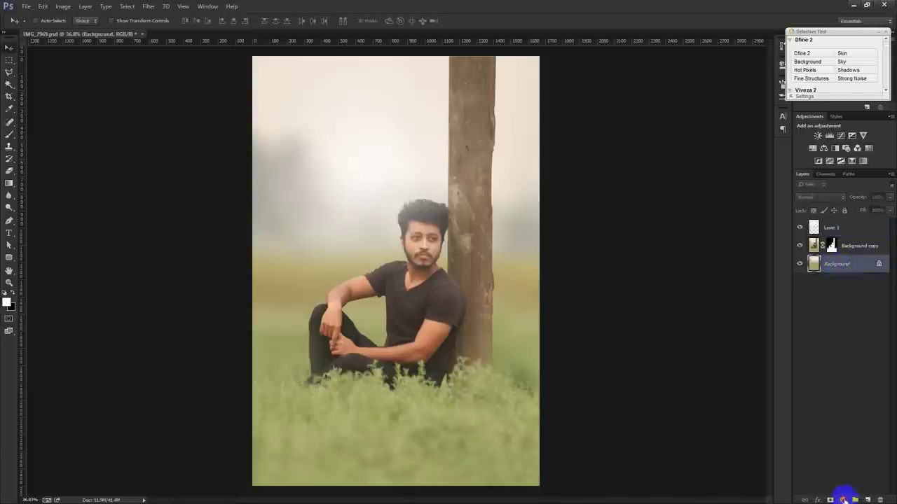
left_click(843, 499)
left_click(828, 313)
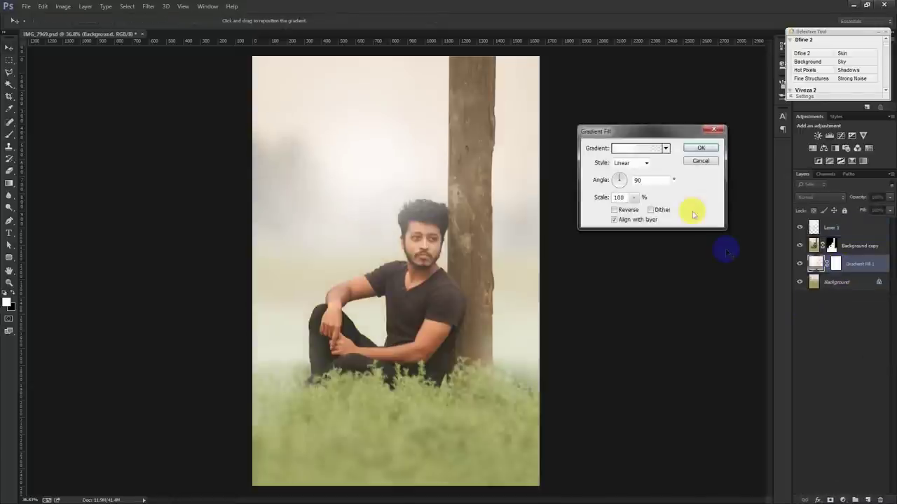
left_click(665, 147)
left_click(639, 196)
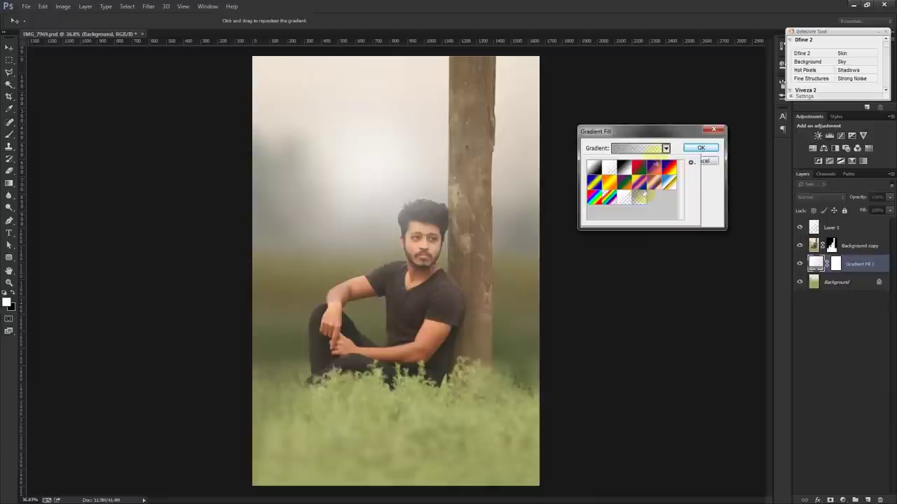
left_click(663, 147)
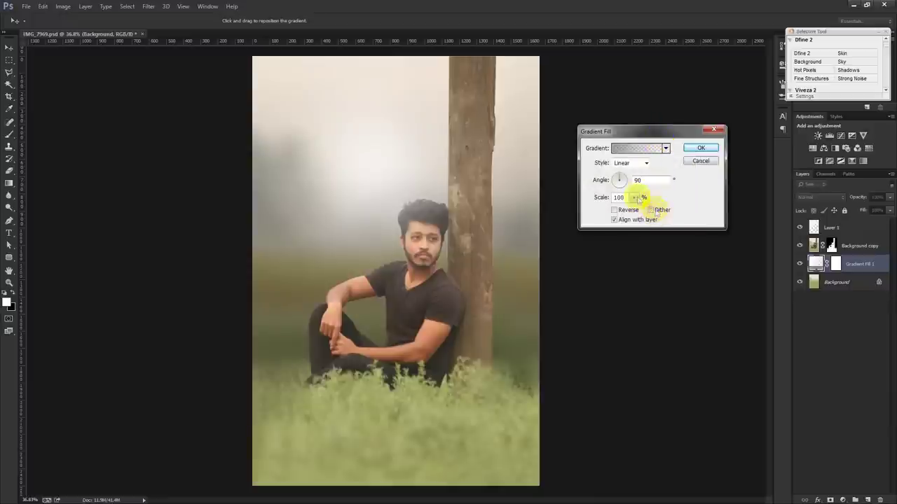
- Make the gradient radial and reversed, angle 0, scale about 248%, and confirm
left_click(634, 163)
left_click(635, 180)
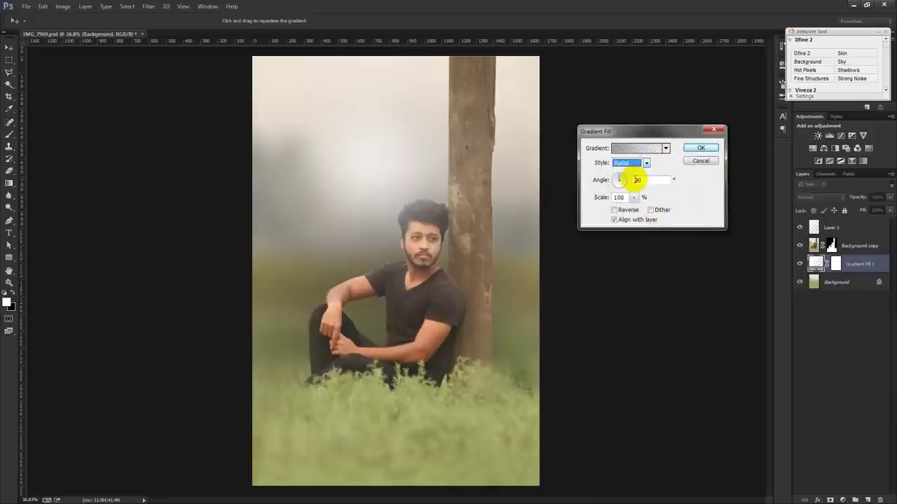
left_click(615, 210)
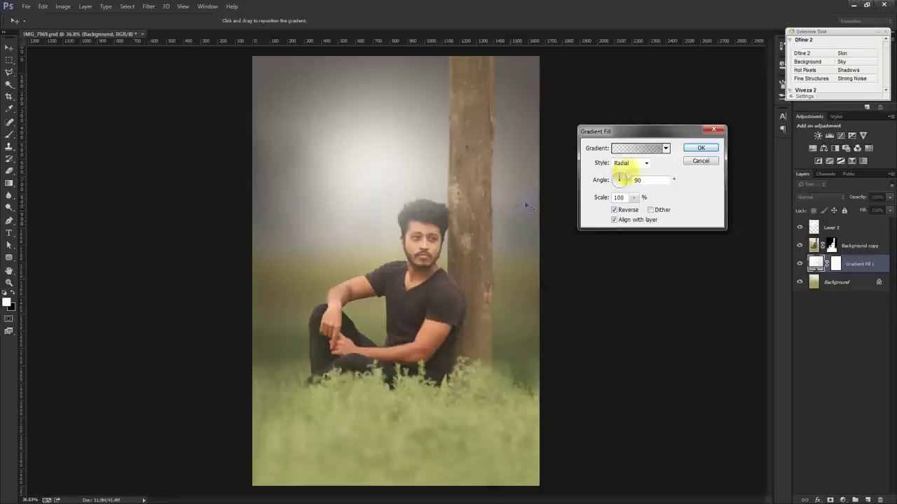
left_click(612, 183)
type("0")
left_click(634, 198)
left_click_drag(633, 209, 642, 212)
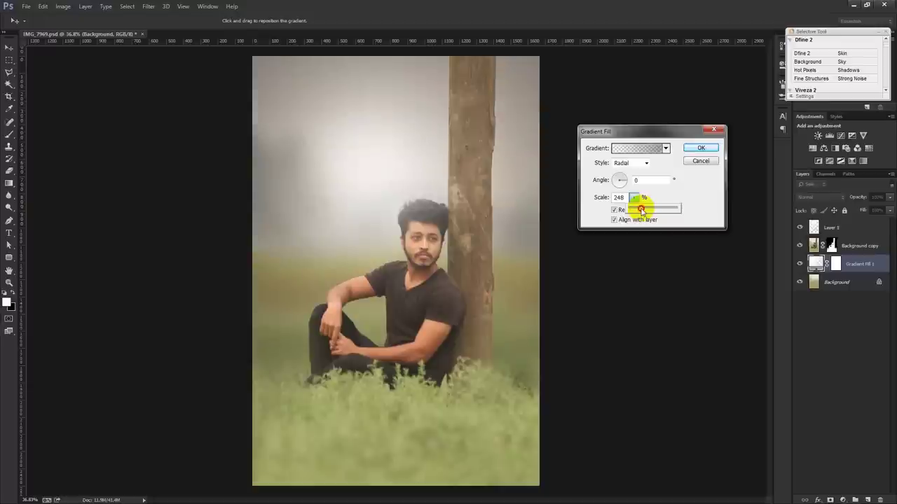
left_click(701, 148)
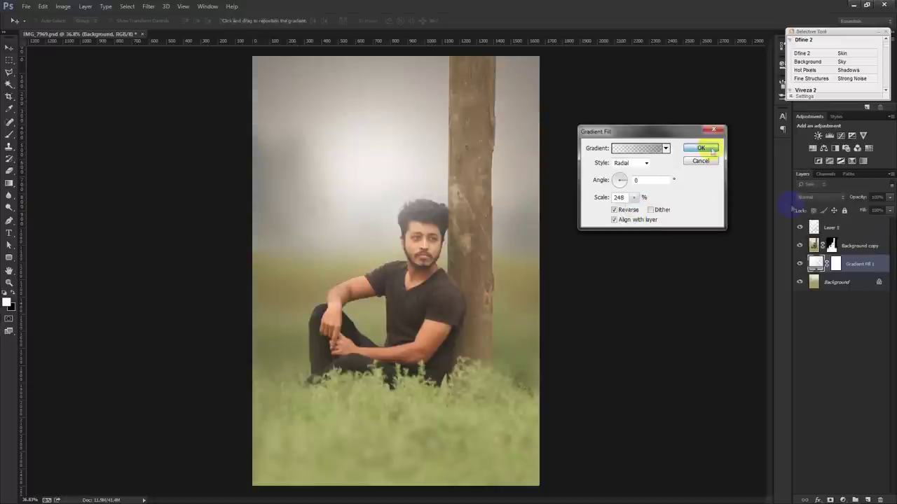
left_click(862, 228)
left_click(843, 499)
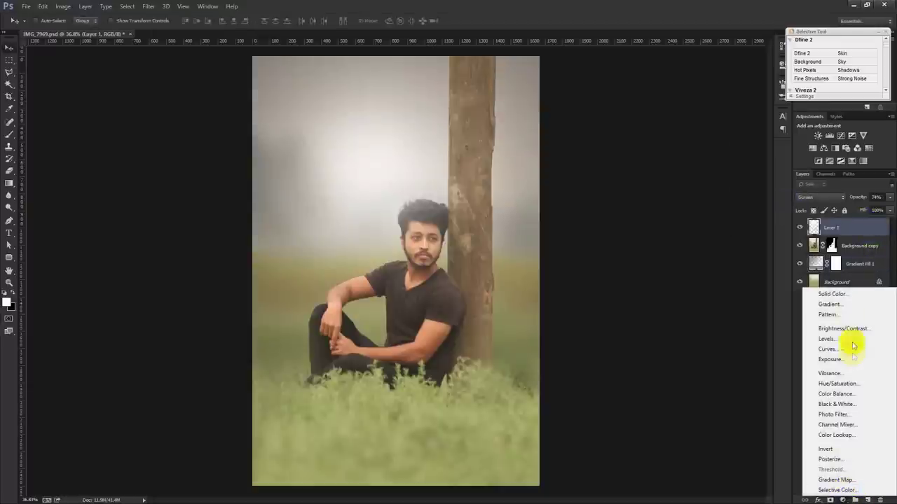
- Add a second Gradient fill layer on top using a gradient preset
left_click(839, 304)
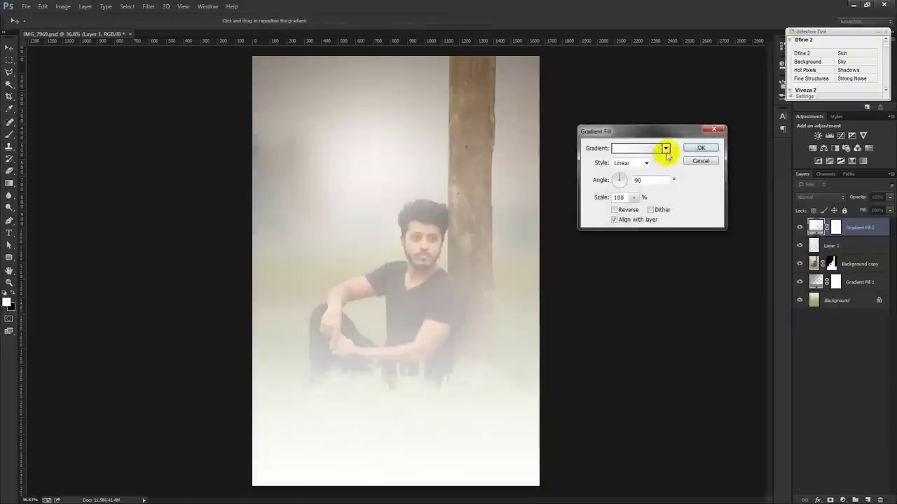
left_click(666, 148)
left_click(639, 198)
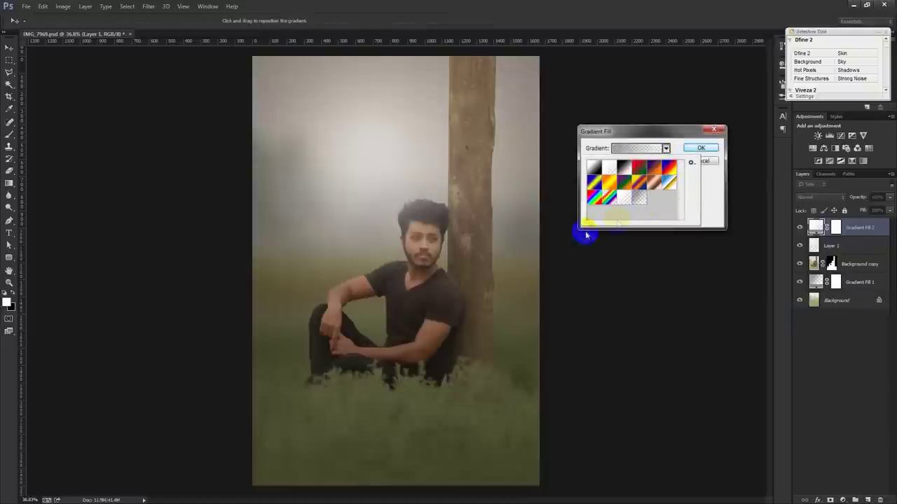
left_click(449, 389)
mouse_move(450, 384)
left_mouse_down()
mouse_move(450, 413)
mouse_move(450, 384)
mouse_move(456, 414)
mouse_move(457, 397)
left_mouse_up()
- Set it reversed radial, angle 0, centre moved above the man, scale about 309%
double_click(637, 181)
type("0")
left_click(628, 164)
left_click(620, 174)
left_click(615, 210)
left_click_drag(521, 336, 481, 160)
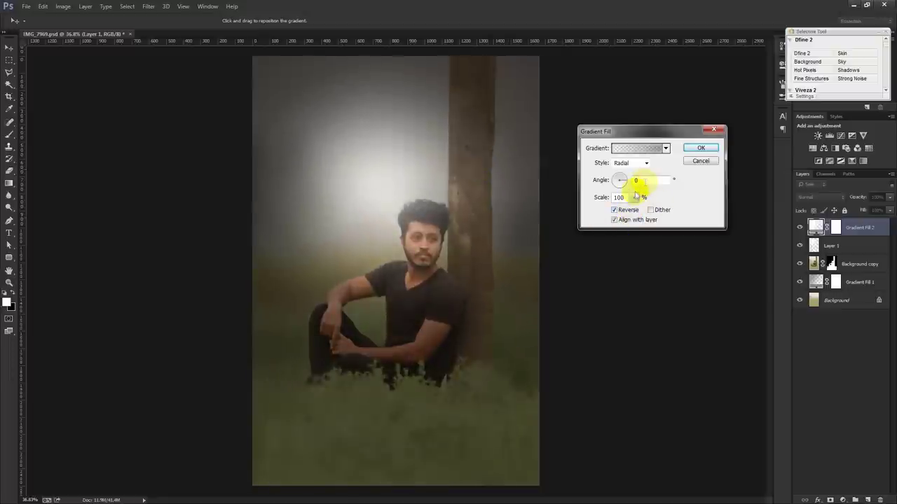
left_click_drag(635, 196, 647, 209)
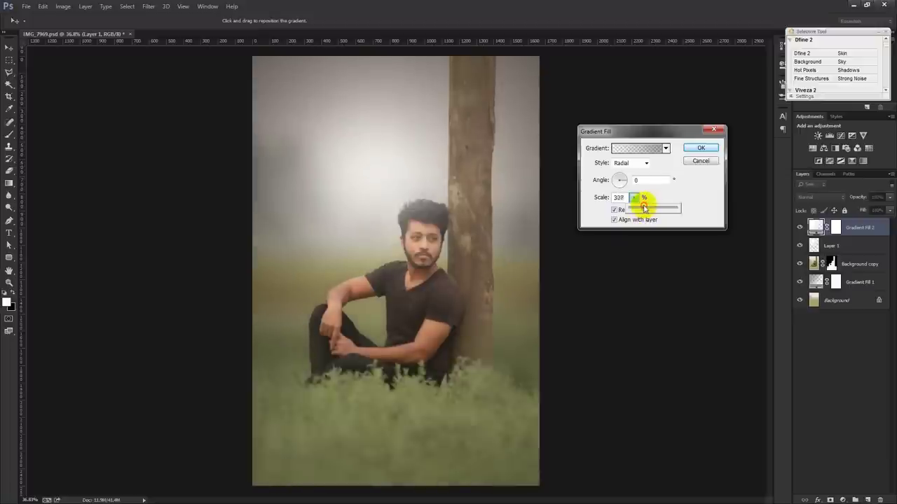
left_click(701, 147)
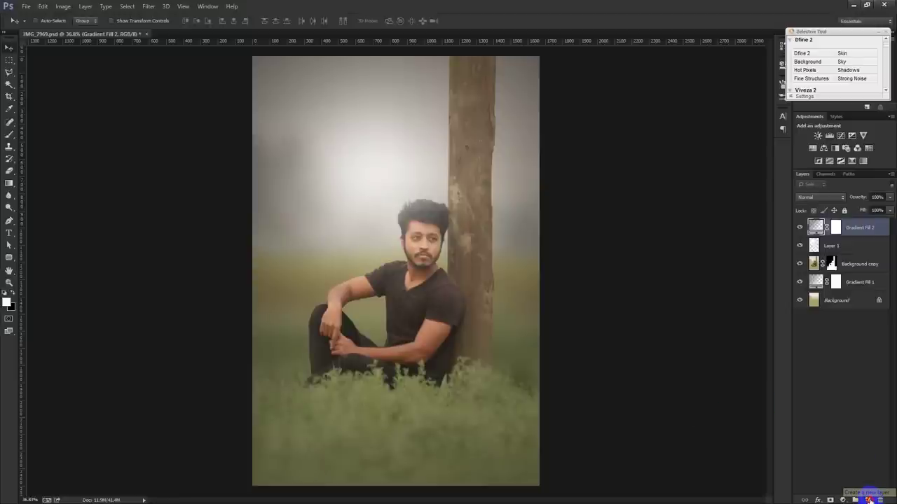
- Create Layer 2 holding a merged copy via Apply Image, and save the document
left_click(868, 499)
left_click(63, 6)
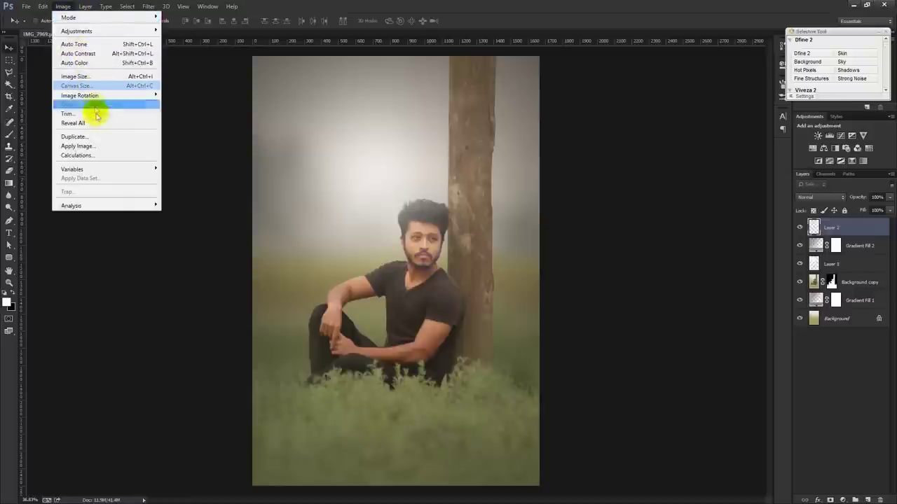
left_click(105, 146)
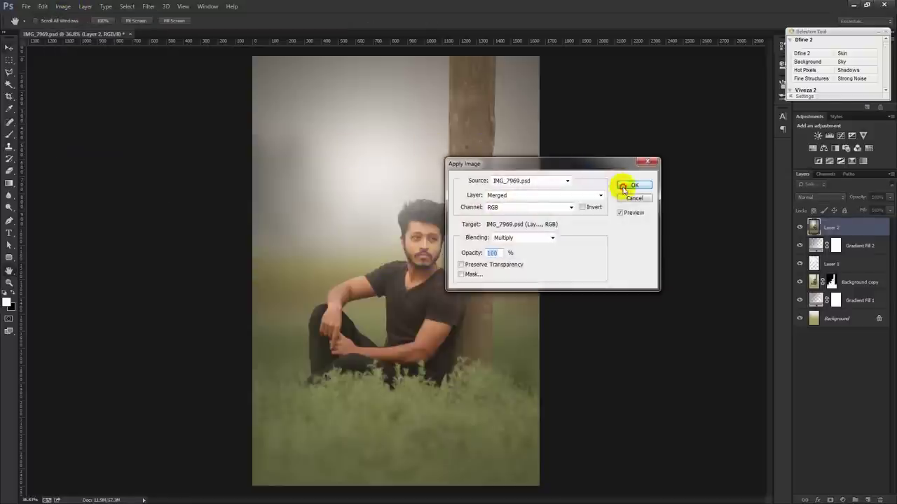
left_click(620, 185)
key("ctrl+s")
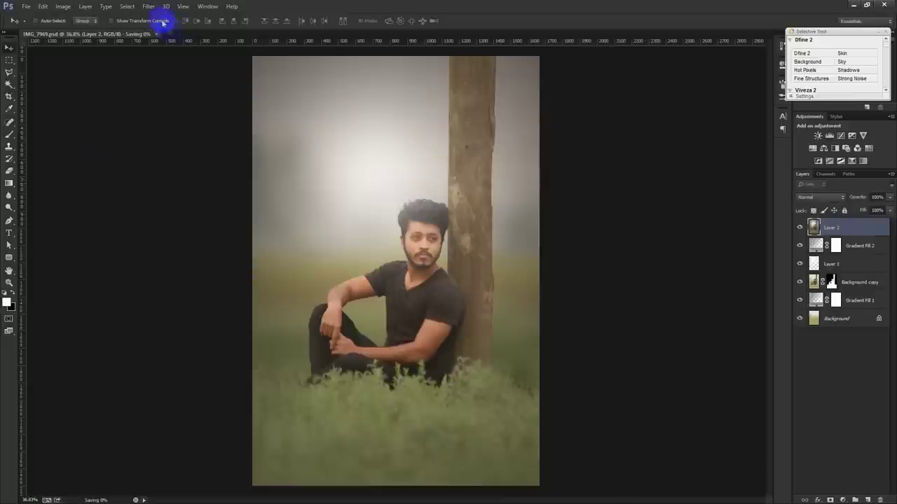
- In the Camera Raw Filter, lower Highlights to -91 and raise Shadows
left_click(149, 7)
left_click(152, 9)
left_click(153, 9)
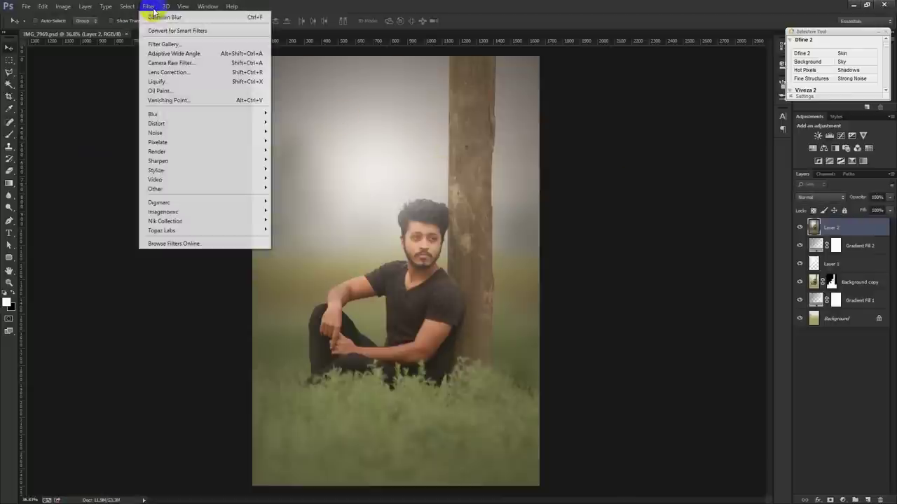
left_click(175, 64)
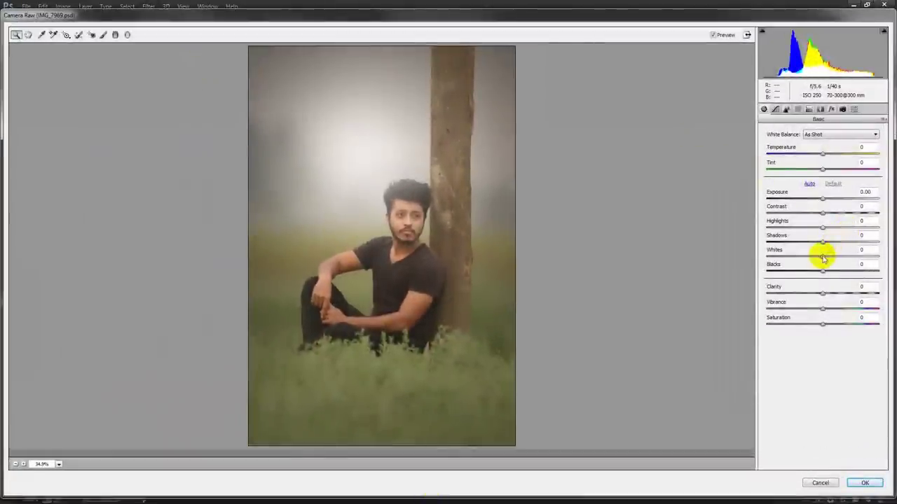
left_click_drag(822, 226, 772, 236)
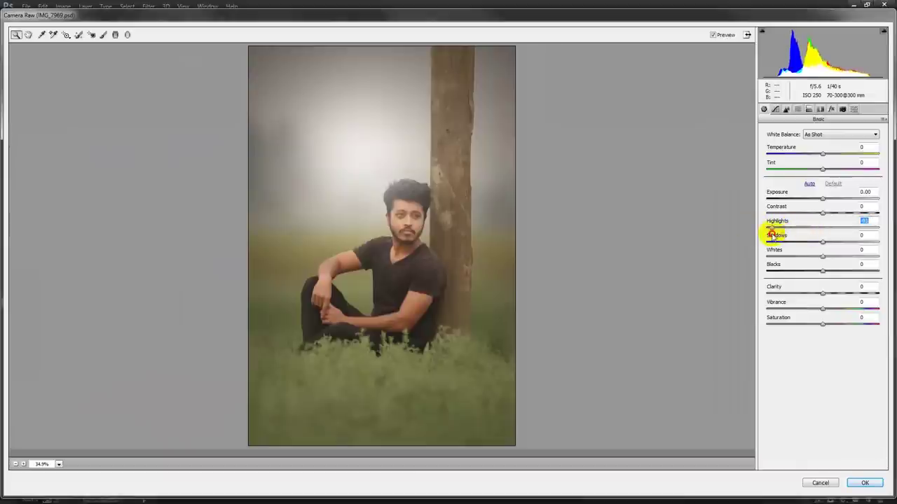
mouse_move(832, 243)
left_mouse_down()
mouse_move(822, 245)
mouse_move(853, 245)
left_mouse_up()
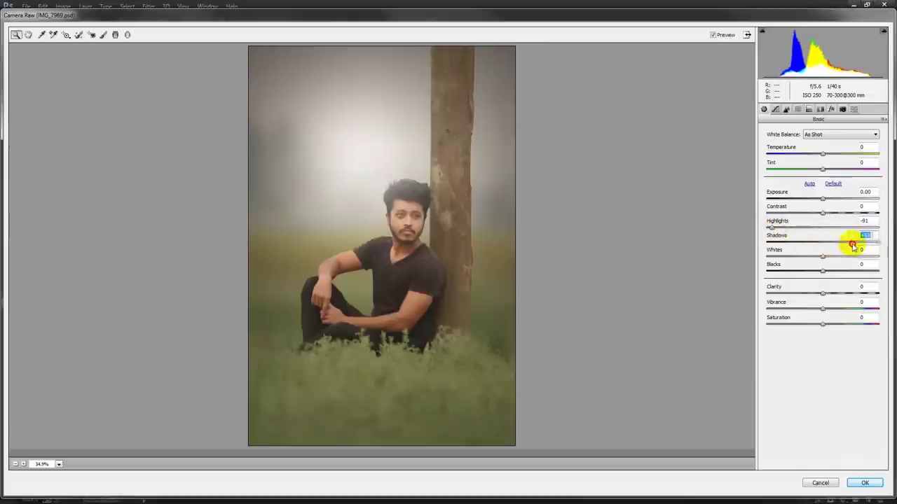
left_click(871, 488)
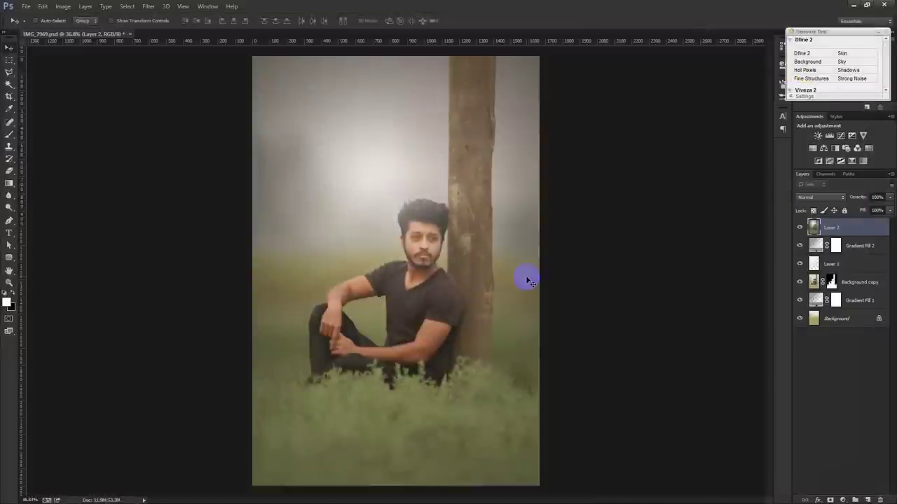
left_click(148, 6)
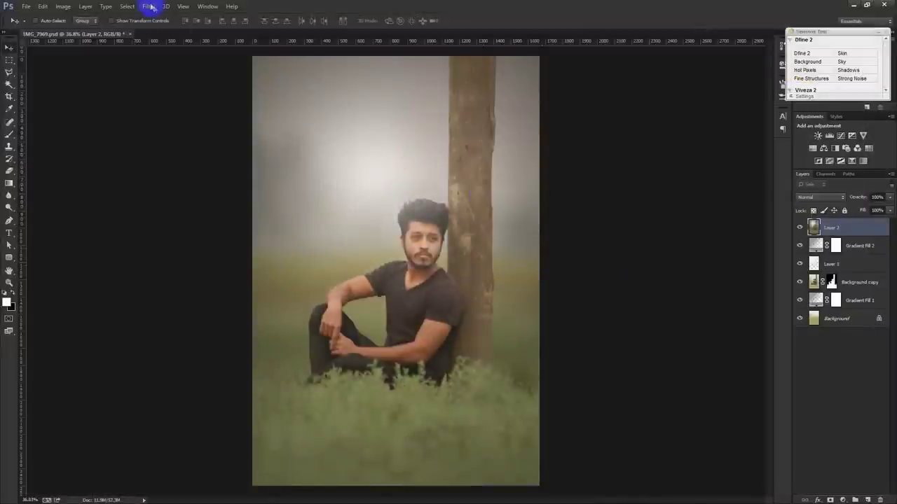
- Reopen Camera Raw and tweak Whites, Blacks, Saturation, Clarity, Temperature and Exposure
left_click(171, 62)
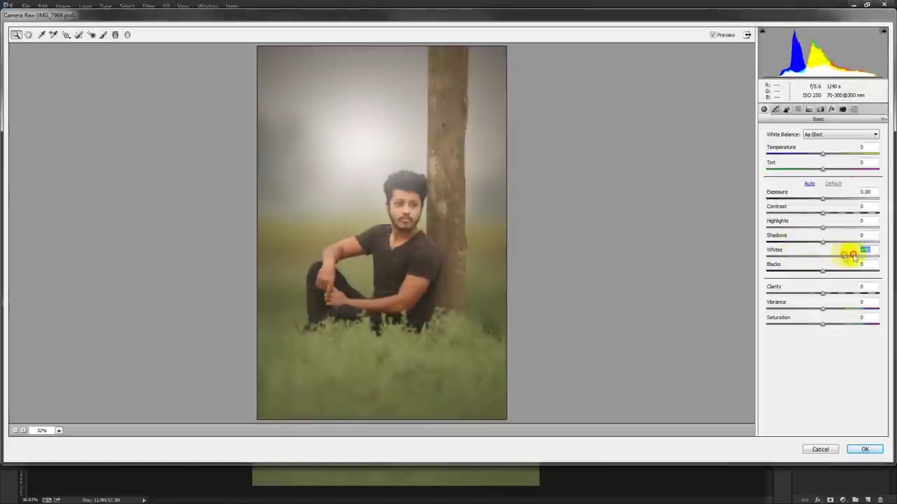
left_click_drag(823, 258, 855, 256)
mouse_move(822, 272)
left_mouse_down()
mouse_move(786, 274)
mouse_move(837, 278)
left_mouse_up()
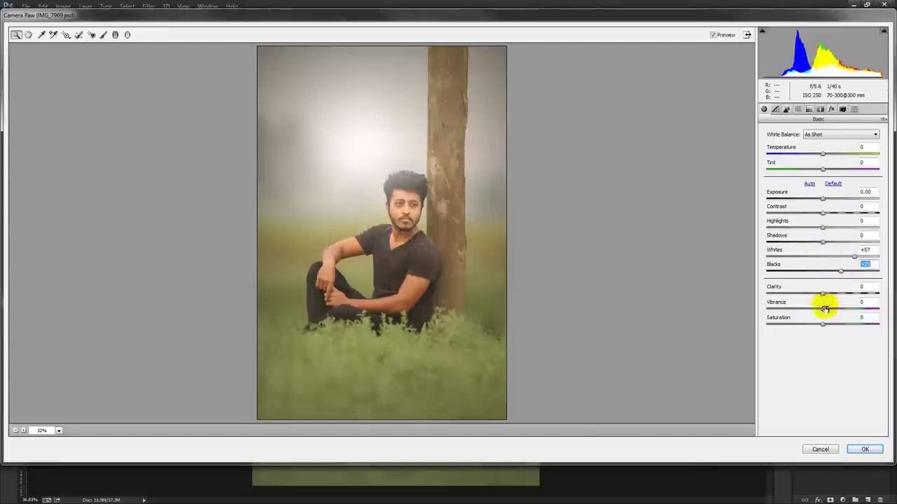
mouse_move(821, 324)
left_mouse_down()
mouse_move(807, 328)
mouse_move(845, 310)
mouse_move(848, 294)
left_mouse_up()
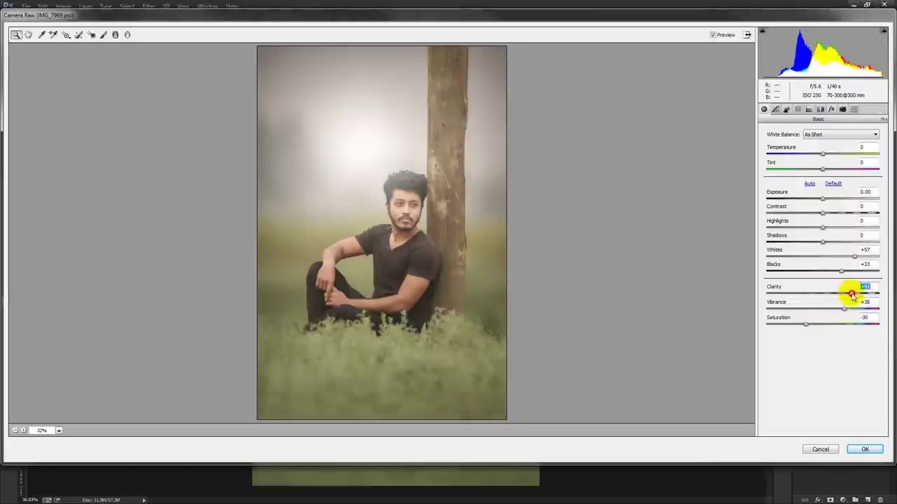
left_click_drag(853, 295, 837, 295)
mouse_move(822, 155)
left_mouse_down()
mouse_move(811, 169)
mouse_move(826, 169)
left_mouse_up()
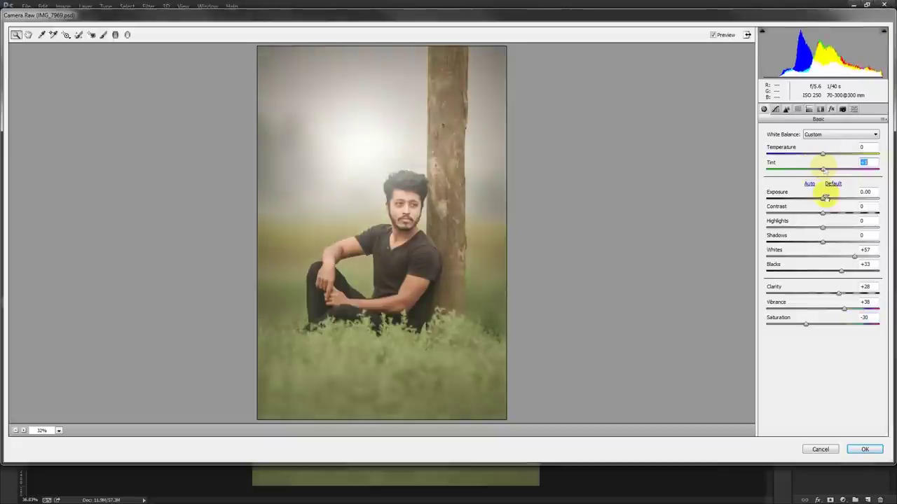
mouse_move(822, 198)
left_mouse_down()
mouse_move(813, 201)
mouse_move(834, 226)
mouse_move(769, 227)
mouse_move(865, 225)
mouse_move(813, 225)
mouse_move(827, 226)
left_mouse_up()
- Set sharpening to Amount 48 and Detail 55 in the Detail tab
left_click(775, 109)
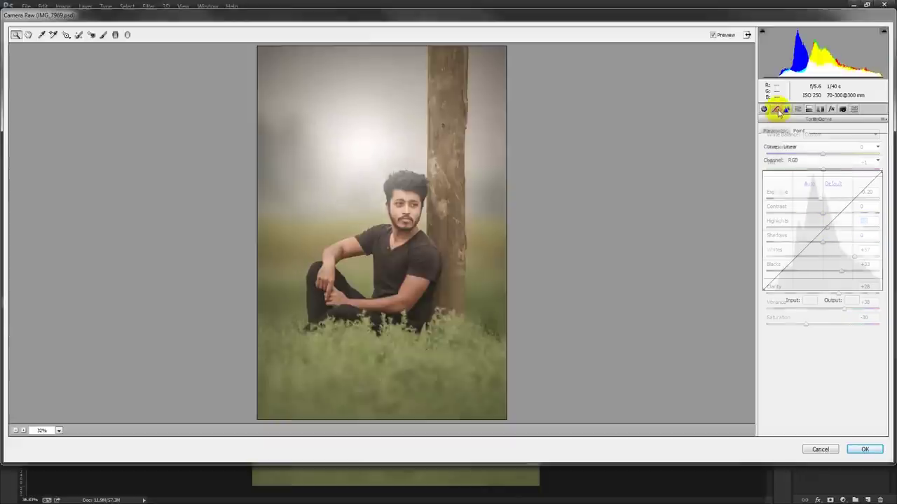
left_click(786, 108)
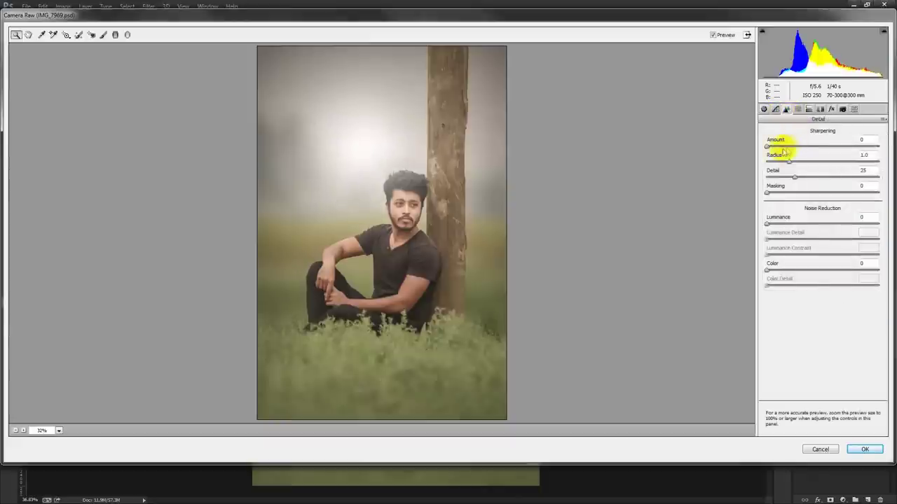
left_click_drag(785, 146, 800, 146)
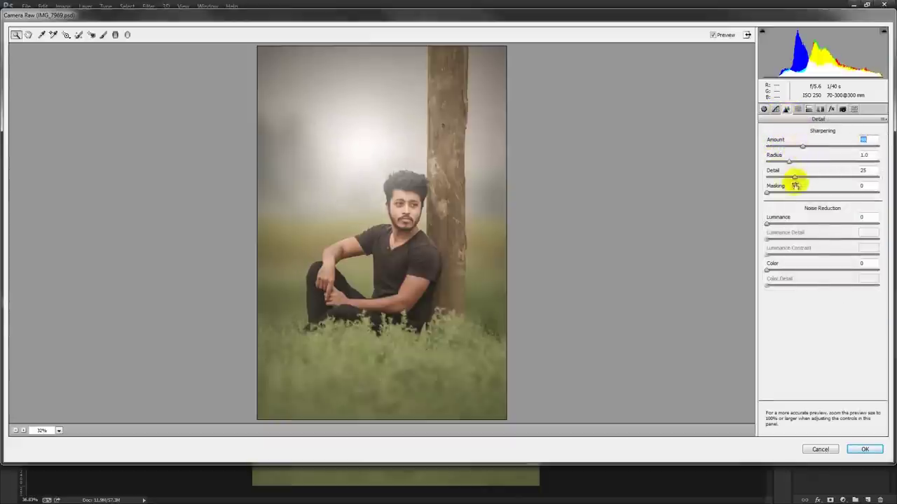
mouse_move(793, 176)
left_mouse_down()
mouse_move(828, 178)
mouse_move(797, 161)
left_mouse_up()
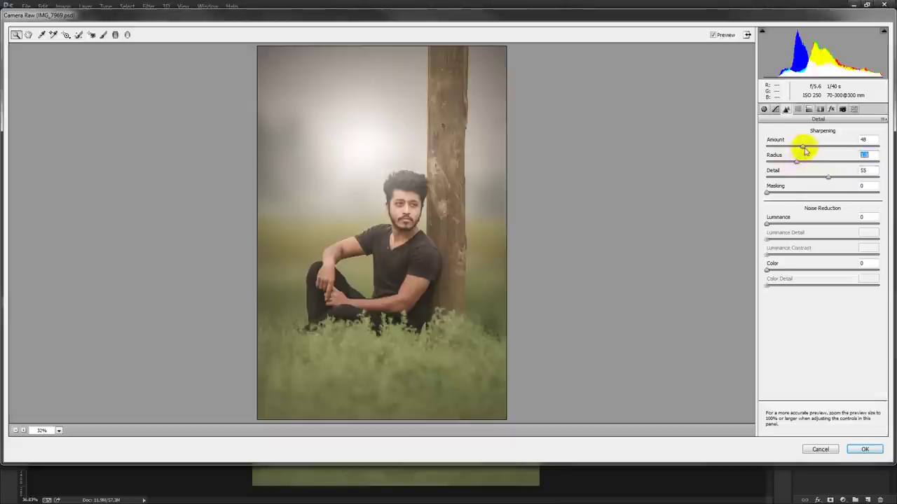
- Add a slight post-crop vignette and a small Purple defringe amount
left_click(831, 108)
left_click_drag(821, 231, 816, 235)
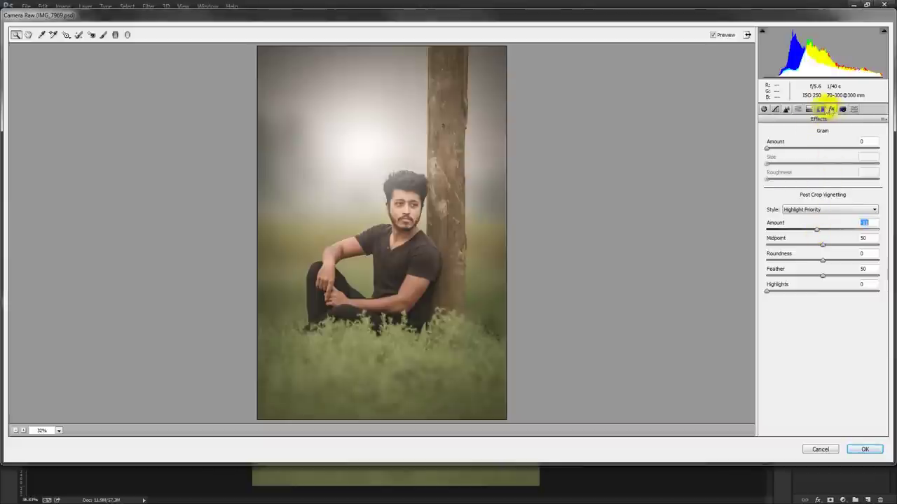
left_click(820, 109)
left_click(769, 182)
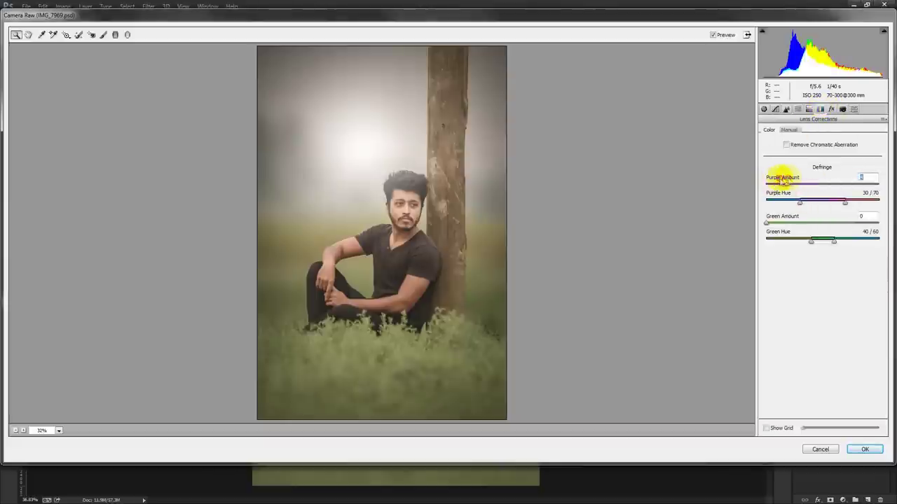
left_click_drag(809, 173, 782, 176)
- Set HSL hues to Reds -74, Oranges +12, Blues +1, Purples -42, Greens toward olive
left_click(798, 109)
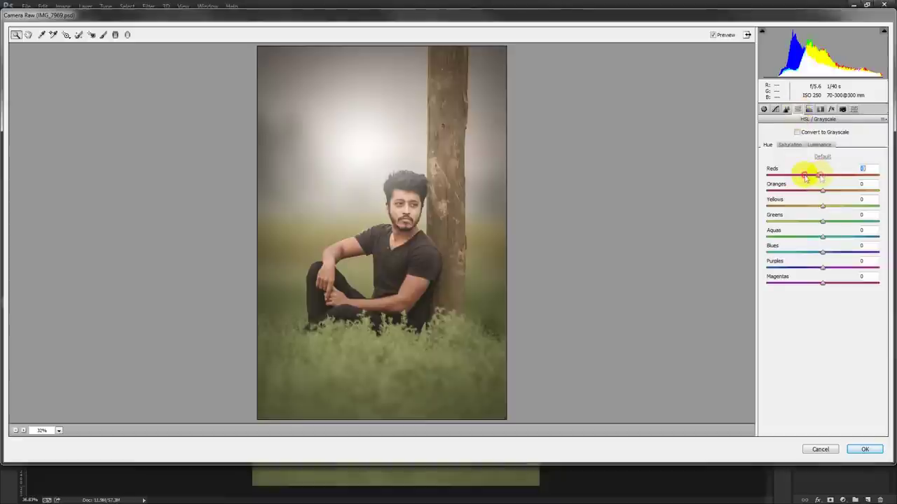
left_click_drag(823, 176, 767, 176)
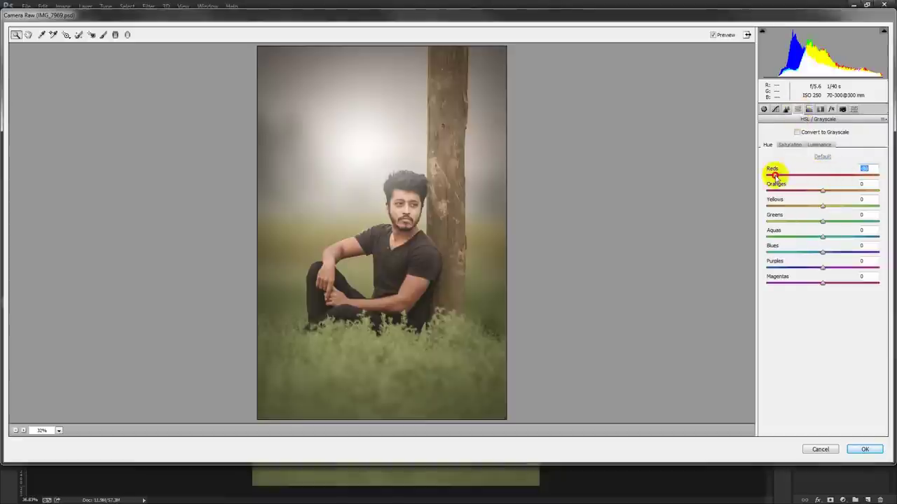
mouse_move(767, 174)
left_mouse_down()
mouse_move(848, 191)
mouse_move(829, 192)
left_mouse_up()
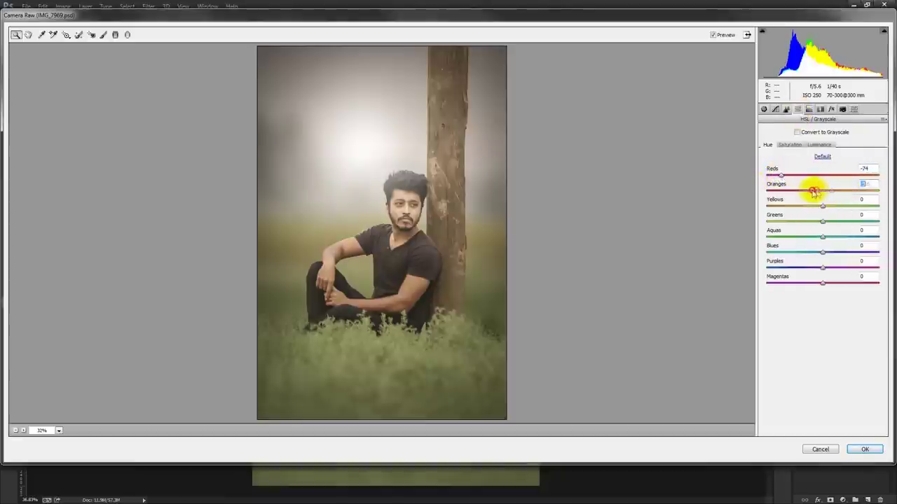
left_click_drag(828, 191, 828, 191)
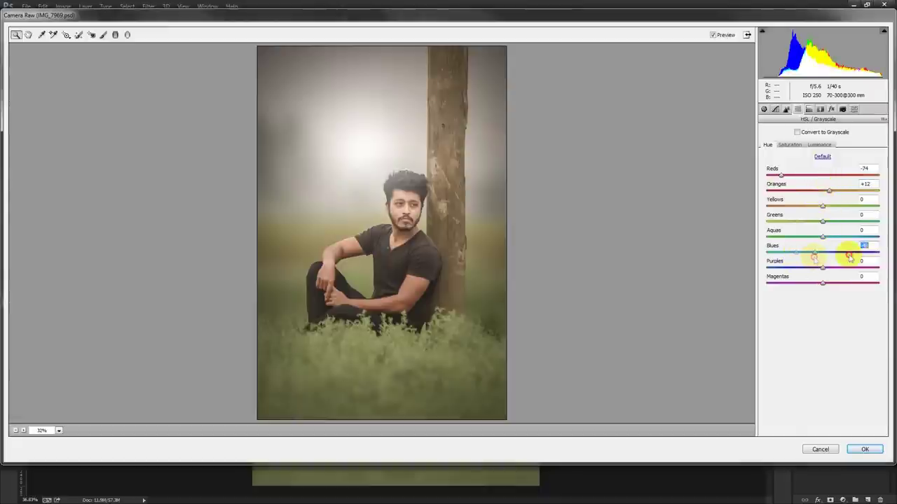
mouse_move(822, 253)
left_mouse_down()
mouse_move(852, 255)
mouse_move(820, 254)
mouse_move(834, 264)
mouse_move(799, 267)
left_mouse_up()
mouse_move(822, 221)
left_mouse_down()
mouse_move(861, 221)
mouse_move(786, 223)
left_mouse_up()
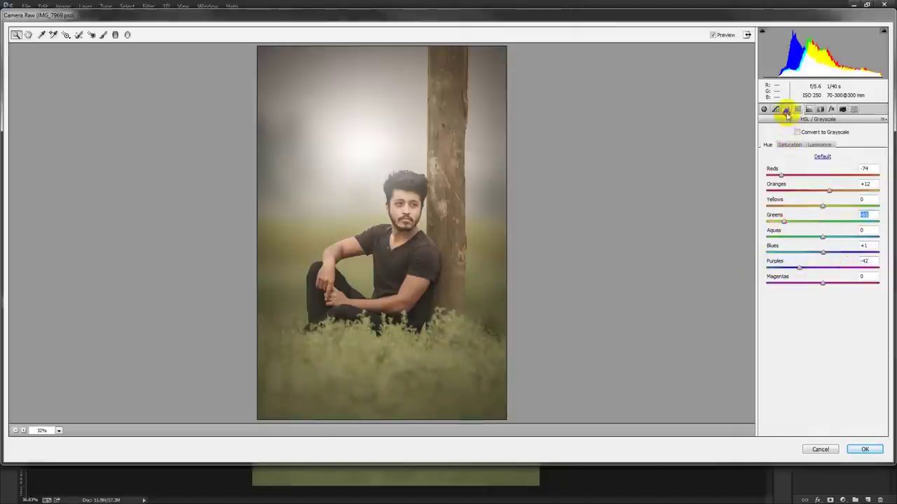
left_click(786, 109)
left_click(774, 110)
left_click(817, 160)
- Pull down the Blue curve's highlights and slightly lift its shadows
left_click(814, 194)
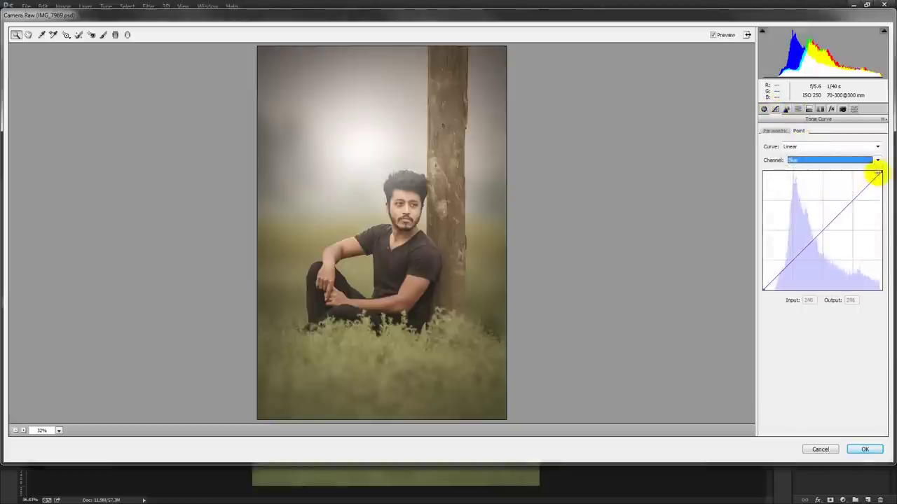
left_click_drag(879, 172, 889, 189)
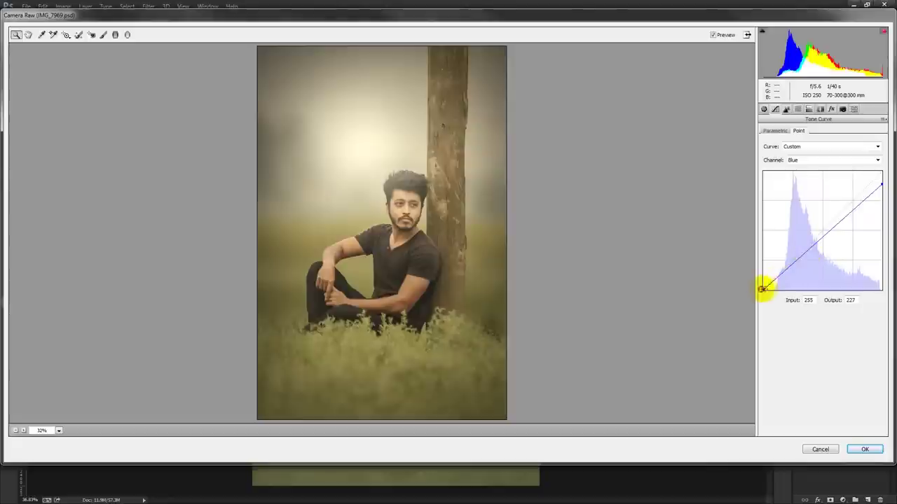
left_click_drag(762, 289, 752, 283)
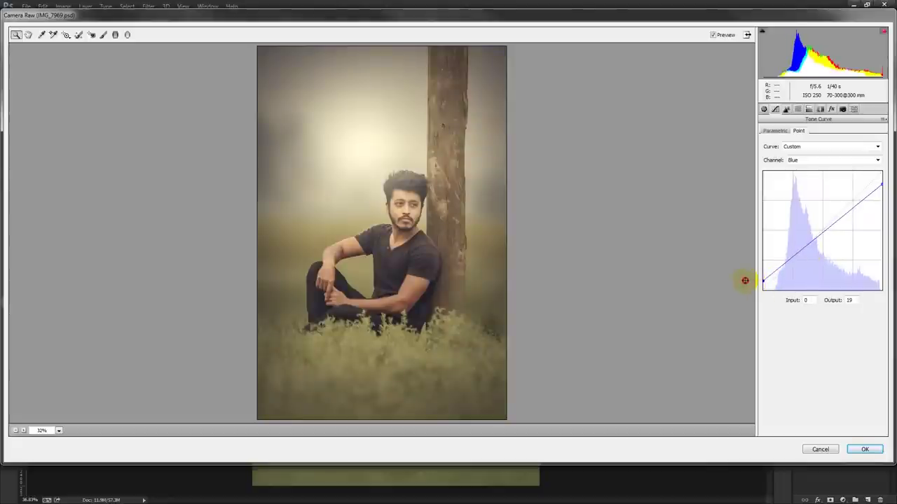
left_click_drag(744, 280, 741, 283)
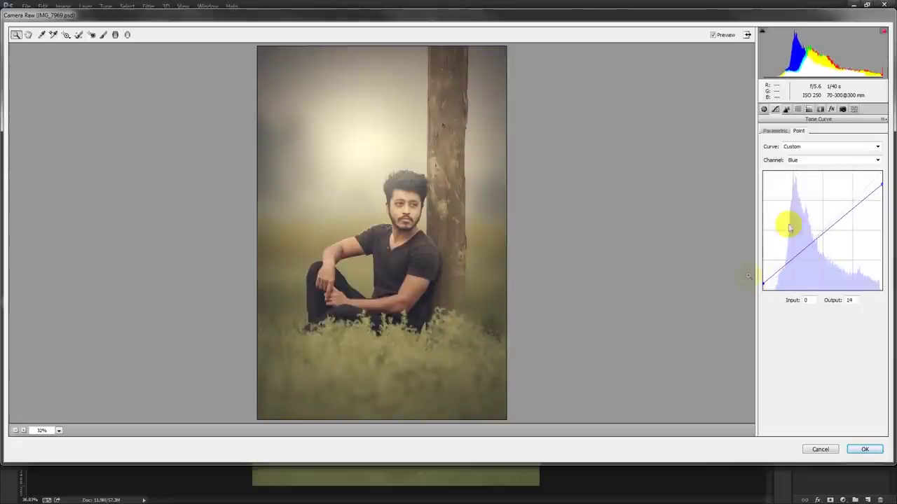
- Lower the Green curve's top point and add a point lifting input 67 to 69
left_click(822, 160)
left_click(805, 183)
mouse_move(879, 171)
left_mouse_down()
mouse_move(889, 176)
mouse_move(881, 160)
left_mouse_up()
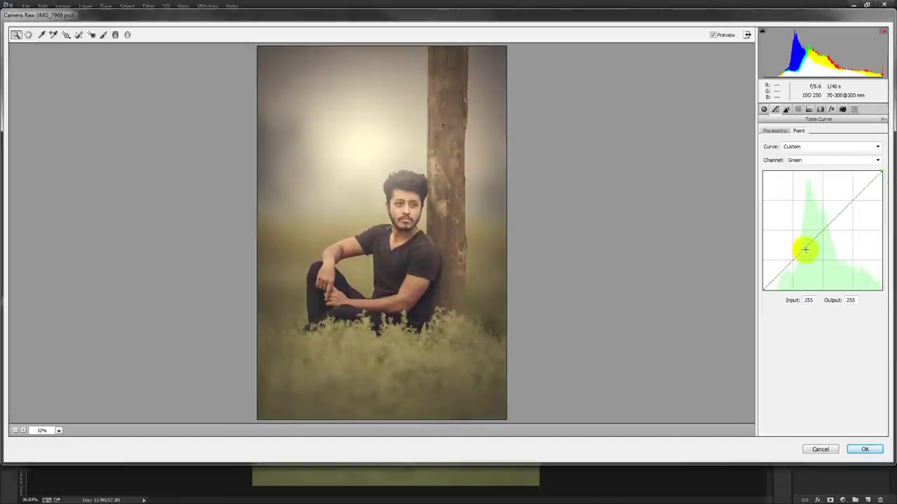
left_click(842, 210)
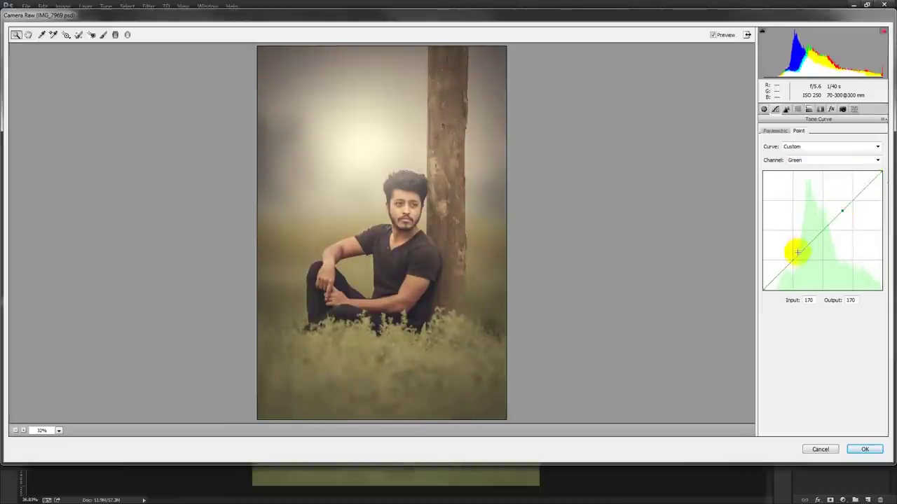
left_click_drag(792, 260, 794, 258)
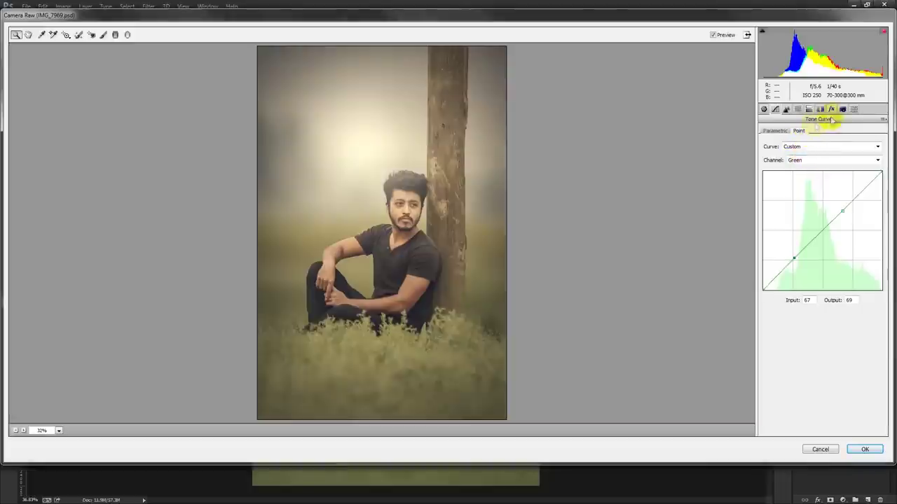
left_click(831, 109)
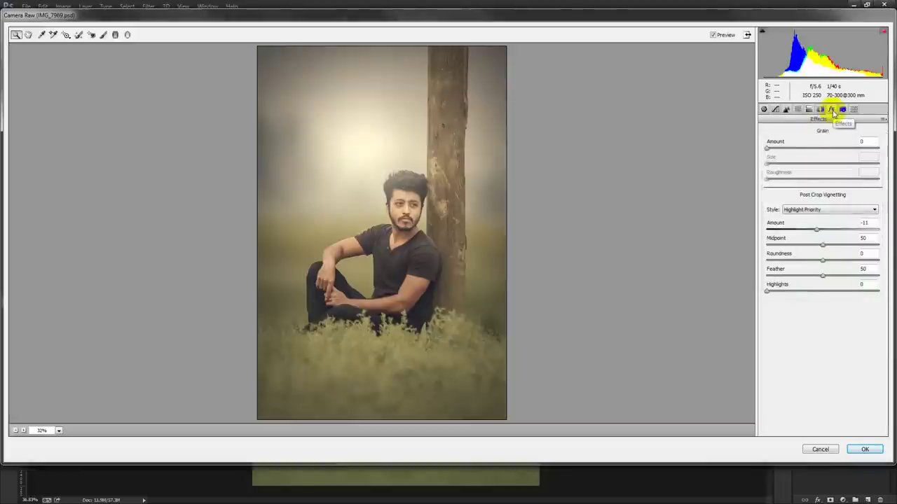
- Split-tone highlights to hue 56, saturation 8, balance +19, with shadow hue 59
left_click(808, 110)
left_click(797, 109)
left_click(808, 109)
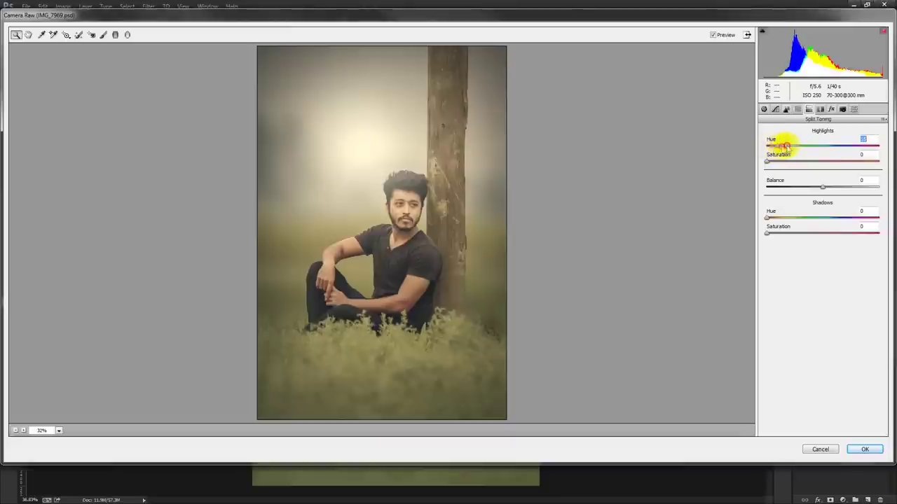
mouse_move(767, 145)
left_mouse_down()
mouse_move(817, 150)
mouse_move(767, 150)
left_mouse_up()
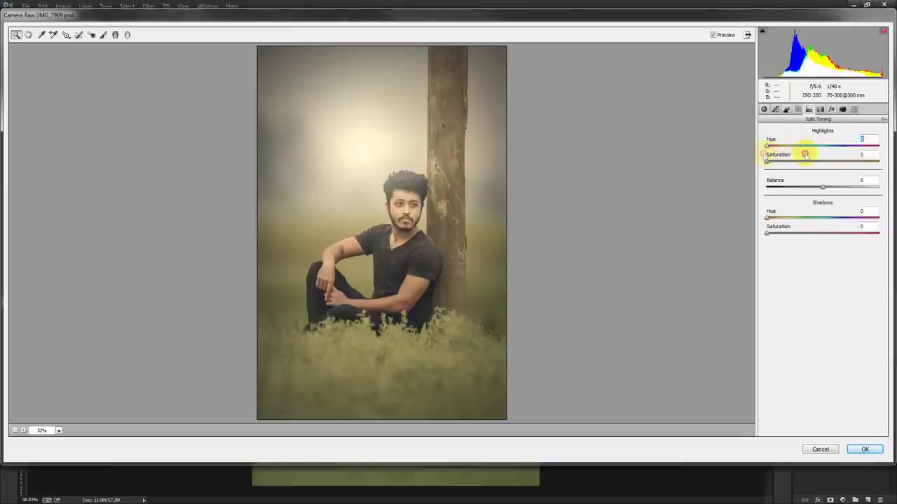
mouse_move(787, 161)
left_mouse_down()
mouse_move(745, 161)
mouse_move(771, 144)
mouse_move(838, 150)
mouse_move(778, 161)
mouse_move(785, 146)
mouse_move(861, 140)
mouse_move(786, 154)
left_mouse_up()
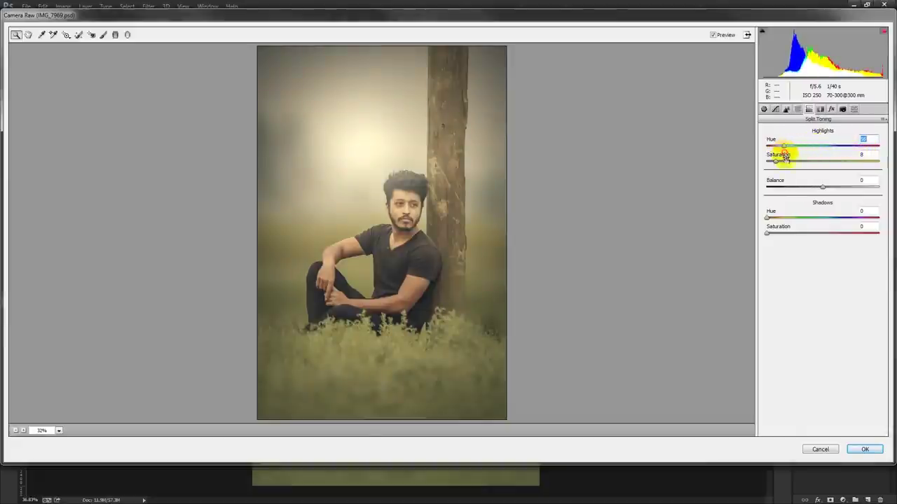
left_click_drag(822, 190, 833, 189)
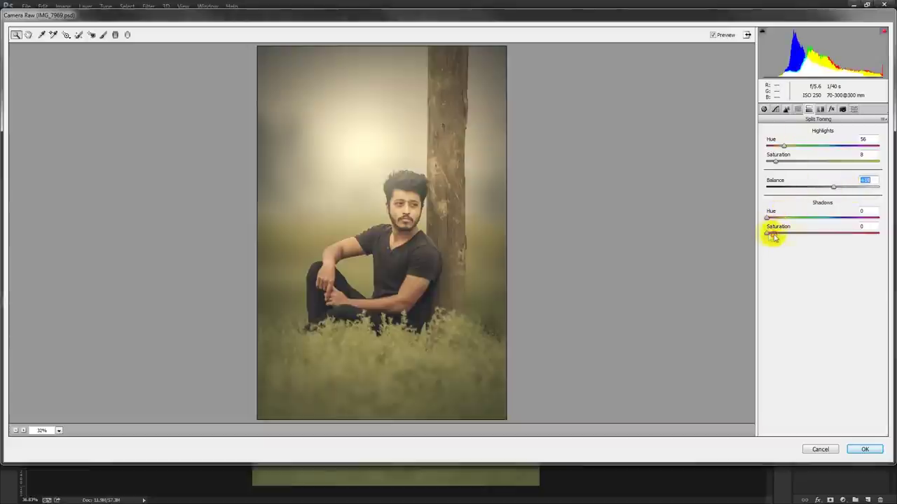
left_click_drag(771, 237, 767, 236)
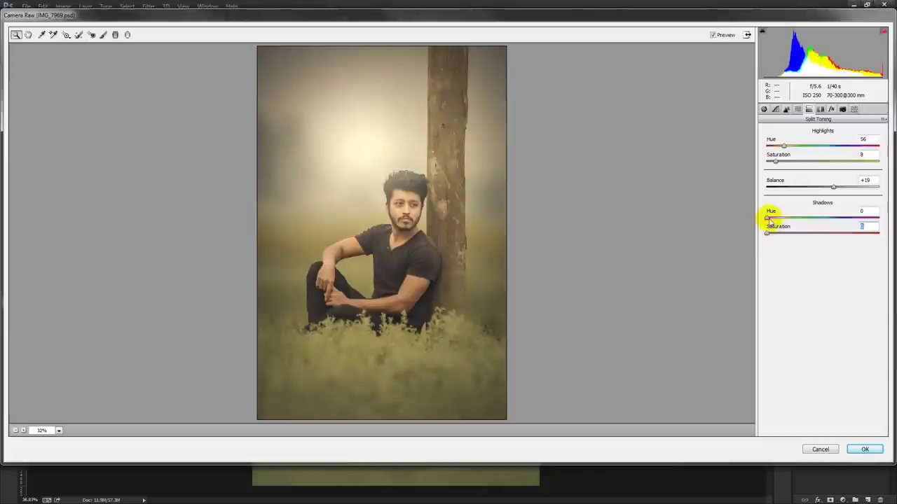
left_click_drag(767, 218, 785, 217)
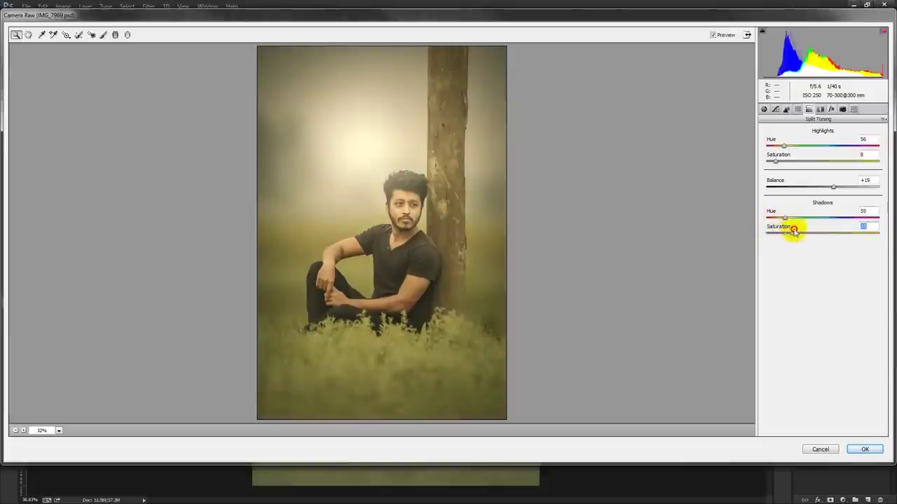
left_click_drag(774, 236, 768, 236)
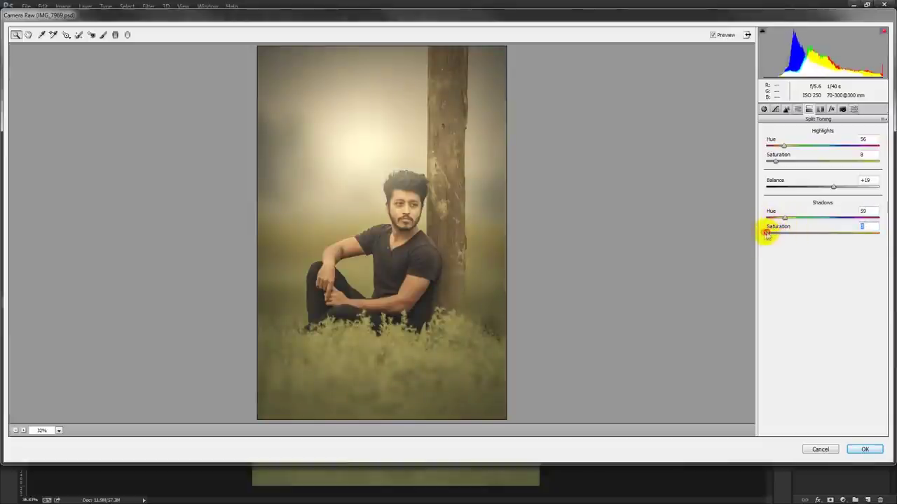
- Nudge Exposure up slightly and apply the Camera Raw edits to Layer 2
left_click(775, 109)
left_click(764, 110)
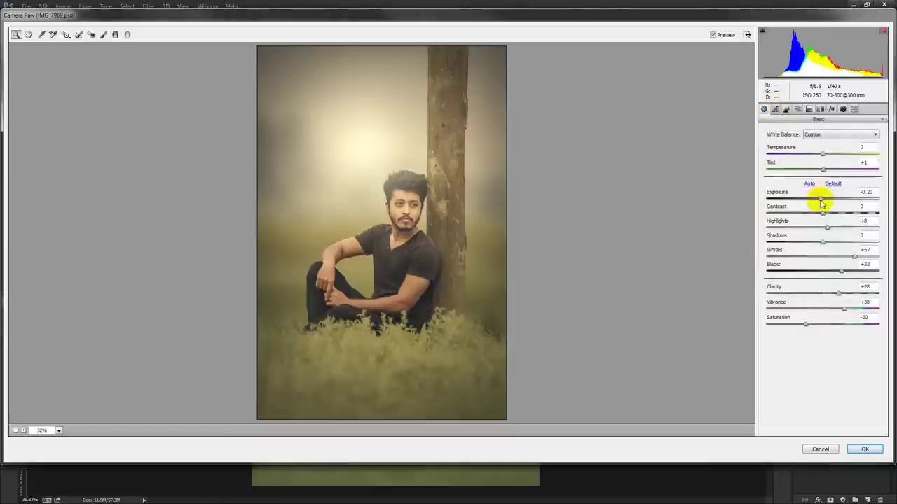
left_click_drag(821, 202, 822, 203)
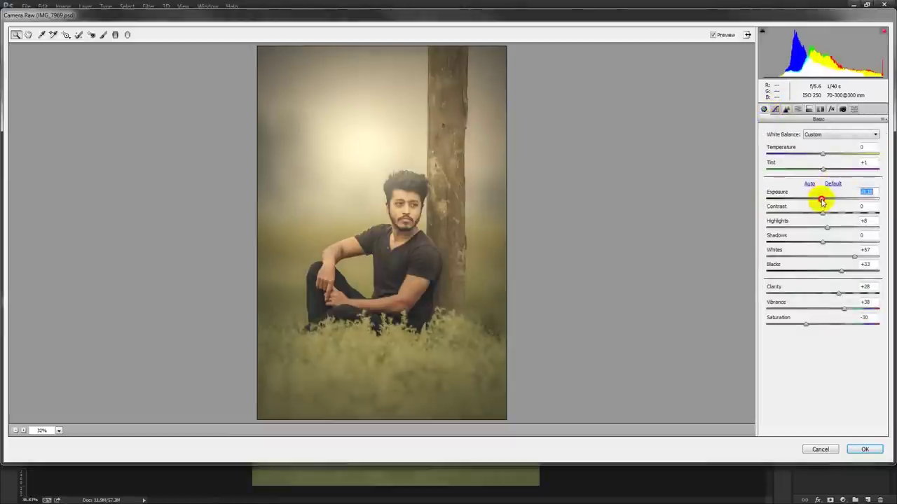
left_click(863, 449)
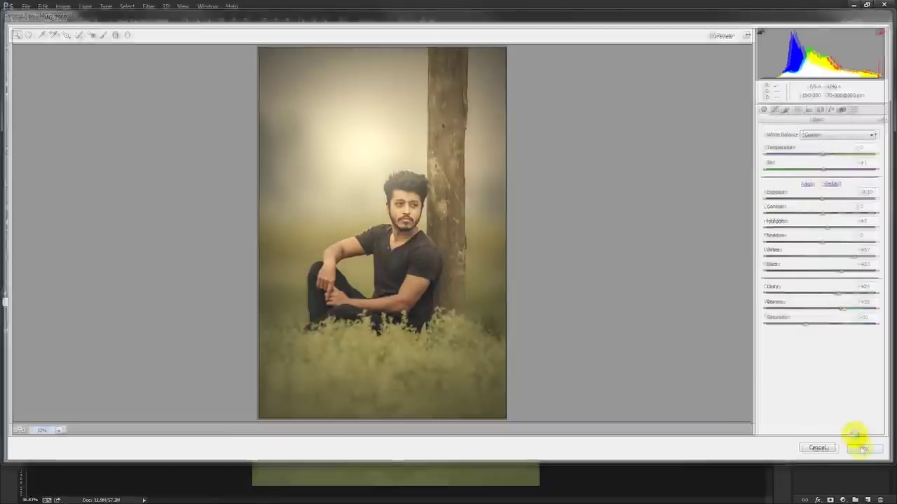
left_click(608, 216)
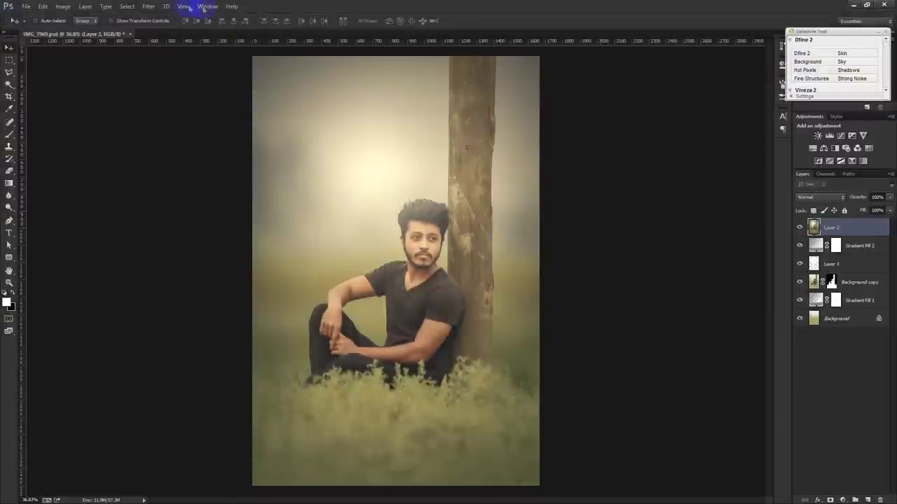
- Launch Nik Color Efex Pro 4 from the Filter menu and preview Bi-Color Filters
left_click(160, 6)
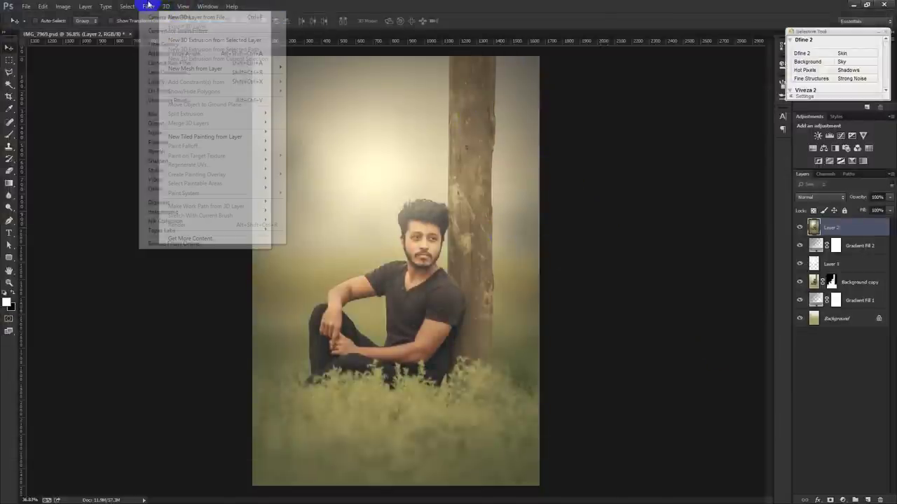
mouse_move(166, 221)
left_click(279, 230)
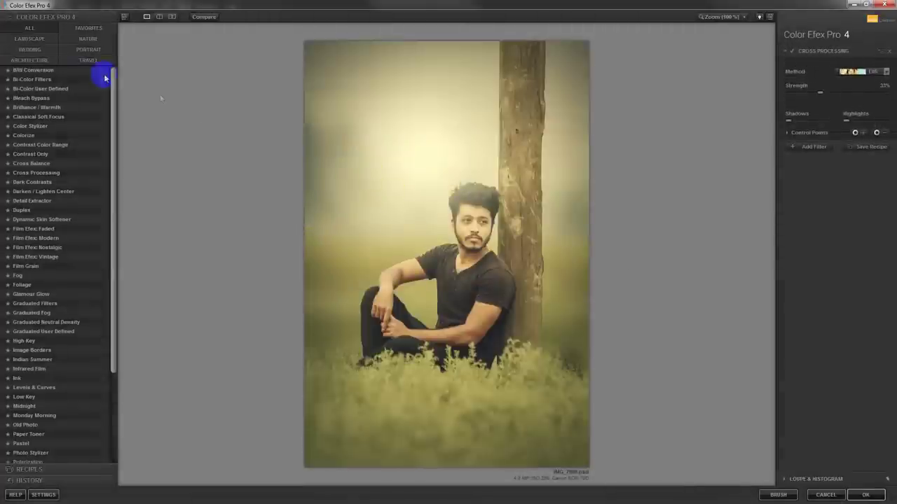
left_click(70, 71)
- Preview the Color Efex filters from Bi-Color Filters through Cross Balance on the photo
left_click(45, 80)
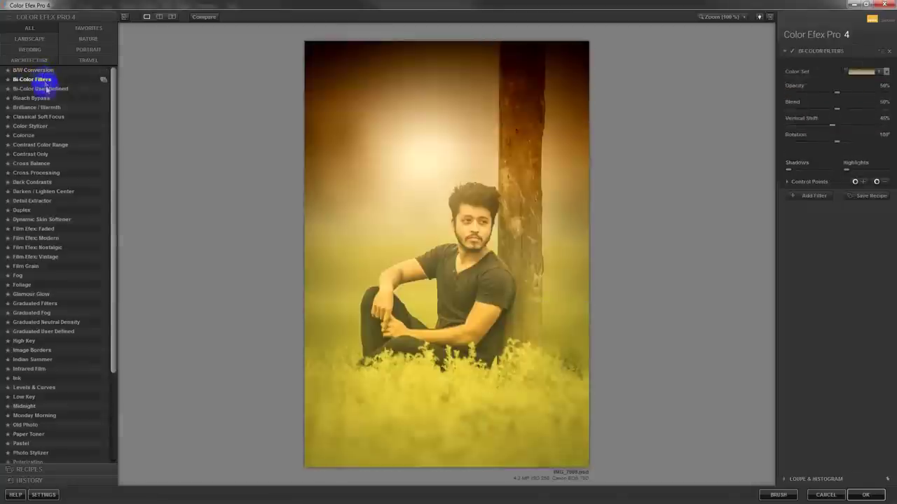
left_click(49, 89)
left_click(52, 98)
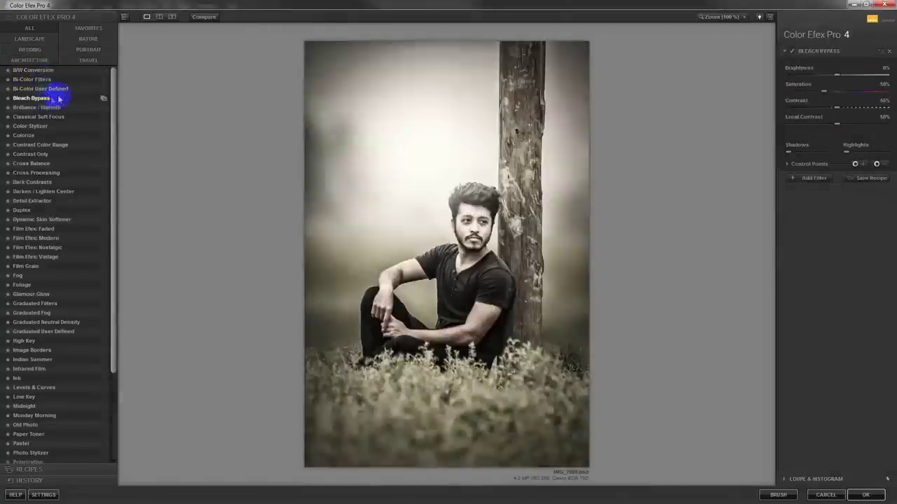
left_click(43, 108)
left_click(44, 117)
left_click(34, 126)
left_click(32, 136)
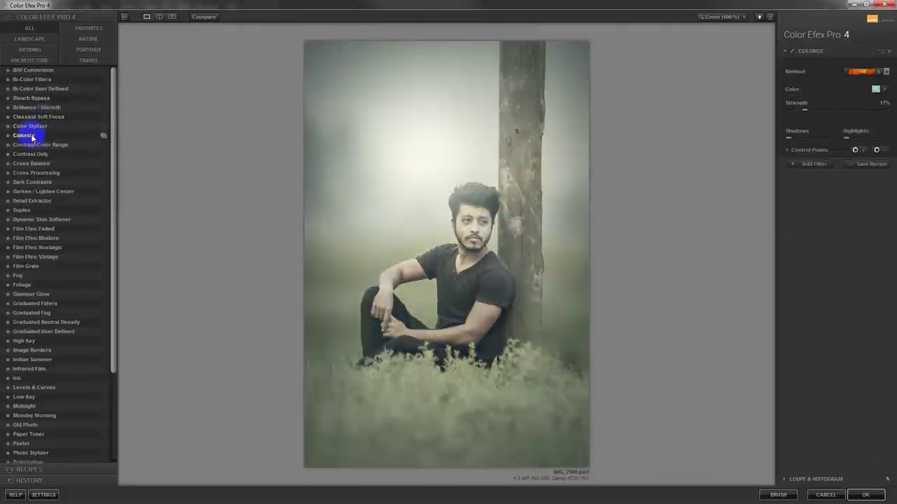
left_click(31, 145)
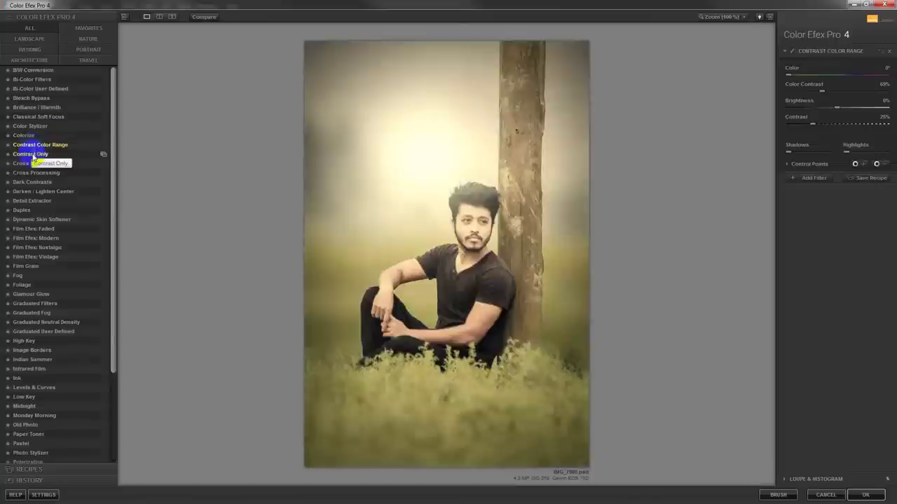
left_click(31, 163)
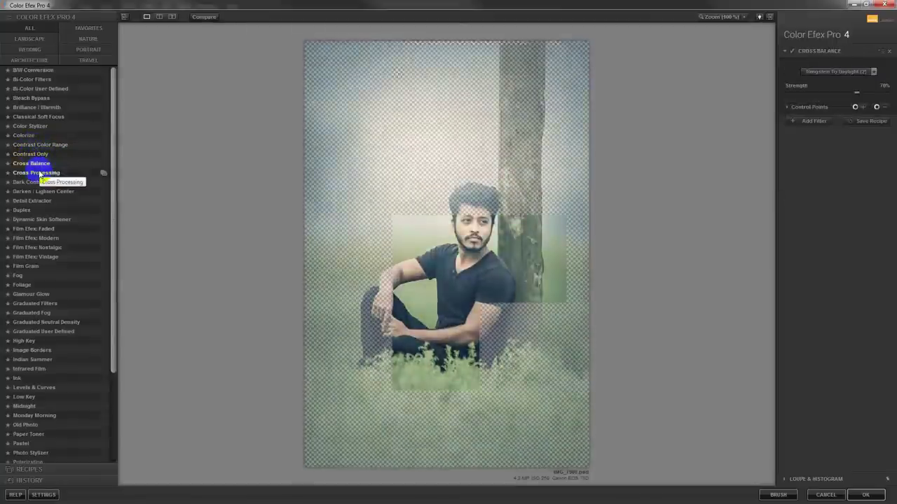
- Try the Tungsten To Daylight (1) Cross Balance preset, compare before/after, then turn it off
left_click(834, 71)
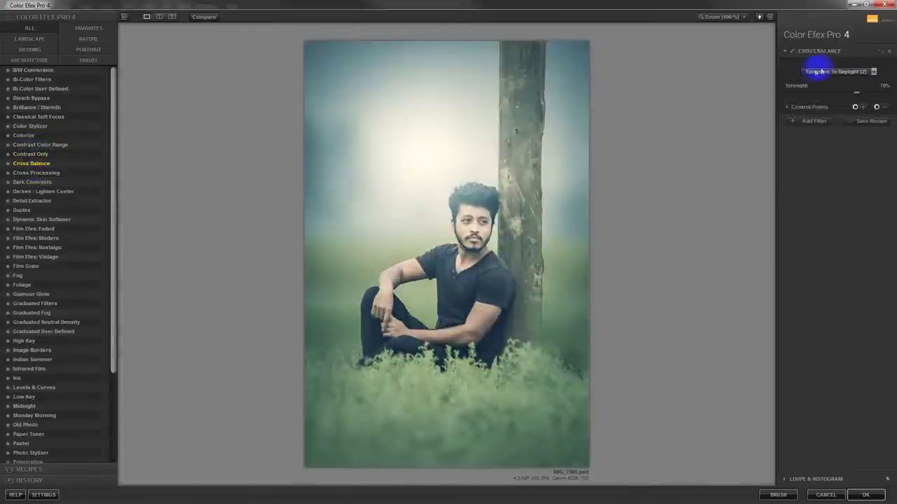
left_click(823, 82)
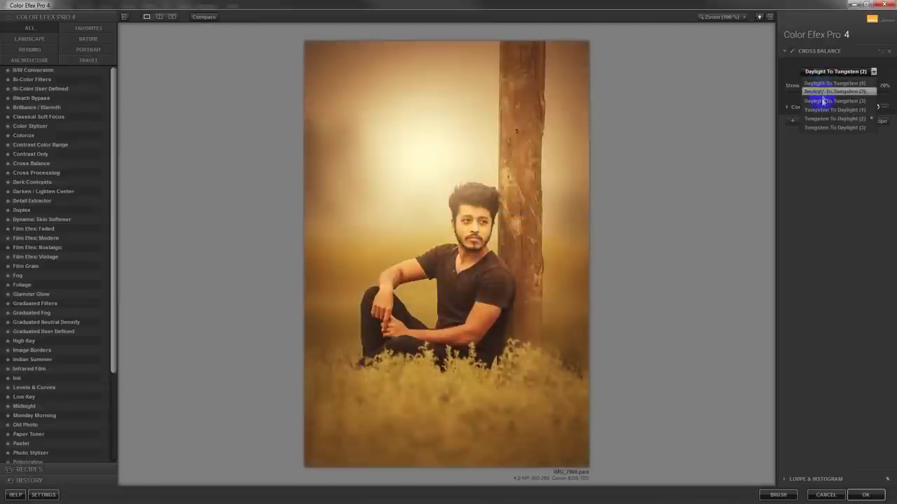
left_click(823, 112)
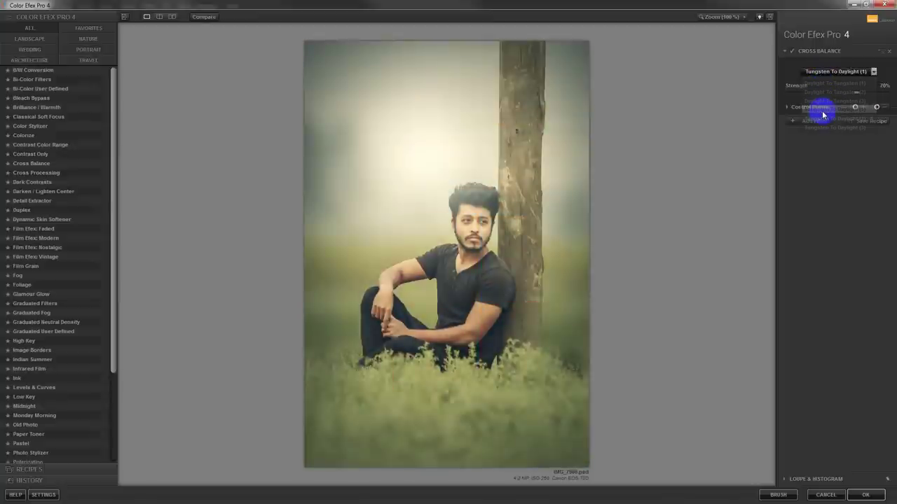
left_click(790, 53)
left_click(791, 53)
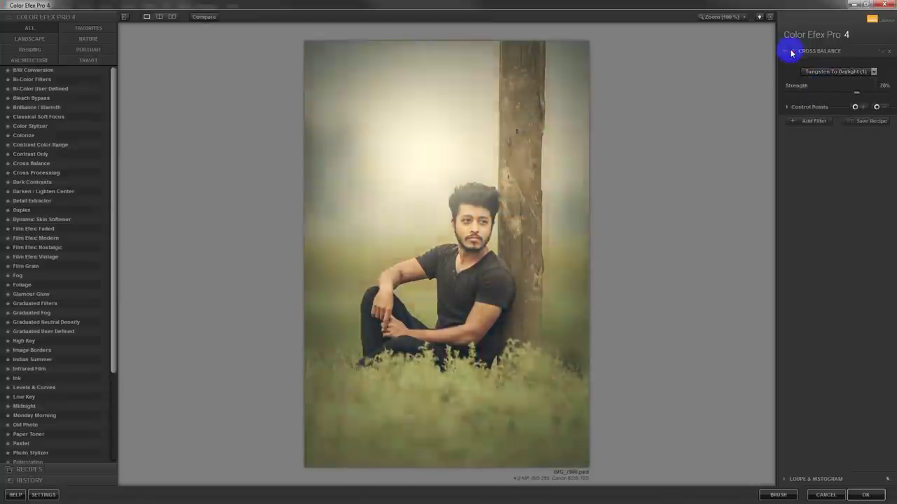
left_click(791, 52)
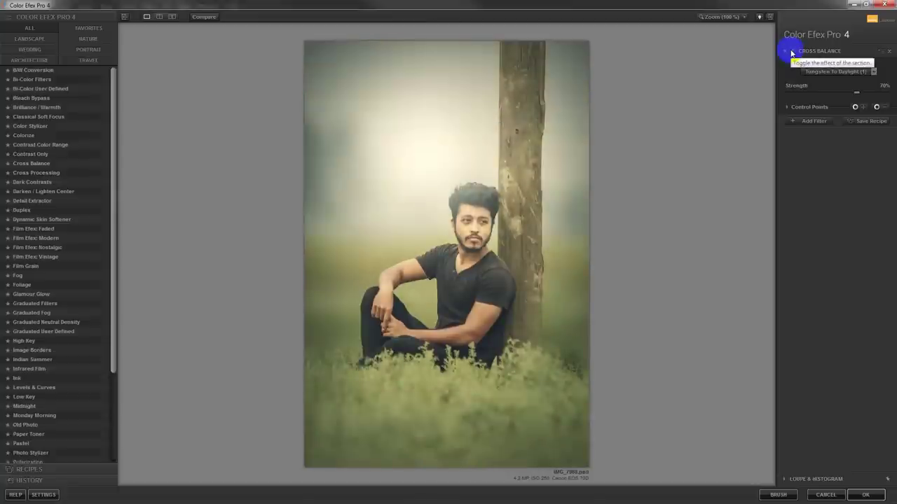
- Preview Detail Extractor through the Film Efex filters, then apply Foliage back to Photoshop
left_click(33, 200)
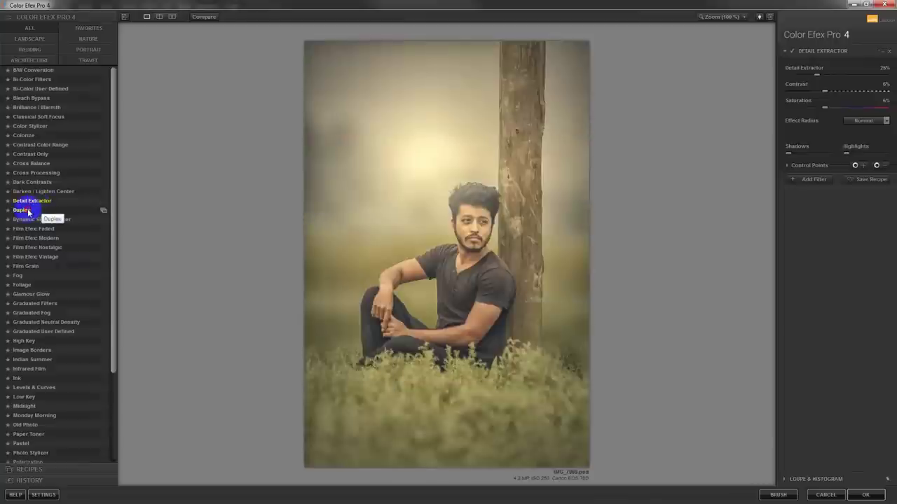
left_click(28, 211)
left_click(30, 219)
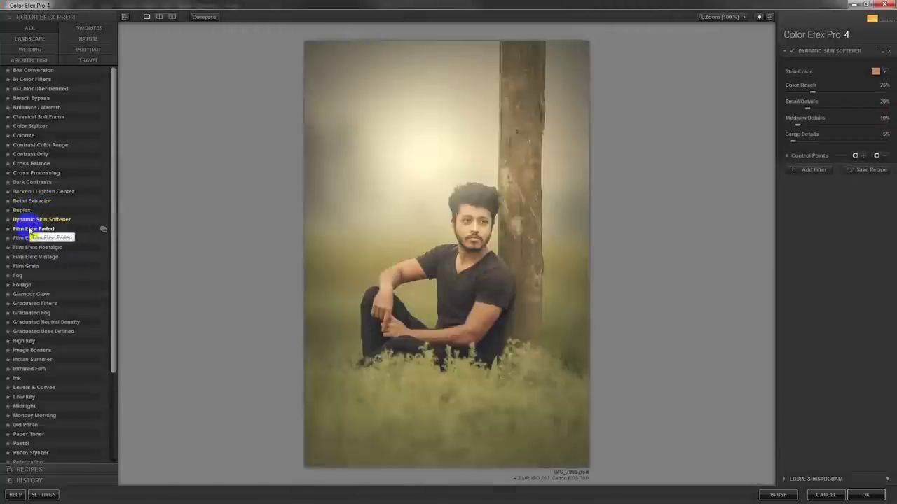
left_click(30, 229)
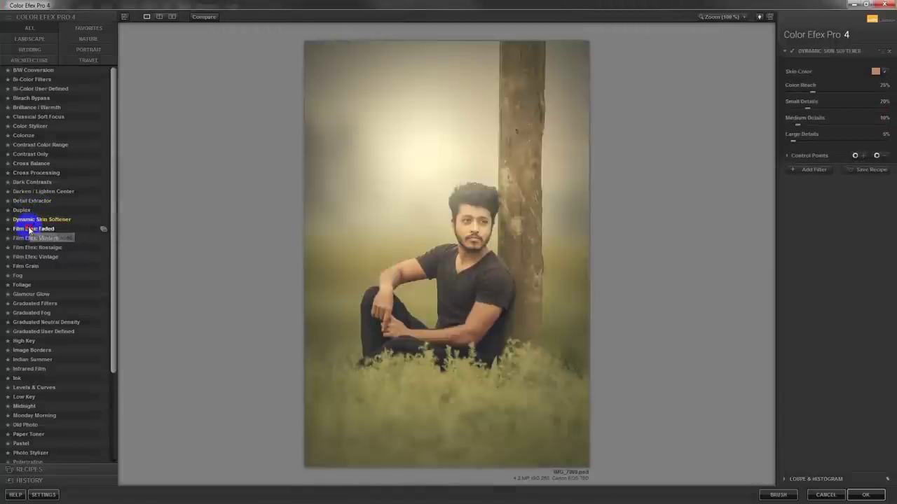
left_click(26, 238)
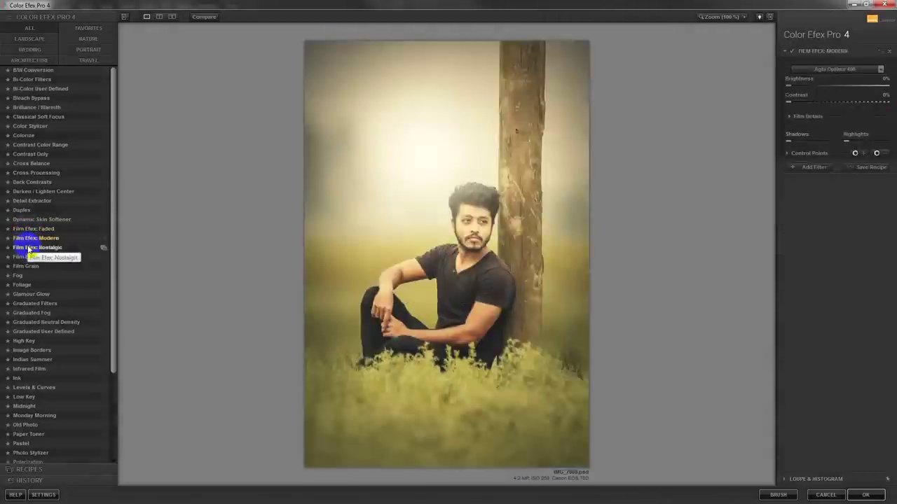
left_click(27, 247)
left_click(23, 286)
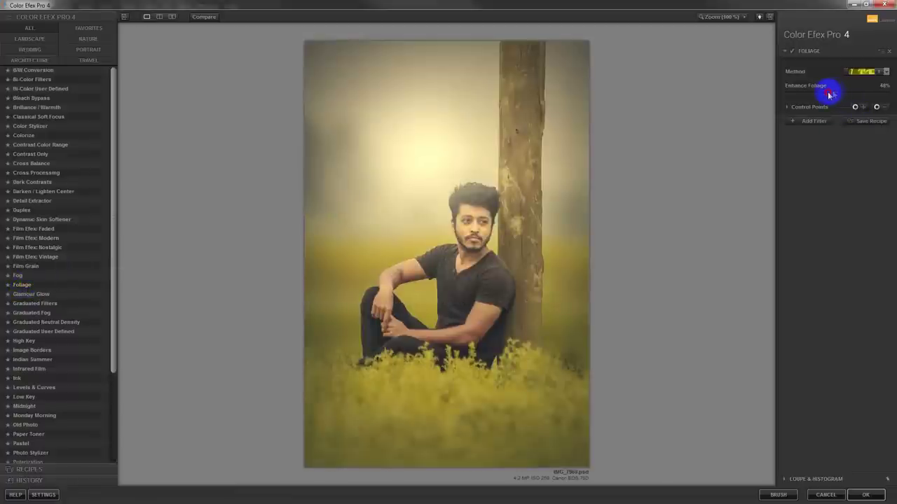
left_click(865, 495)
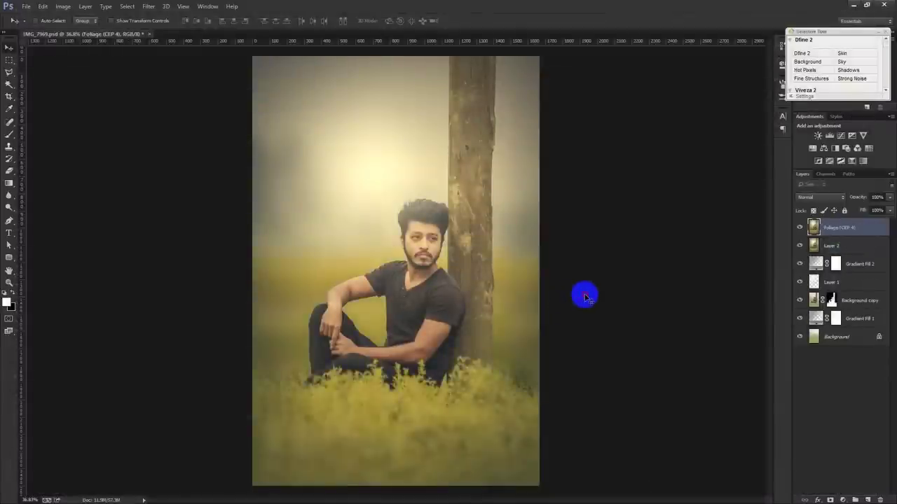
- Zoom in on the face and spot-heal the blemishes under the nose and eye
scroll(390, 262, "up", 2)
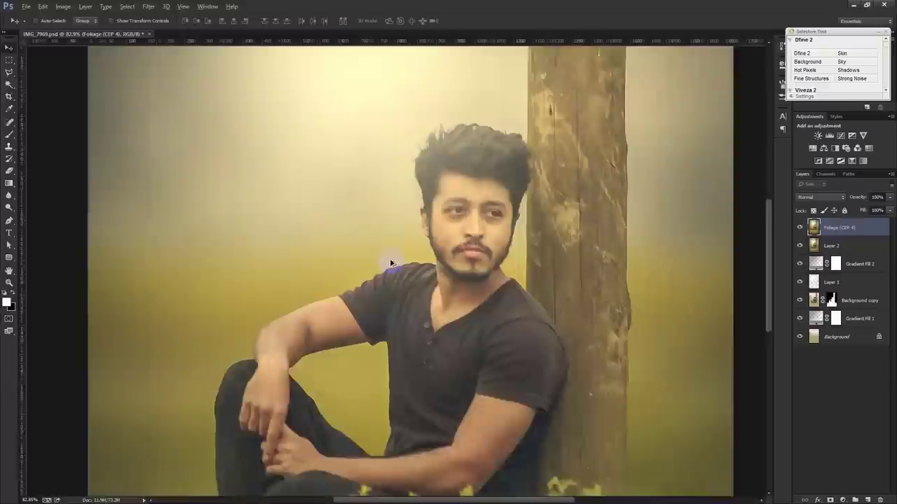
scroll(389, 262, "up", 3)
scroll(421, 263, "up", 2)
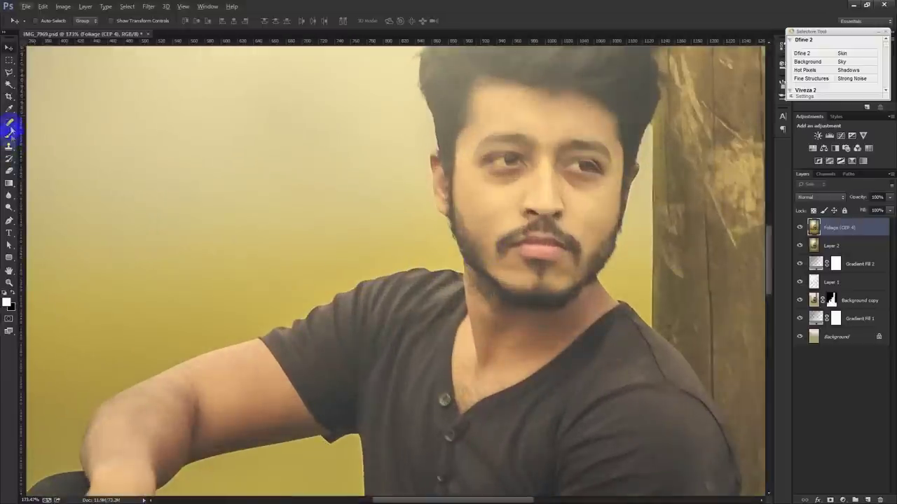
right_click(9, 122)
left_click(56, 119)
scroll(354, 140, "up", 1)
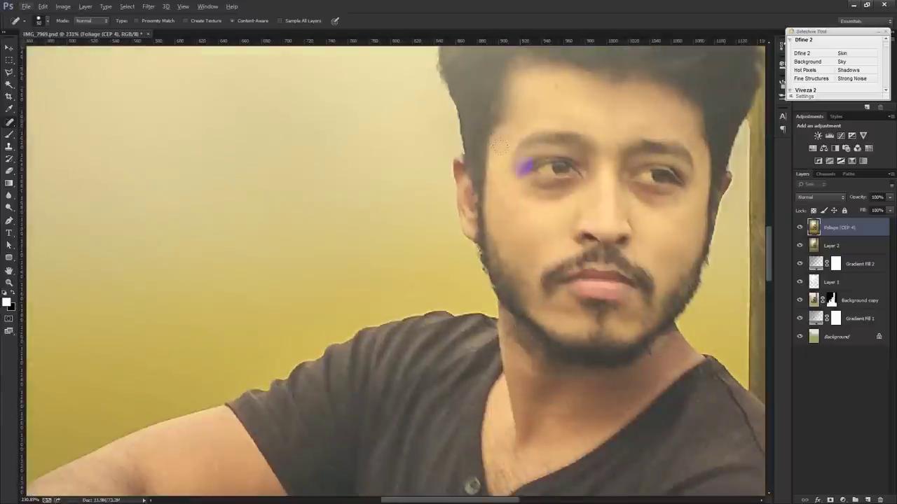
left_click(505, 186)
left_click_drag(598, 223, 598, 223)
left_click(553, 204)
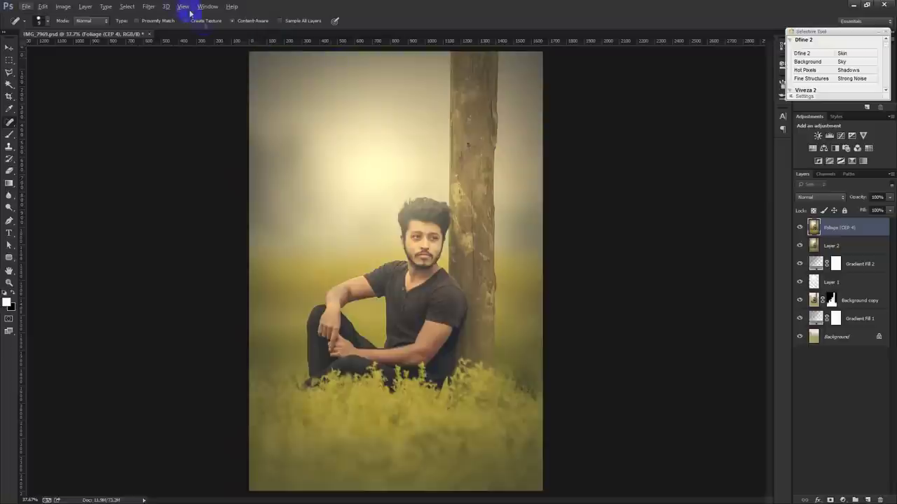
- In the Camera Raw Filter, add a graduated filter that darkens the lower grass
left_click(148, 7)
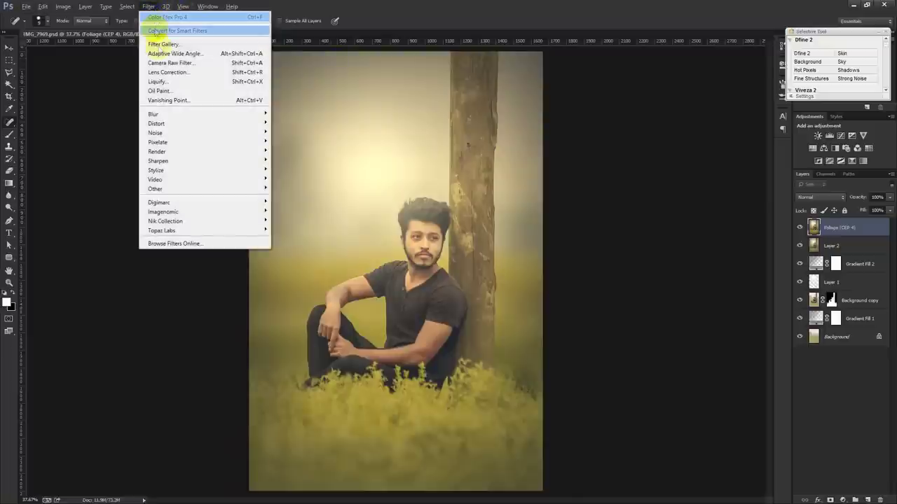
left_click(161, 62)
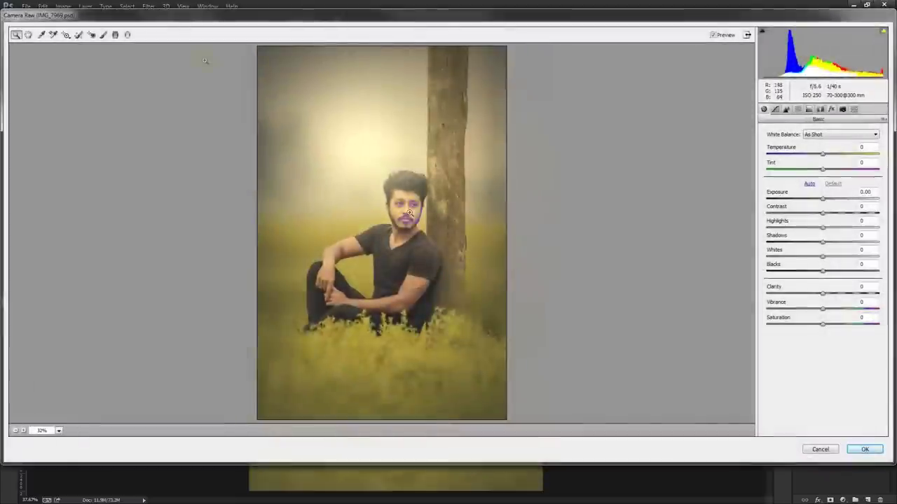
left_click(115, 35)
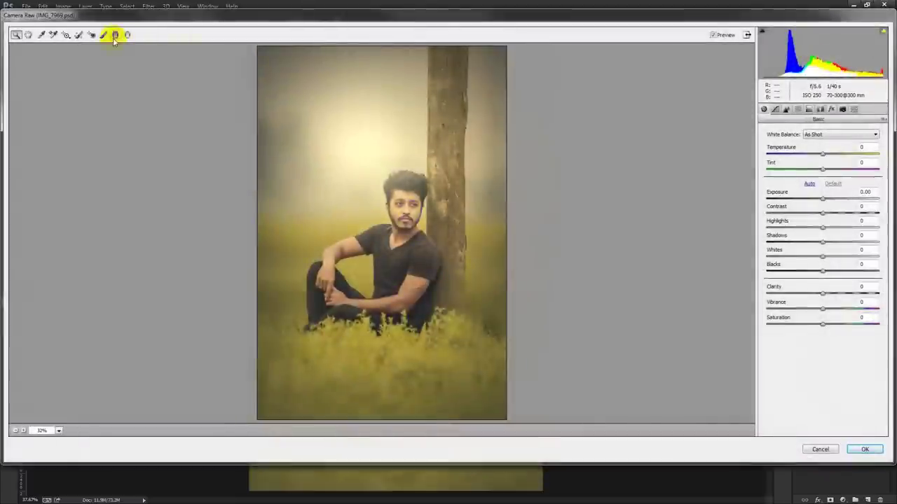
mouse_move(427, 406)
left_mouse_down()
mouse_move(407, 376)
mouse_move(401, 313)
left_mouse_up()
left_click_drag(830, 184, 809, 185)
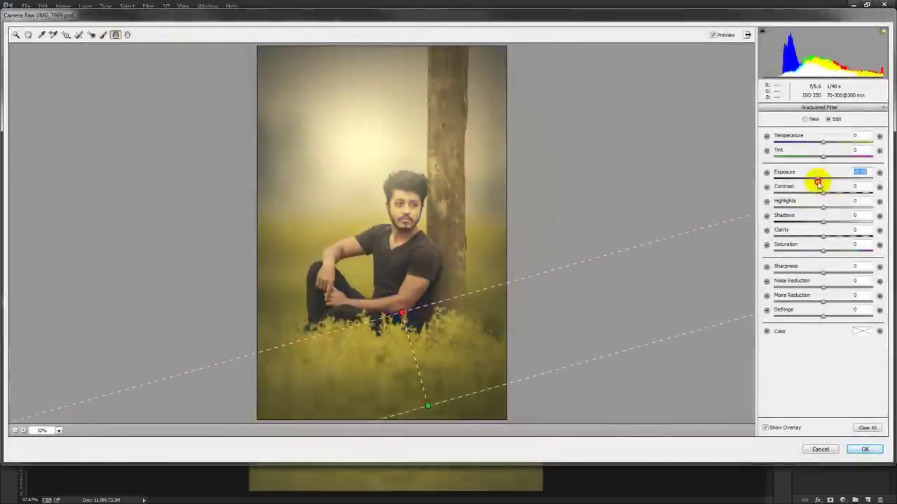
left_click_drag(809, 184, 815, 184)
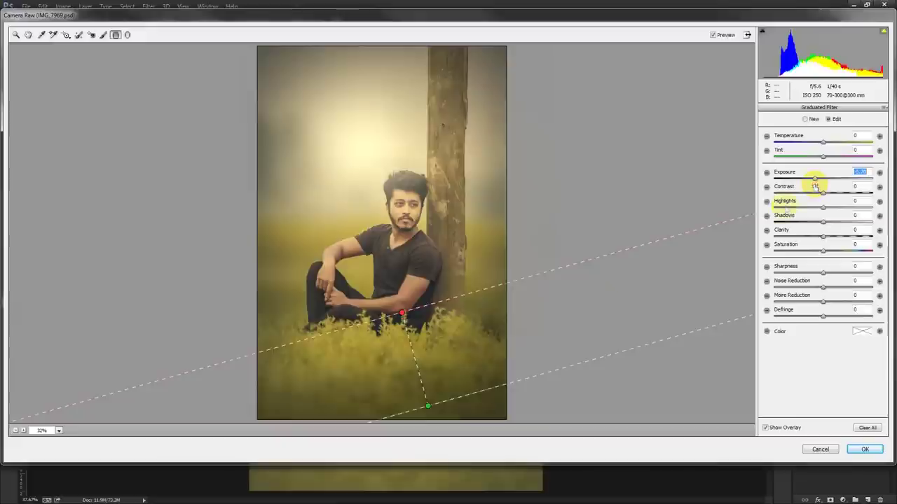
left_click_drag(403, 314, 420, 282)
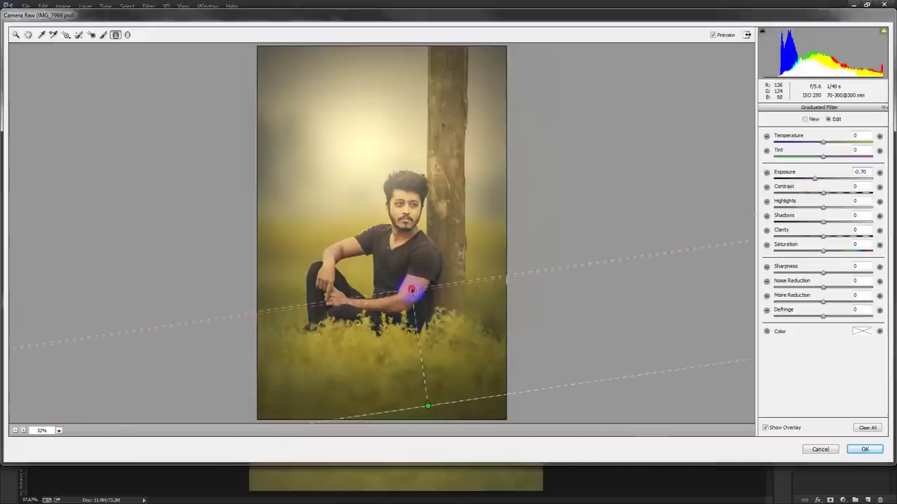
left_click(428, 405)
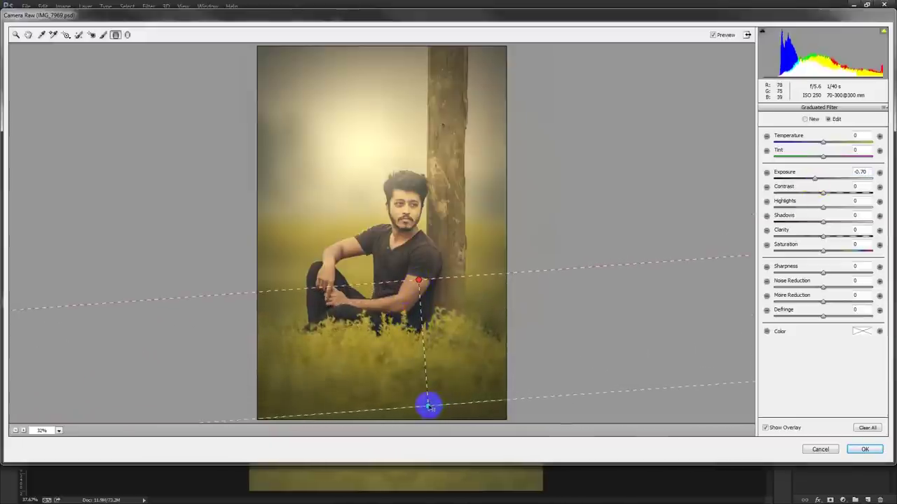
left_click_drag(428, 405, 428, 383)
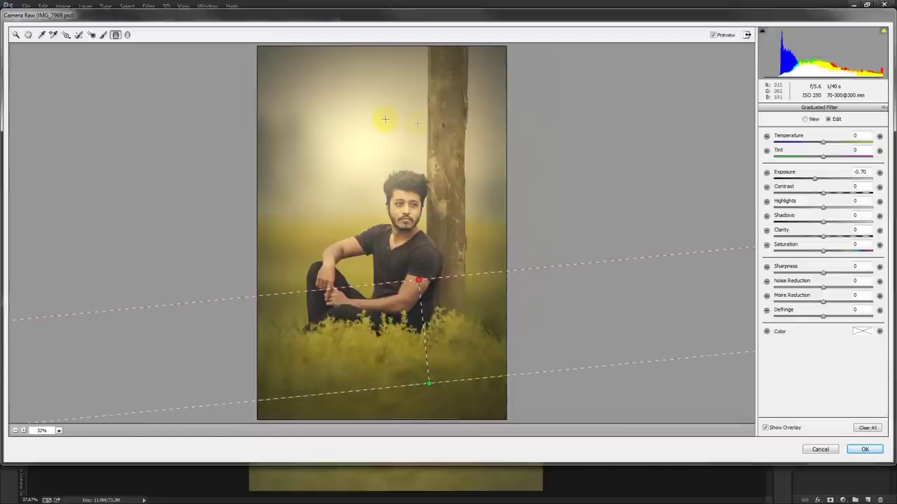
- Add a second graduated filter from the top at -0.95 exposure, reaching the man's head
left_click(475, 47)
left_click_drag(474, 44, 428, 138)
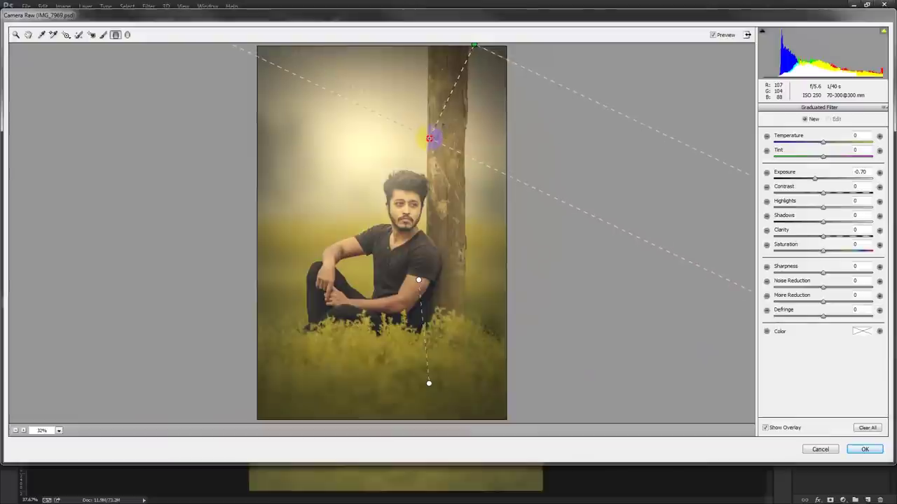
left_click_drag(820, 179, 813, 180)
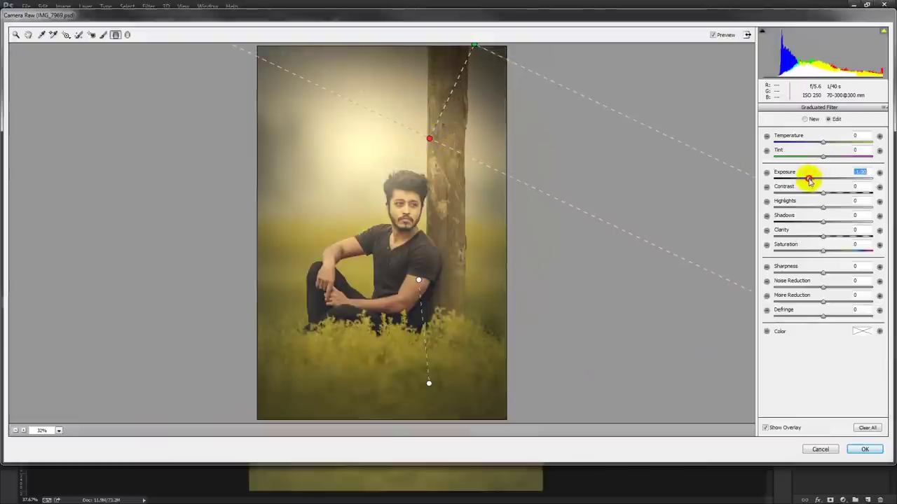
left_click_drag(475, 45, 466, 7)
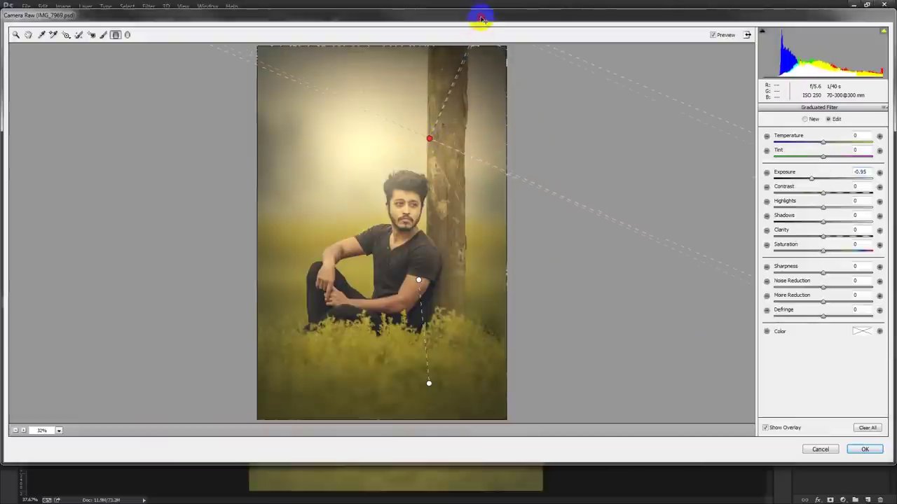
mouse_move(429, 138)
left_mouse_down()
mouse_move(405, 152)
mouse_move(411, 171)
left_mouse_up()
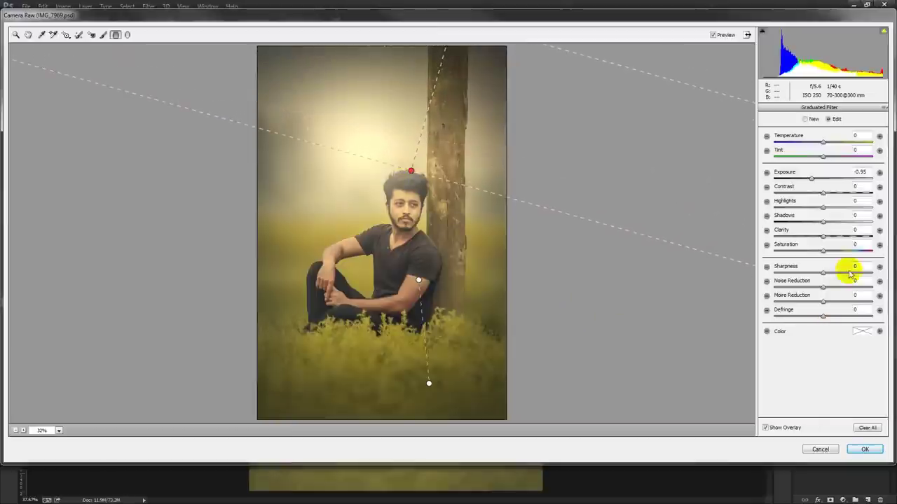
- Draw a large radial filter around the man, darken outside it, and apply Camera Raw
left_click(127, 35)
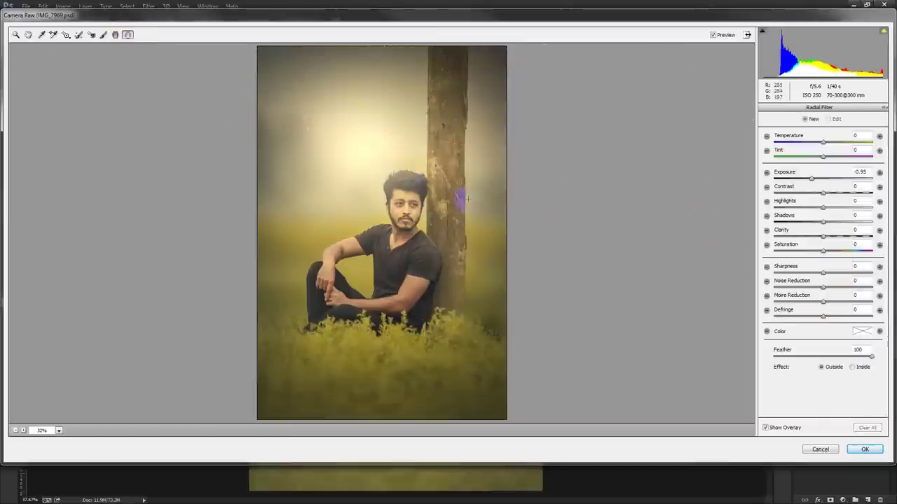
left_click_drag(384, 188, 508, 291)
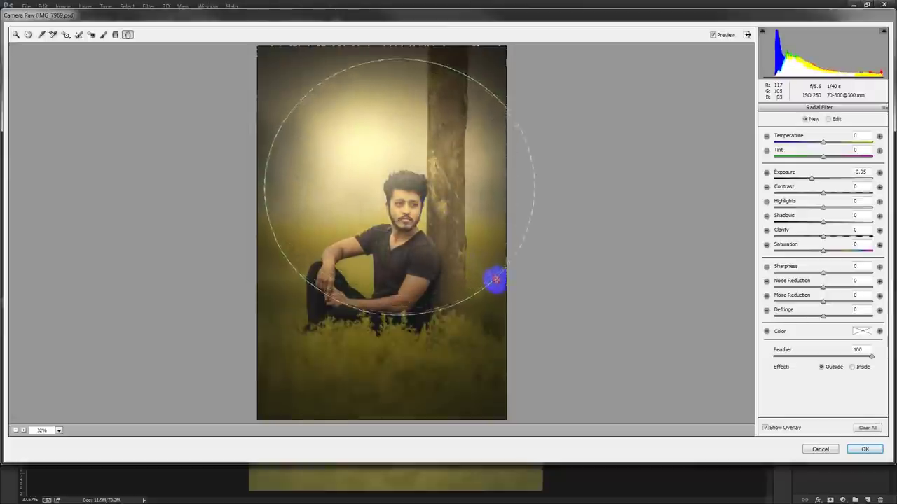
left_click_drag(507, 290, 519, 302)
left_click(809, 180)
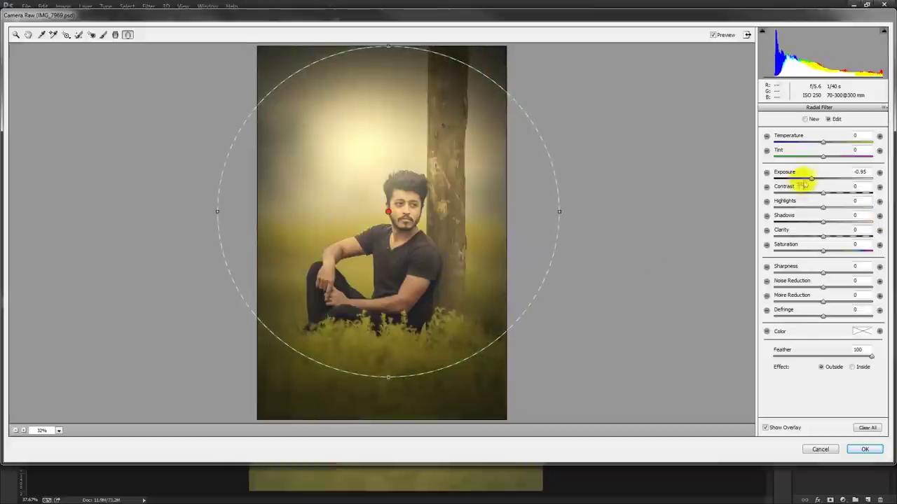
left_click_drag(811, 179, 813, 180)
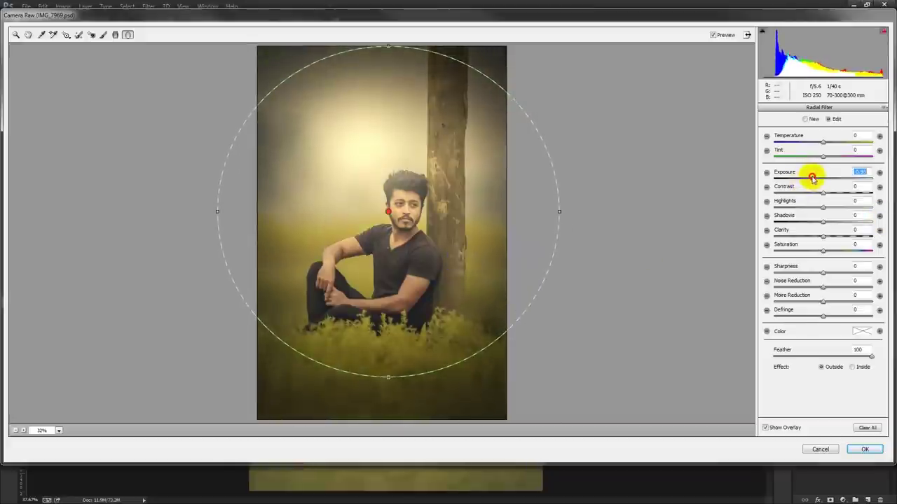
left_click(863, 449)
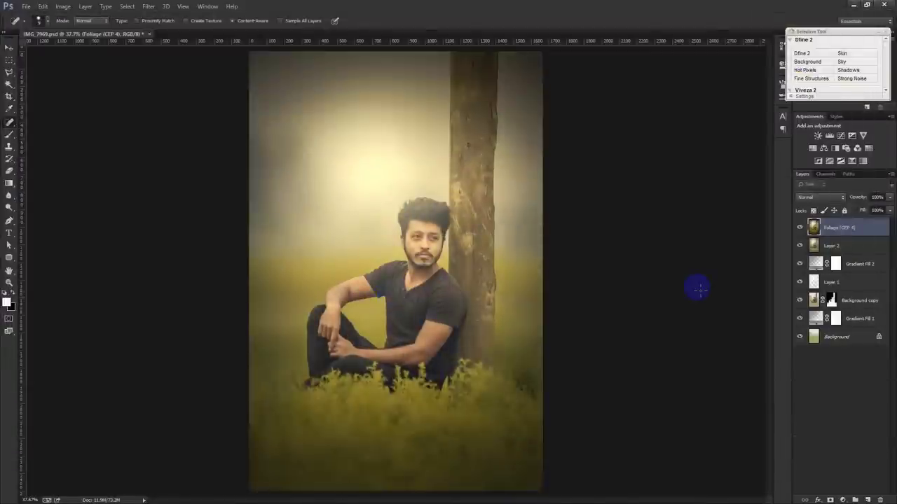
- Add a Color Lookup adjustment layer and pick the DropBlues.3DL 3DLUT file
left_click(844, 500)
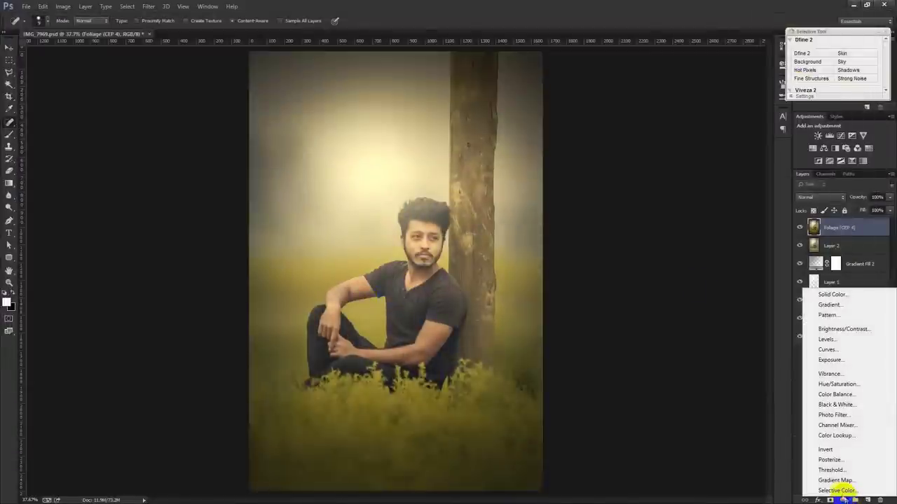
left_click(844, 437)
left_click(704, 87)
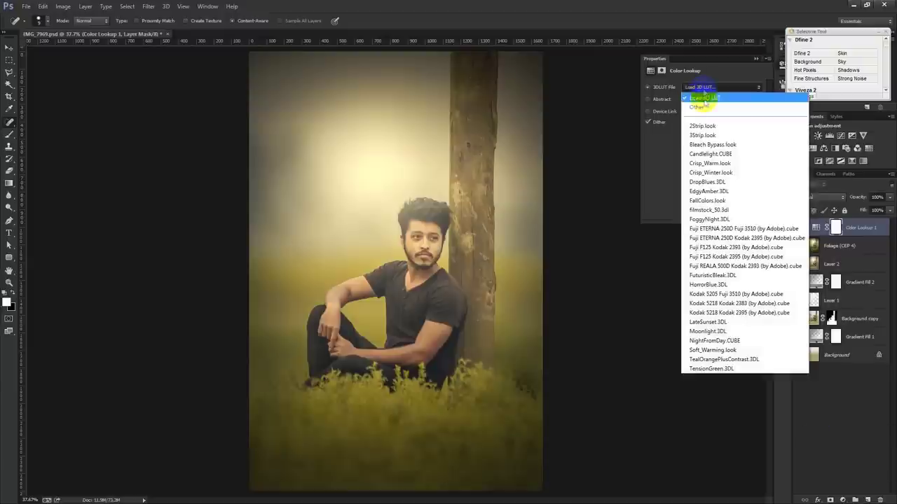
left_click(709, 133)
scroll(704, 89, "down", 1)
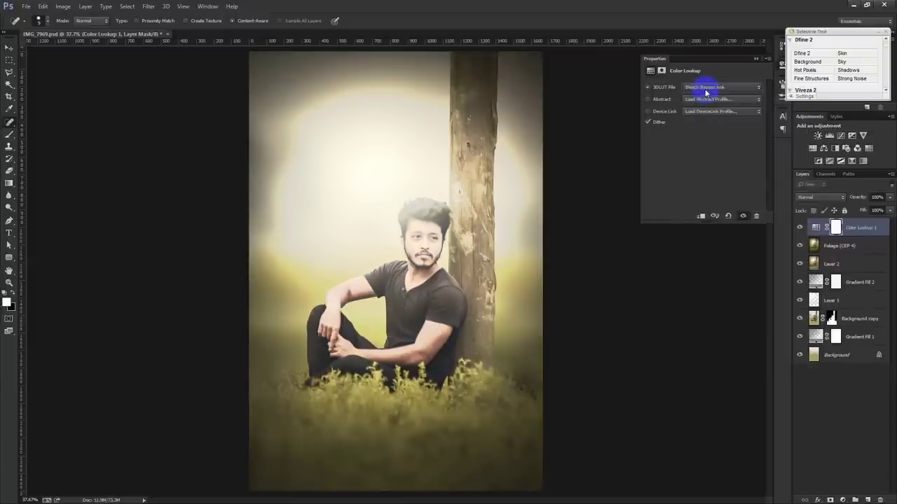
scroll(704, 89, "down", 1)
scroll(705, 92, "down", 1)
scroll(706, 92, "down", 1)
scroll(706, 92, "down", 1)
scroll(705, 92, "down", 1)
scroll(706, 92, "down", 1)
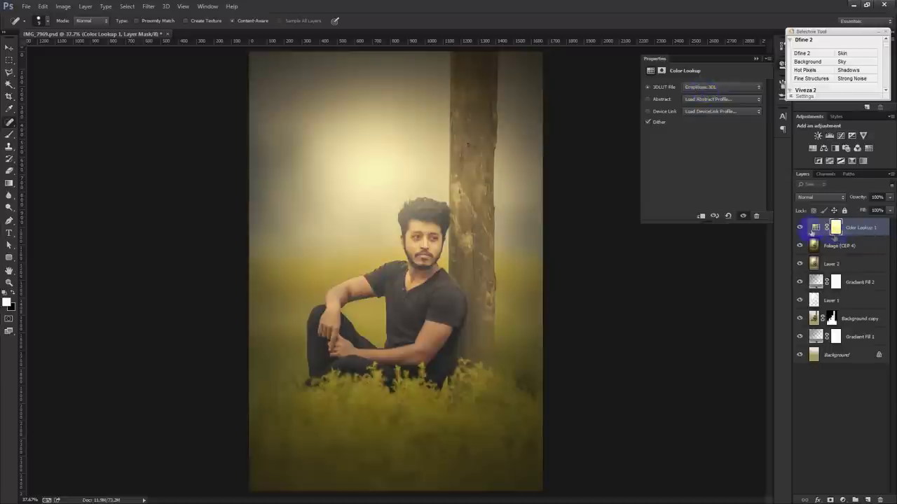
- Toggle the lookup to compare before and after, close Properties, and save the document
left_click(801, 229)
left_click(800, 229)
left_click(801, 229)
left_click(801, 229)
left_click(801, 229)
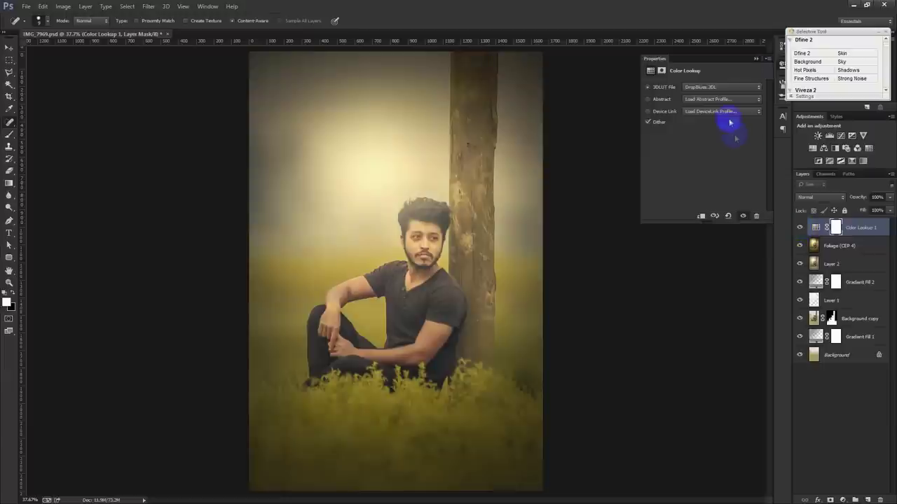
left_click(757, 60)
key("ctrl+s")
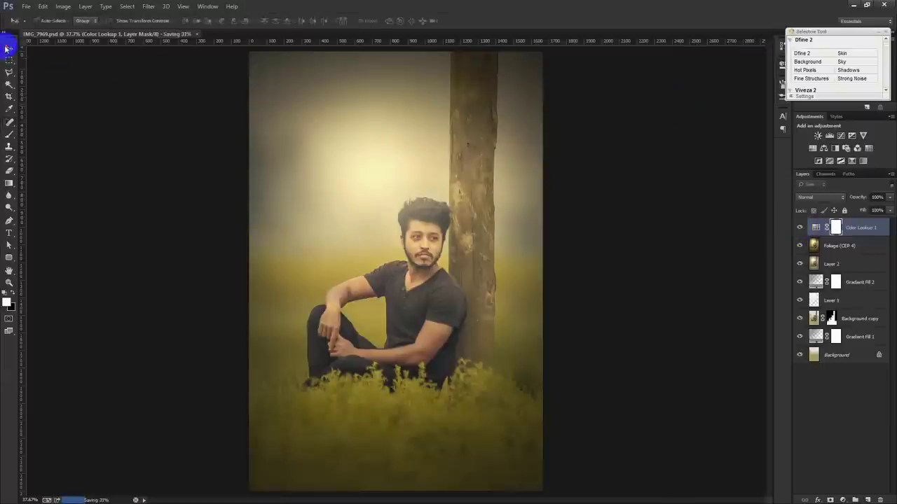
left_click(6, 48)
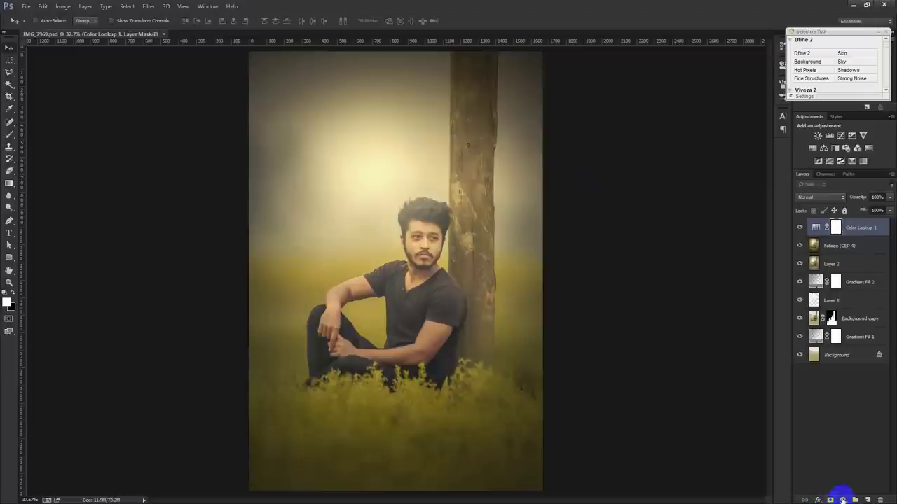
- Add a Curves layer with lifted shadows and slightly brightened highlights
left_click(842, 499)
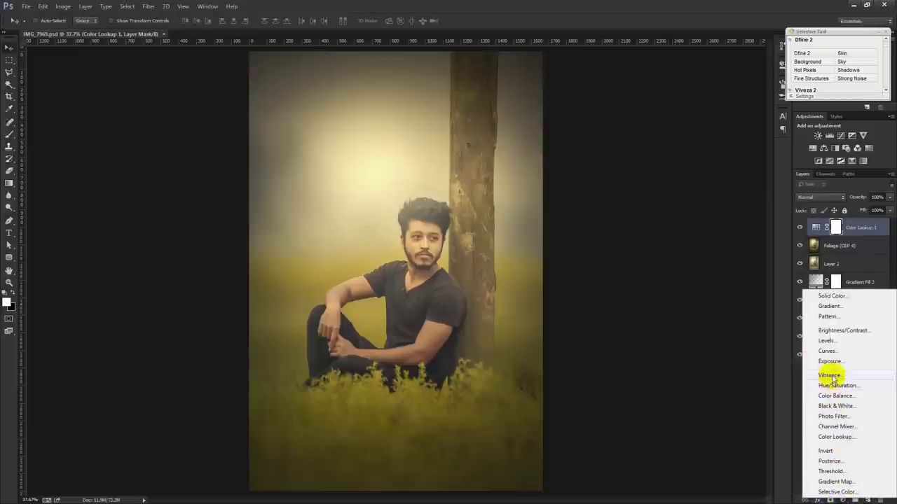
left_click(831, 351)
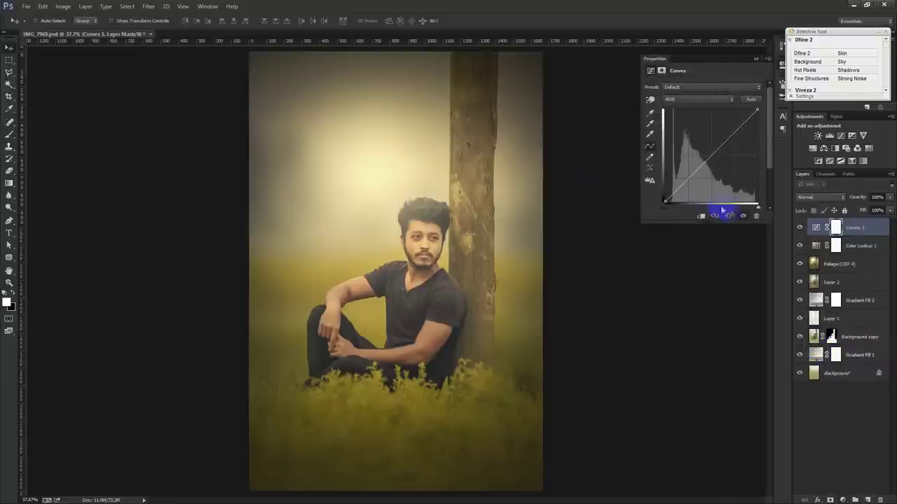
left_click(732, 133)
left_click_drag(683, 182, 684, 184)
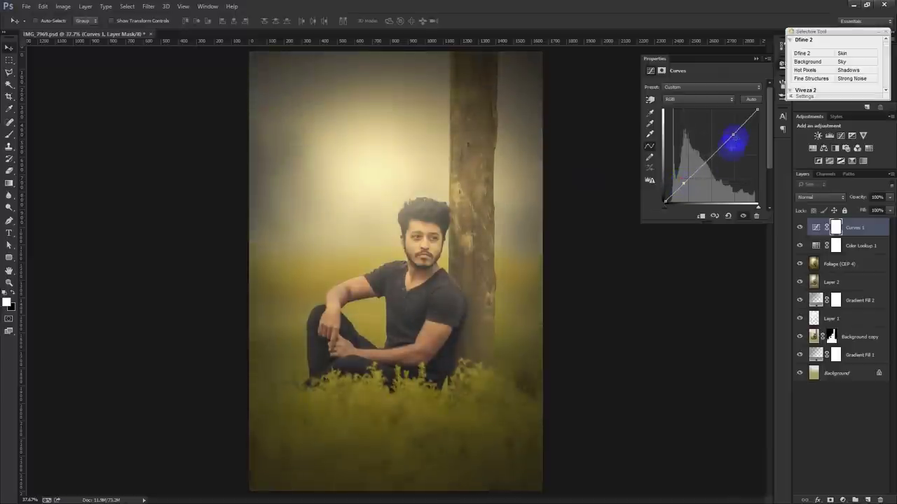
left_click_drag(732, 135, 732, 134)
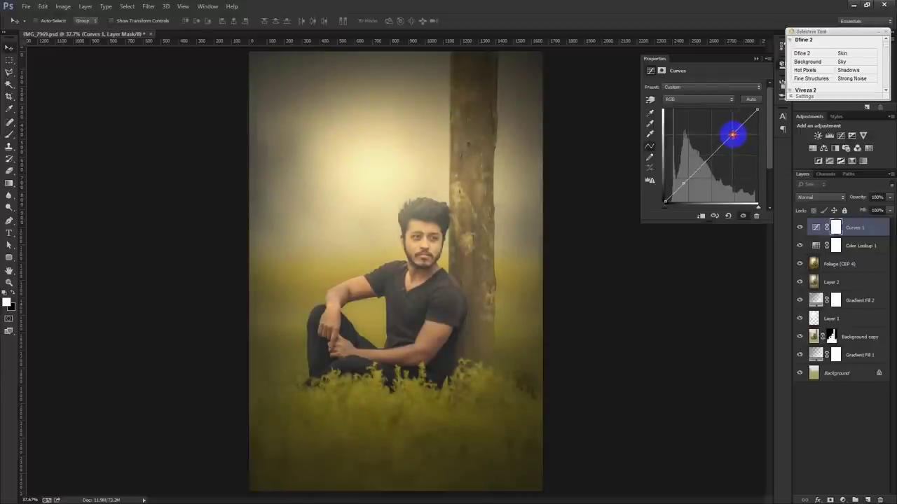
left_click_drag(732, 134, 733, 134)
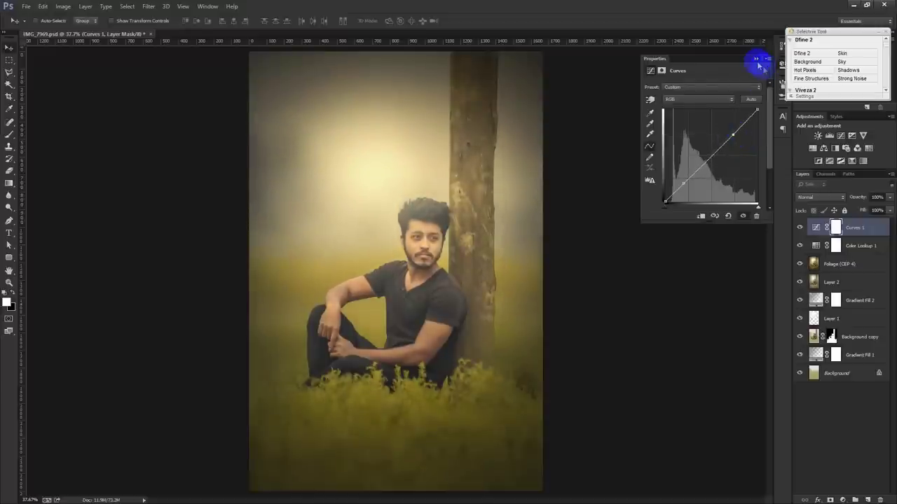
left_click(756, 59)
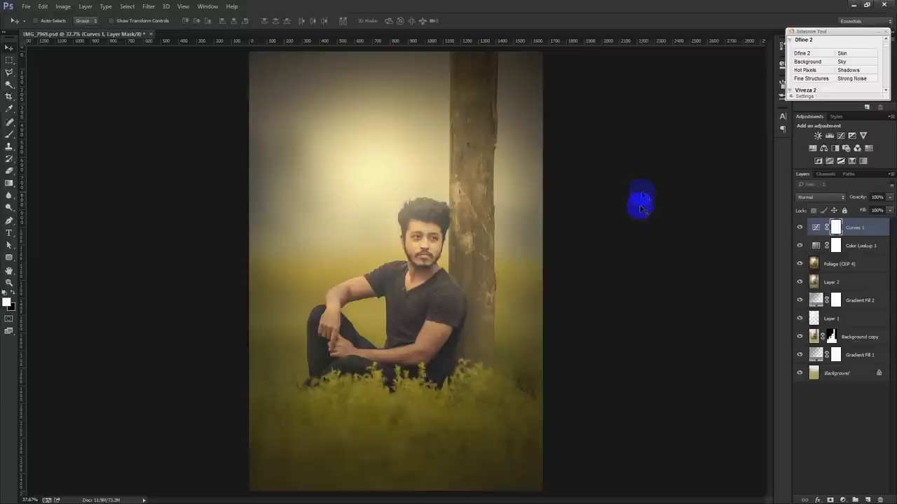
- Save the document and bring up the History panel
key("ctrl+s")
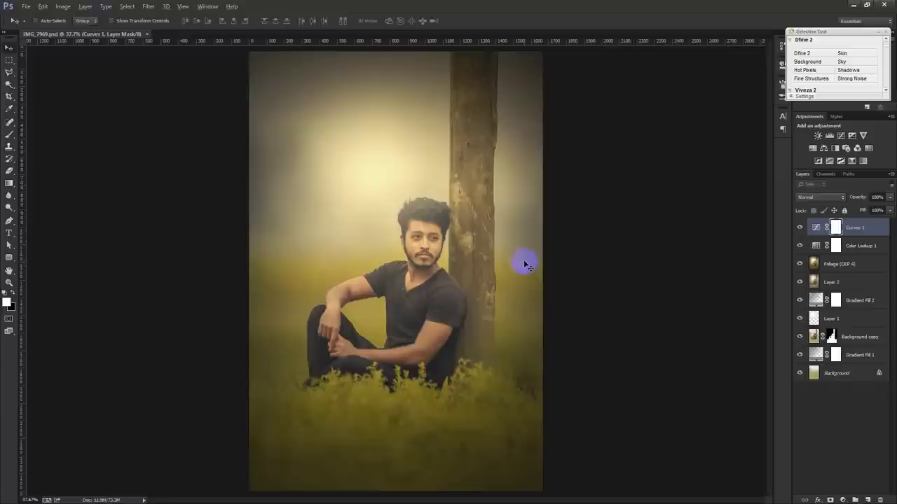
scroll(526, 265, "down", 1)
scroll(523, 263, "up", 1)
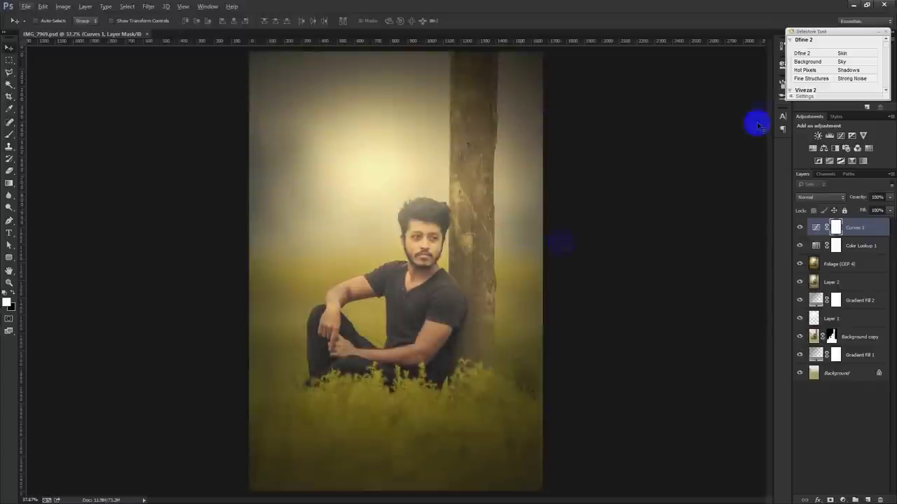
left_click(781, 63)
- Compare the original snapshot with the final Modify Curves Layer history state
left_click_drag(774, 407, 759, 95)
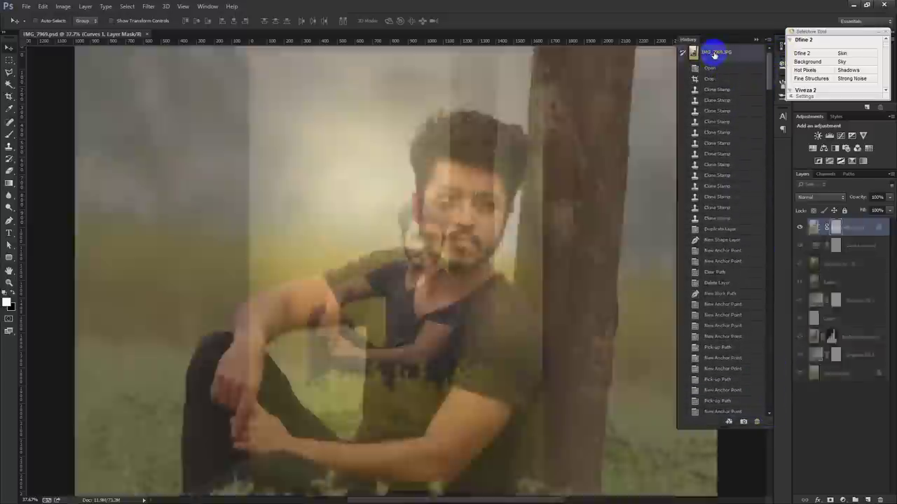
left_click(713, 53)
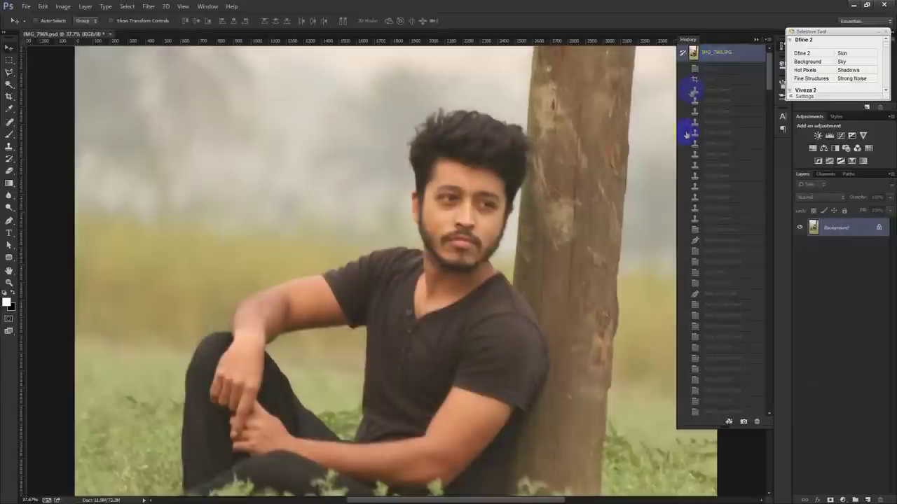
left_click_drag(770, 67, 788, 416)
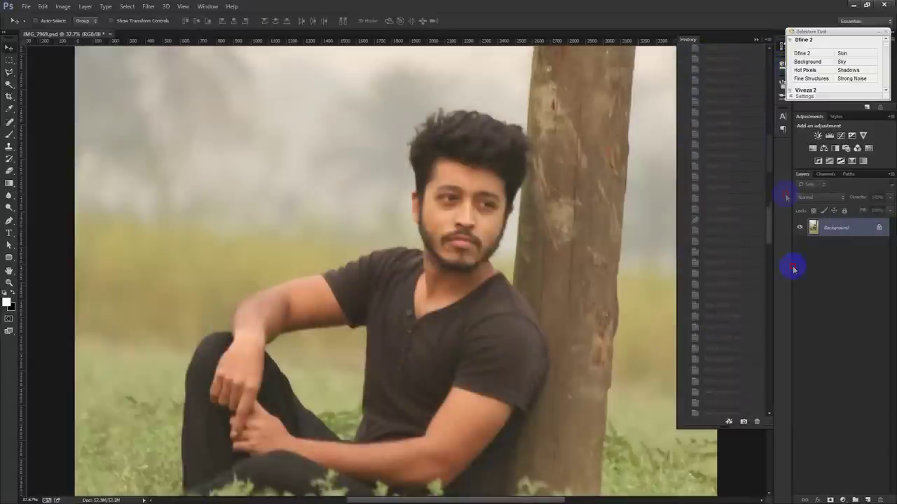
left_click(743, 410)
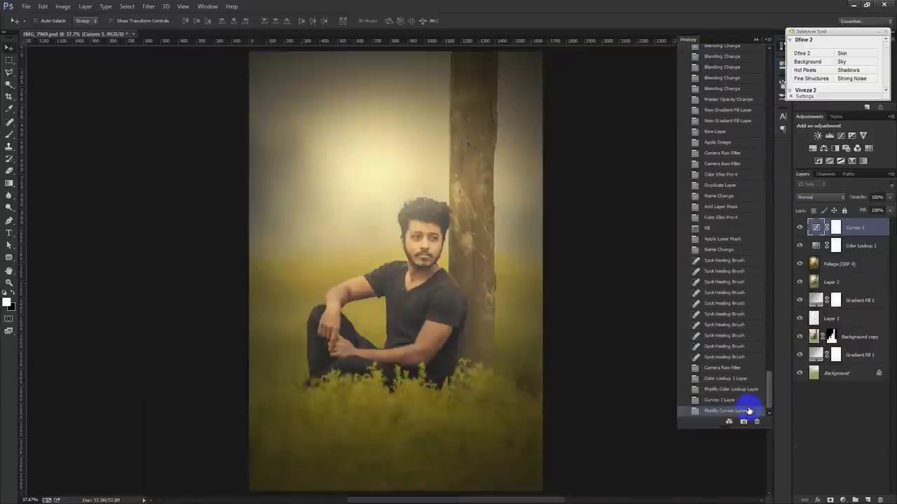
key("ctrl+shift+s")
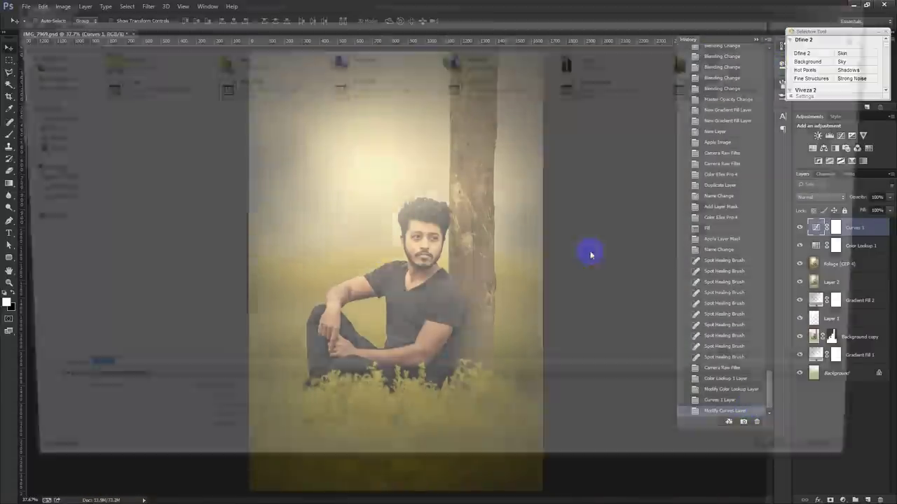
- Save the layered document as IMG_7969 in Photoshop format
left_click(263, 388)
left_click(263, 388)
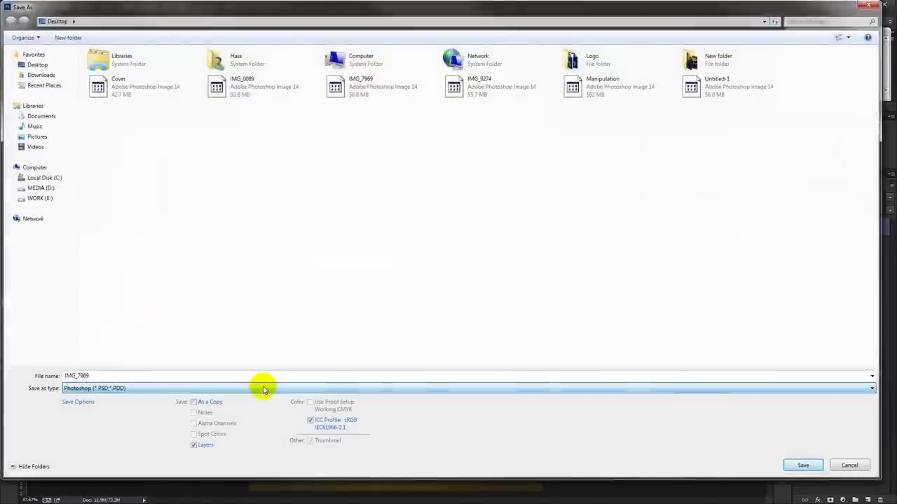
left_click(803, 466)
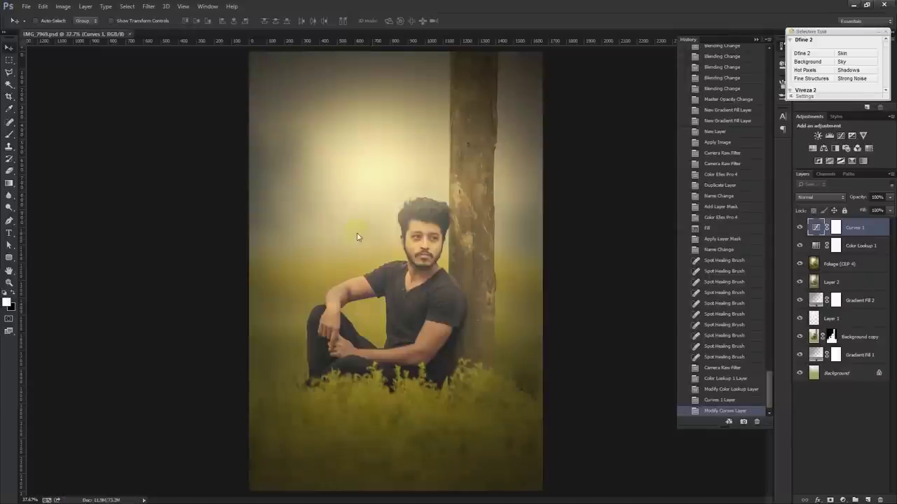
- Save another copy as JPEG at Maximum quality (12)
key("ctrl+shift+s")
left_click(273, 387)
left_click(342, 294)
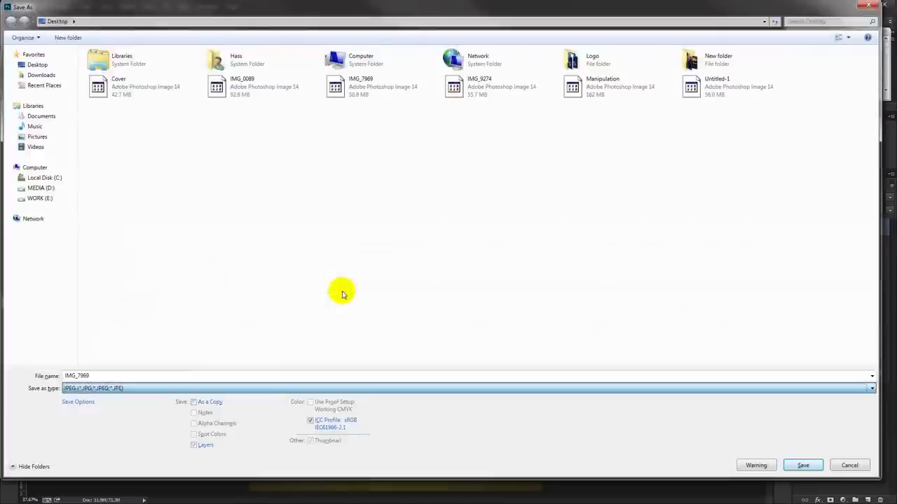
left_click(803, 465)
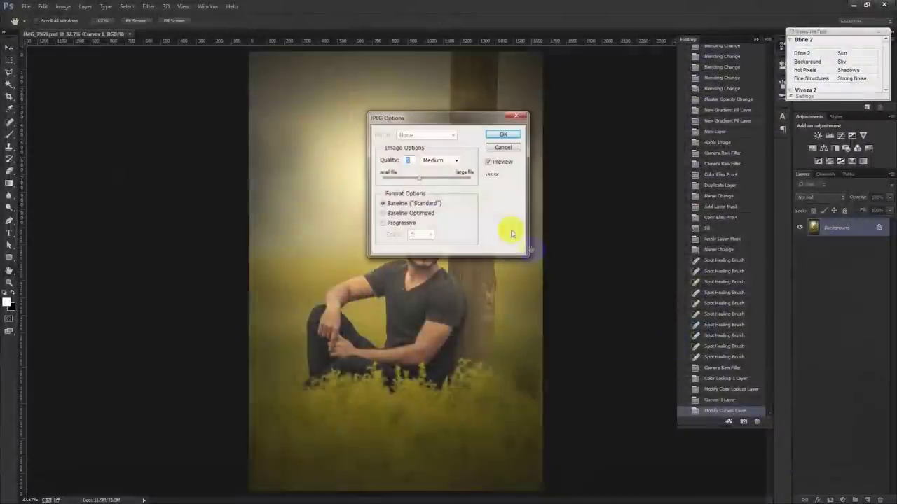
left_click_drag(423, 178, 471, 177)
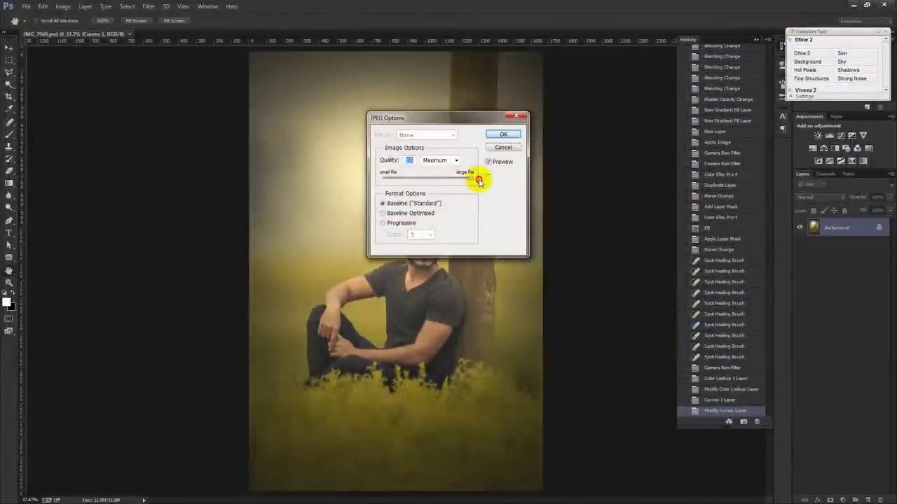
left_click(497, 135)
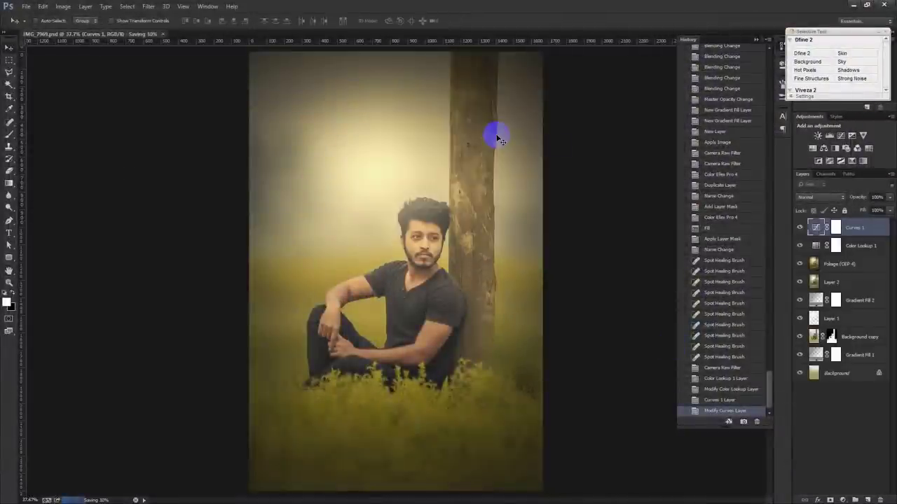